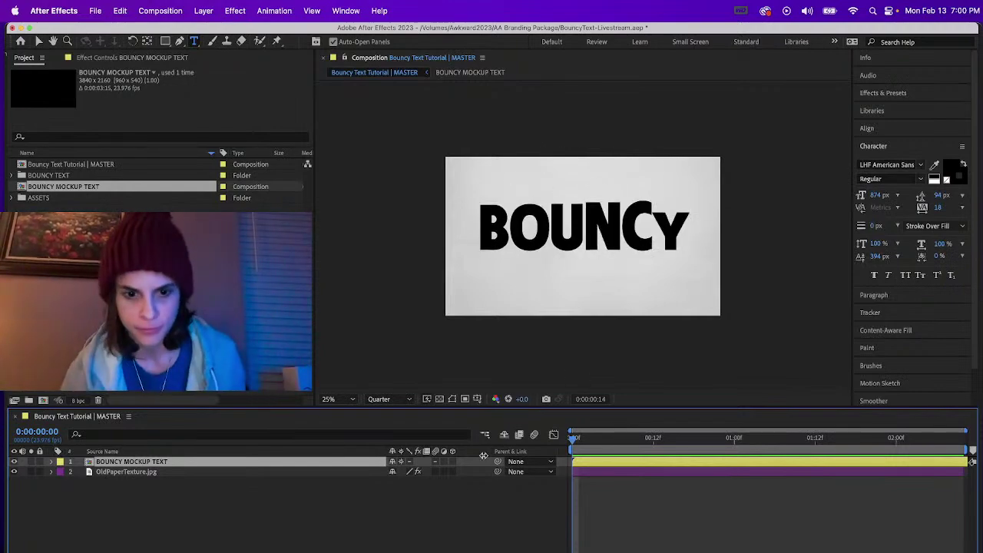
Step: Switch to the browser, check the live chat of the "Animating Bouncy Text in After Effects" stream, and return to After Effects
{"action": "key", "text": "super+Tab"}
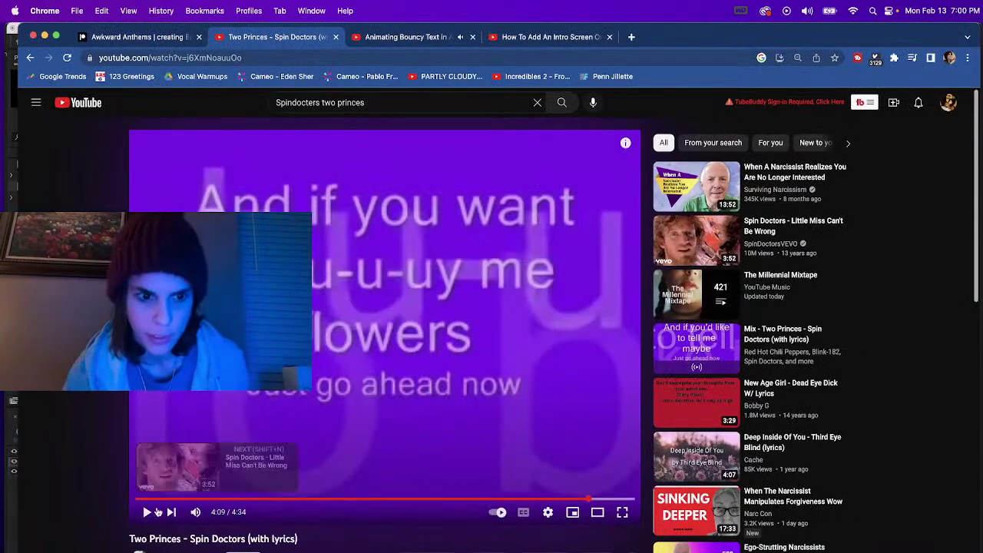
{"action": "left_click", "coordinate": [407, 38]}
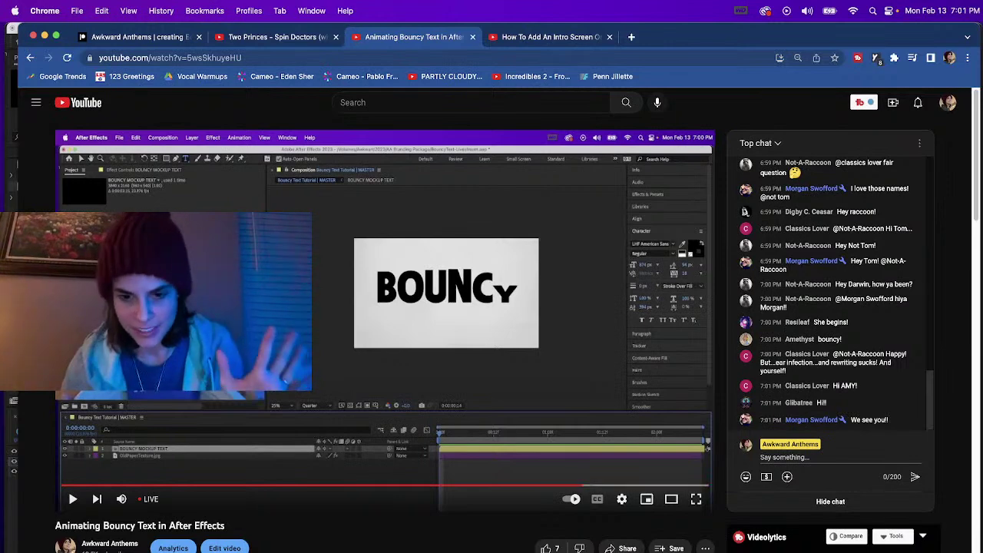
{"action": "key", "text": "super+Tab"}
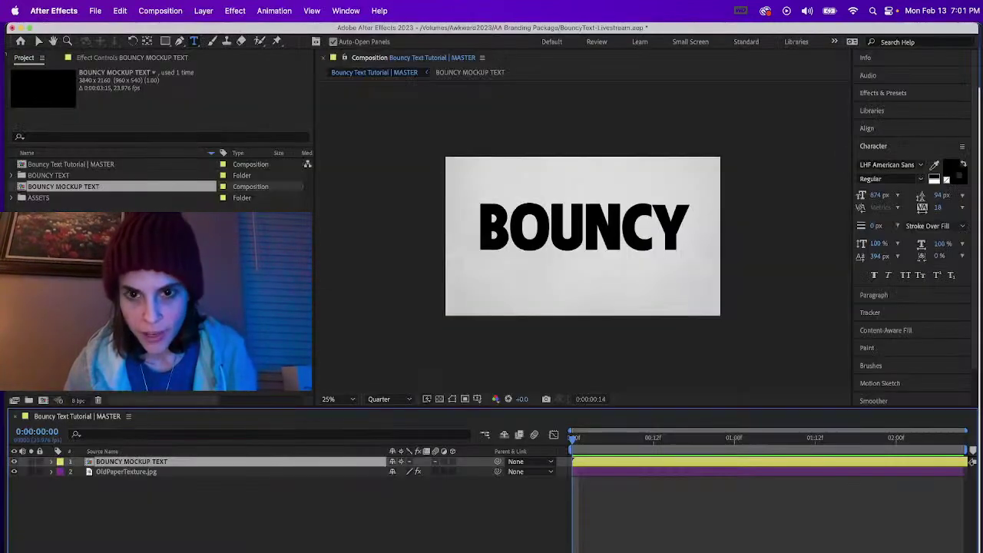
Step: Preview the finished BOUNCY text animation from the first frame
{"action": "left_click_drag", "start_coordinate": [578, 440], "coordinate": [555, 447]}
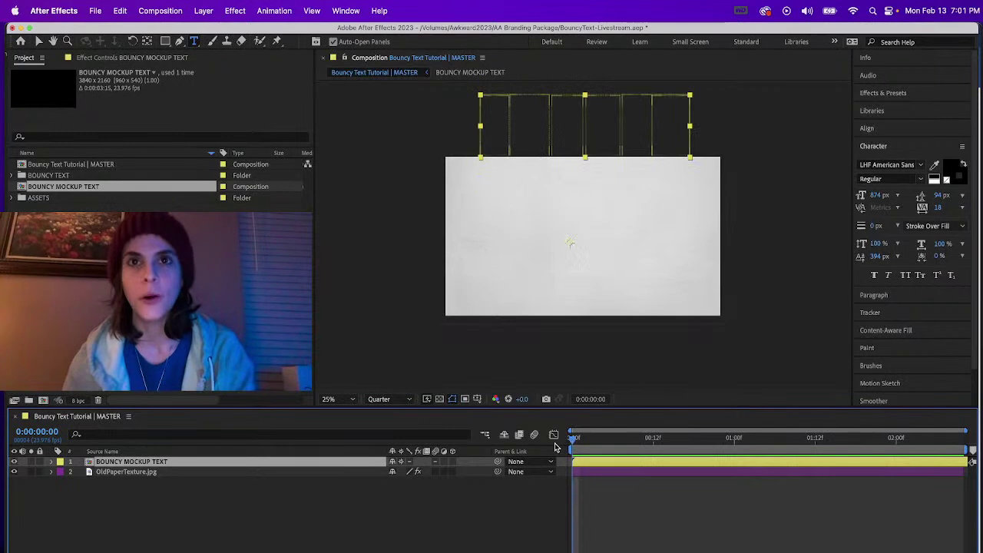
{"action": "key", "text": "space"}
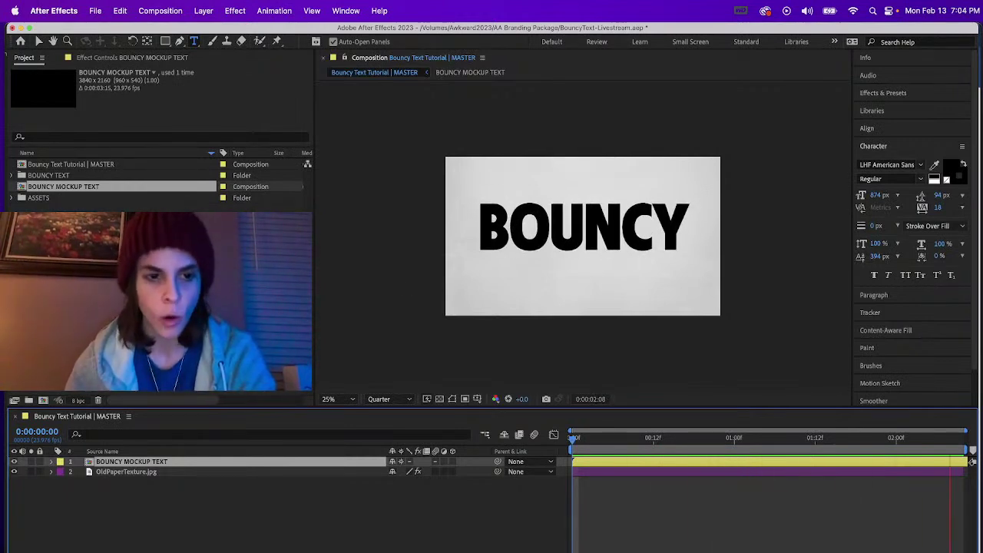
Step: Stop the preview, hide the BOUNCY MOCKUP TEXT layer and return the playhead to the first frame
{"action": "left_click", "coordinate": [144, 515]}
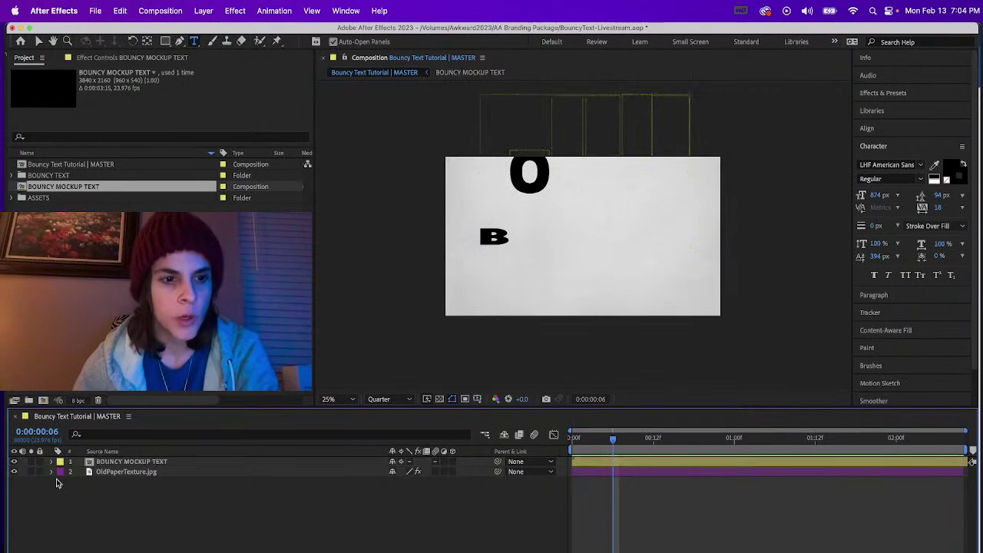
{"action": "left_click", "coordinate": [14, 461]}
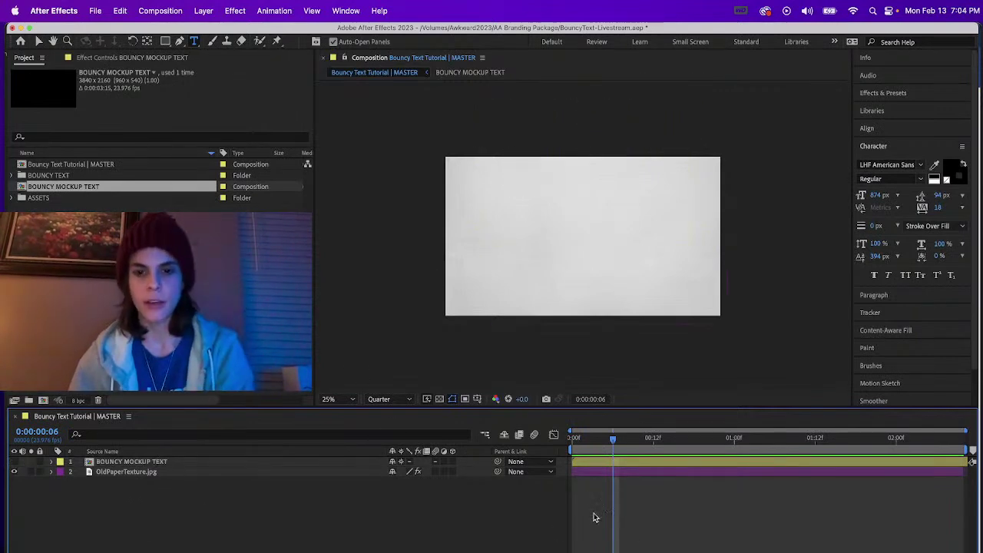
{"action": "left_click", "coordinate": [578, 443]}
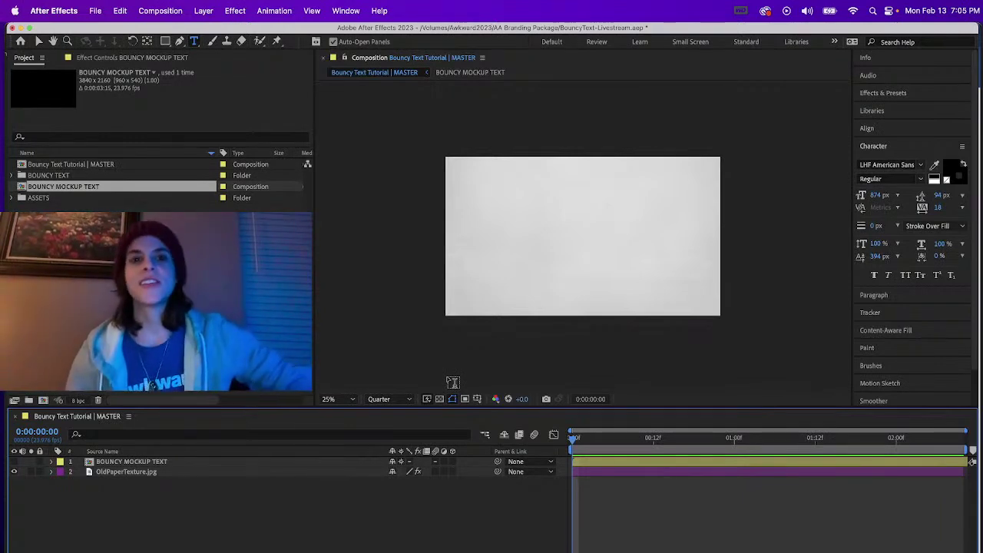
Step: Activate the Type tool and look over the available fonts and the character formatting options
{"action": "left_click", "coordinate": [196, 41]}
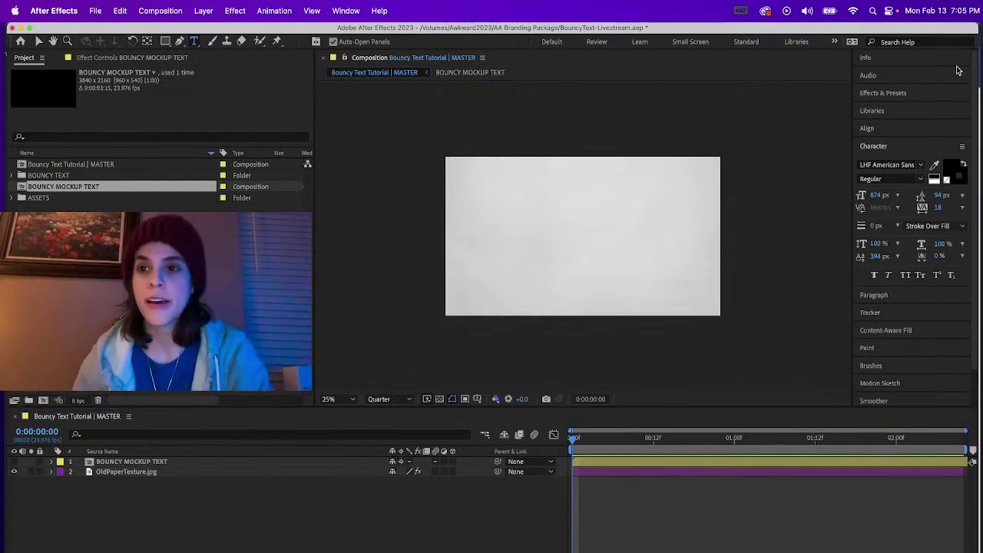
{"action": "left_click", "coordinate": [923, 166]}
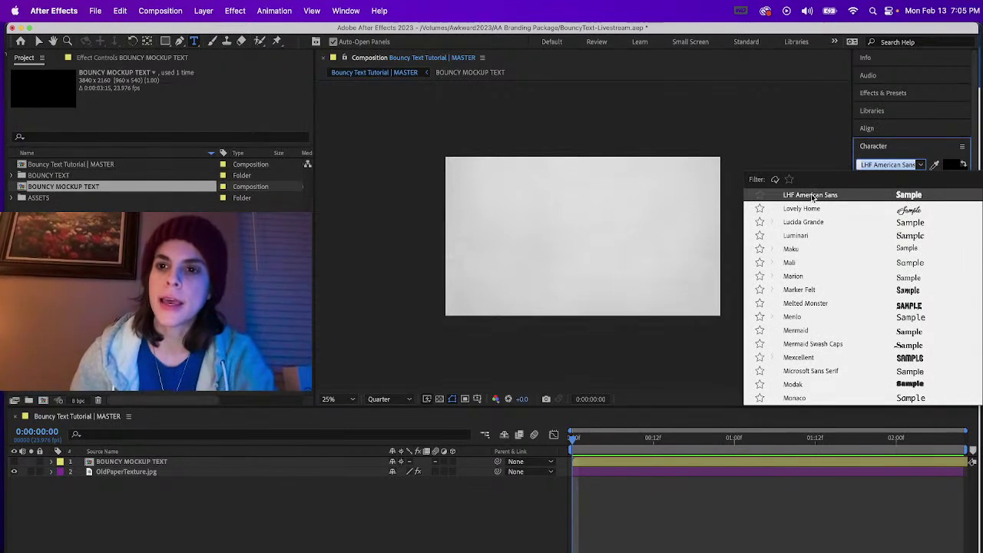
{"action": "left_click", "coordinate": [925, 146]}
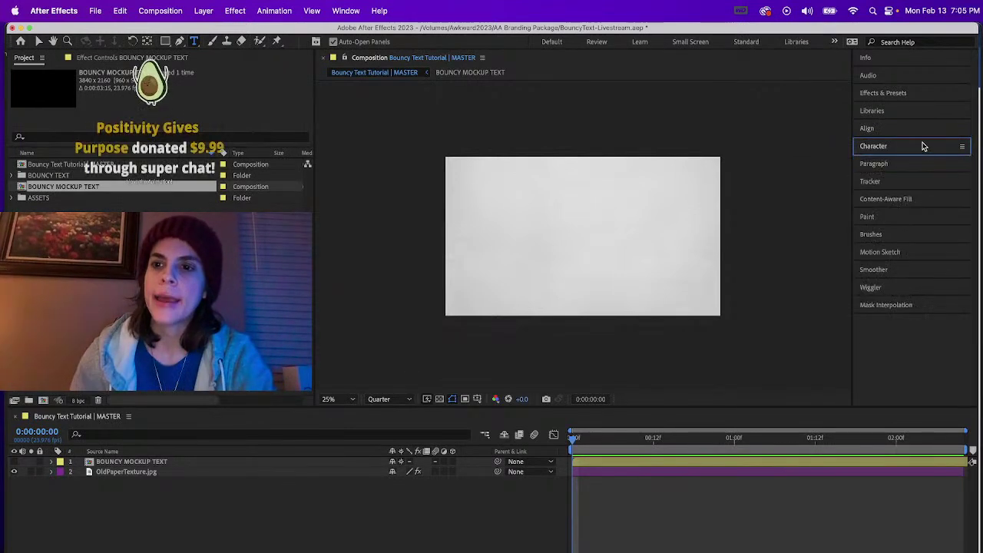
{"action": "left_click", "coordinate": [962, 148]}
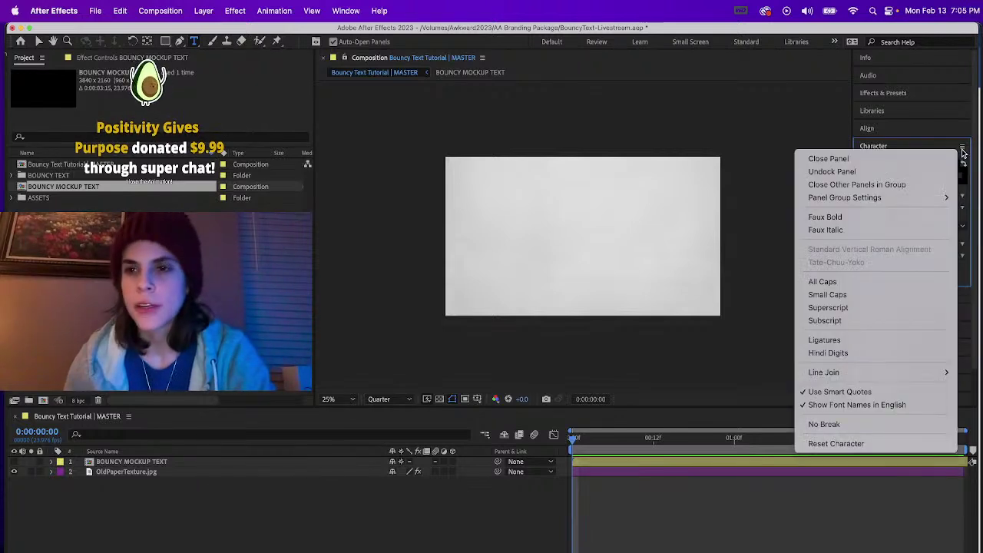
{"action": "left_click", "coordinate": [953, 141]}
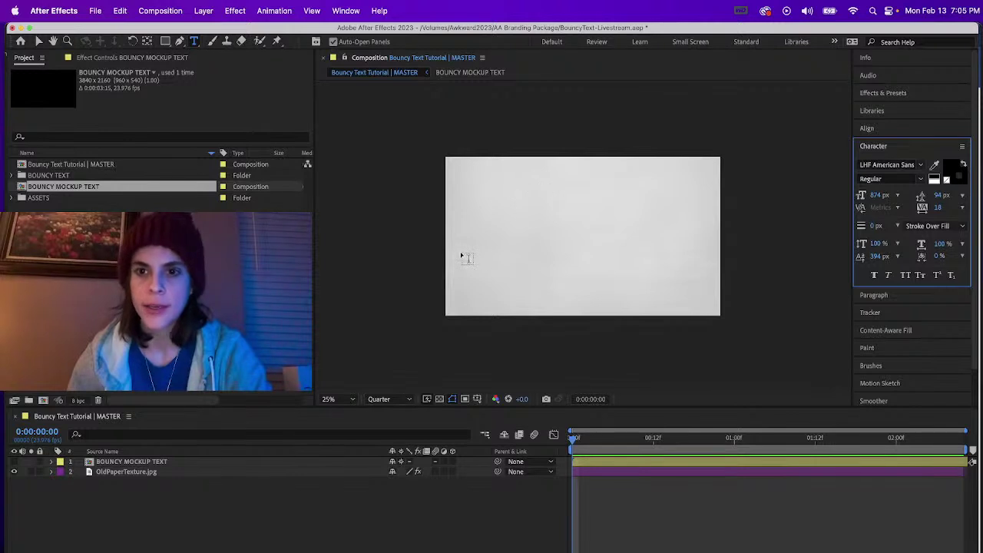
Step: Create a text layer reading AWKIE in LHF American Sans Regular at 874 px
{"action": "left_click", "coordinate": [495, 213]}
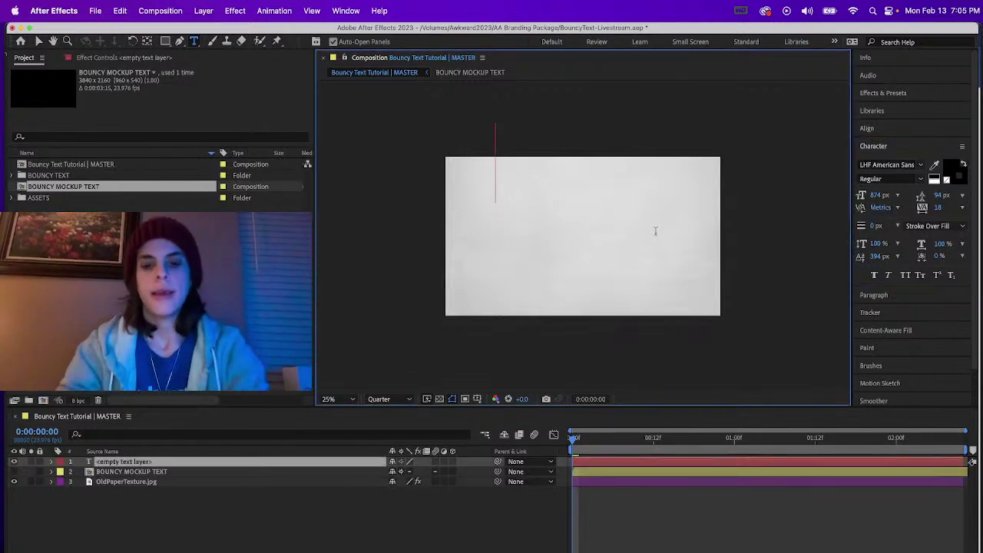
{"action": "type", "text": "AWKIE"}
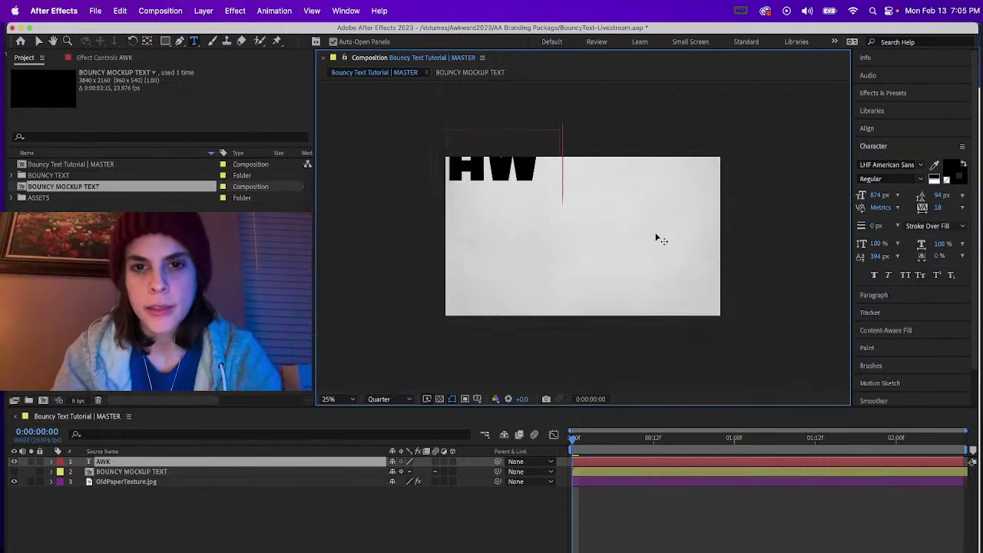
{"action": "left_click", "coordinate": [127, 461]}
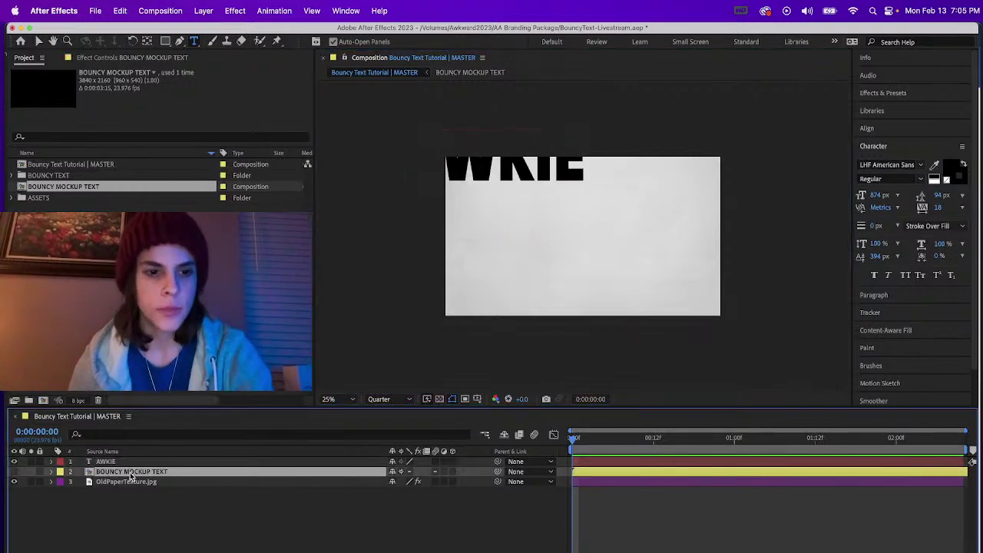
Step: Move the AWKIE text down and across the frame until it is centred horizontally, slightly above the middle
{"action": "key", "text": "shift+Down"}
{"action": "key", "text": "shift+Down"}
{"action": "key", "text": "shift+Down"}
{"action": "key", "text": "shift+Down"}
{"action": "key", "text": "shift+Down"}
{"action": "key", "text": "shift+Down"}
{"action": "key", "text": "shift+Down"}
{"action": "key", "text": "shift+Down"}
{"action": "key", "text": "shift+Down"}
{"action": "key", "text": "shift+Down"}
{"action": "key", "text": "shift+Down"}
{"action": "key", "text": "shift+Down"}
{"action": "key", "text": "shift+Down"}
{"action": "key", "text": "shift+Down"}
{"action": "key", "text": "shift+Down"}
{"action": "key", "text": "shift+Down"}
{"action": "key", "text": "shift+Down"}
{"action": "key", "text": "shift+Down"}
{"action": "key", "text": "shift+Down"}
{"action": "key", "text": "shift+Down"}
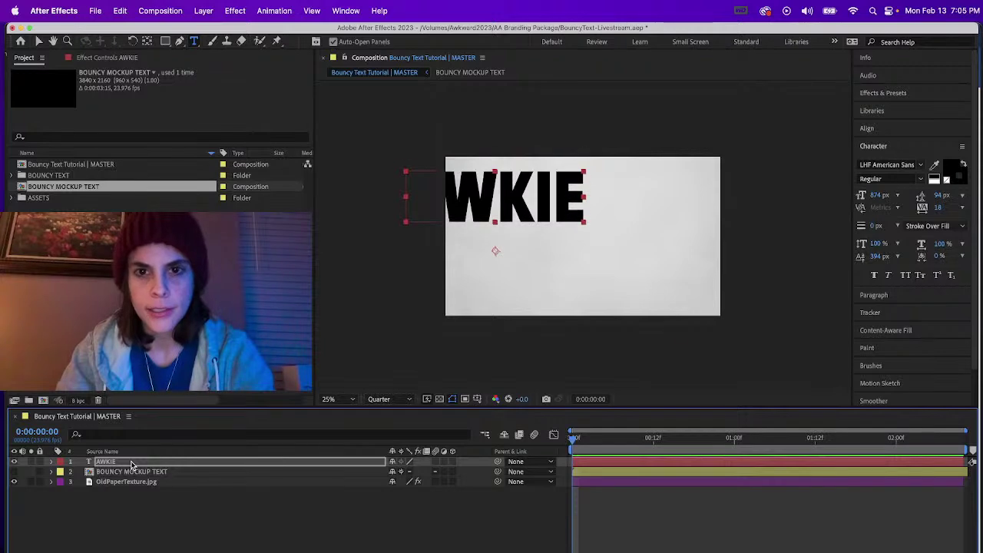
{"action": "key", "text": "shift+Right"}
{"action": "key", "text": "shift+Right"}
{"action": "key", "text": "shift+Right"}
{"action": "key", "text": "shift+Right"}
{"action": "key", "text": "shift+Right"}
{"action": "key", "text": "shift+Right"}
{"action": "key", "text": "shift+Right"}
{"action": "key", "text": "shift+Right"}
{"action": "key", "text": "shift+Right"}
{"action": "key", "text": "shift+Right"}
{"action": "key", "text": "shift+Right"}
{"action": "key", "text": "shift+Right"}
{"action": "key", "text": "shift+Right"}
{"action": "key", "text": "shift+Right"}
{"action": "key", "text": "shift+Right"}
{"action": "key", "text": "shift+Right"}
{"action": "key", "text": "shift+Right"}
{"action": "key", "text": "shift+Right"}
{"action": "key", "text": "shift+Right"}
{"action": "key", "text": "shift+Right"}
{"action": "key", "text": "shift+Right"}
{"action": "key", "text": "shift+Right"}
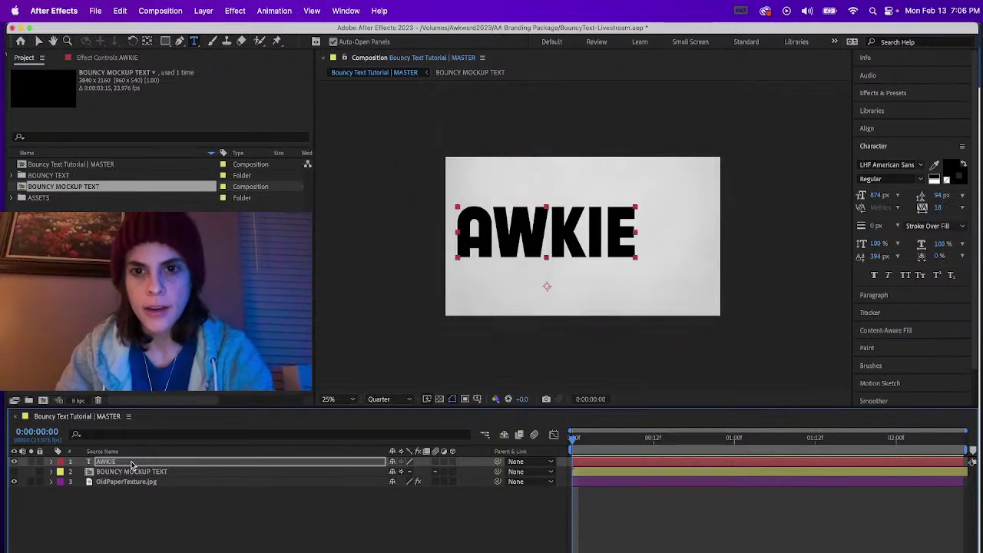
{"action": "key", "text": "shift+Left"}
{"action": "key", "text": "shift+Left"}
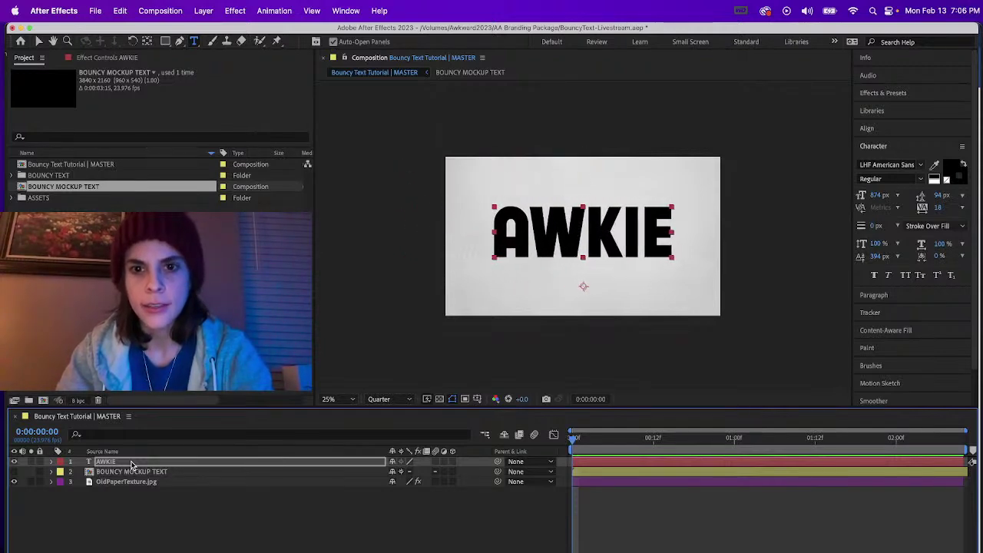
{"action": "key", "text": "shift+Up"}
{"action": "key", "text": "shift+Up"}
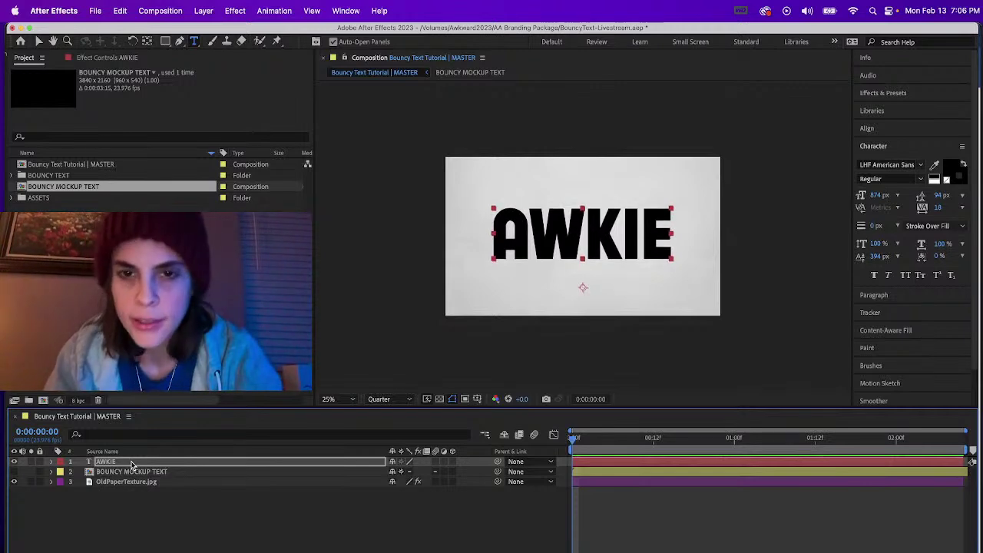
{"action": "key", "text": "shift+Up"}
{"action": "key", "text": "shift+Up"}
{"action": "key", "text": "shift+Up"}
{"action": "key", "text": "shift+Up"}
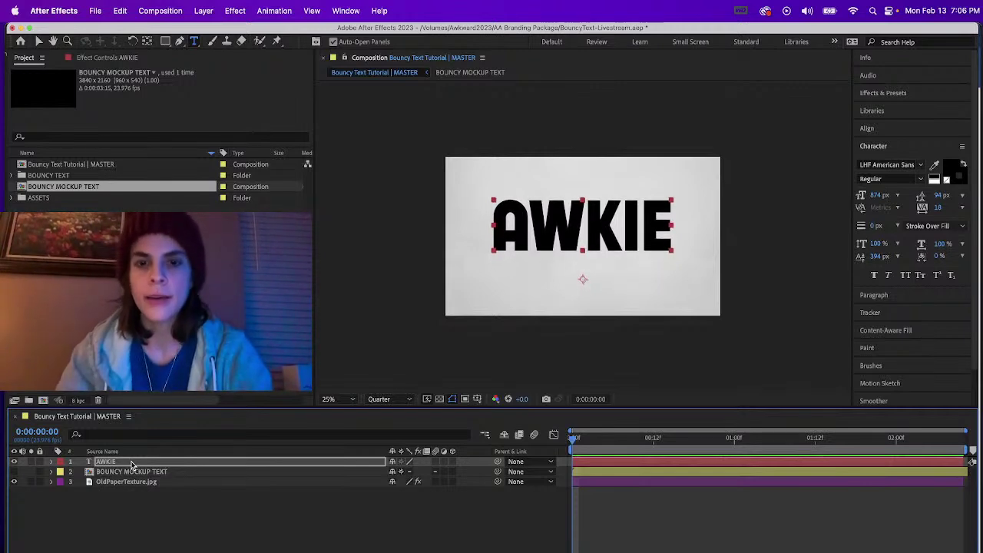
{"action": "key", "text": "shift+Up"}
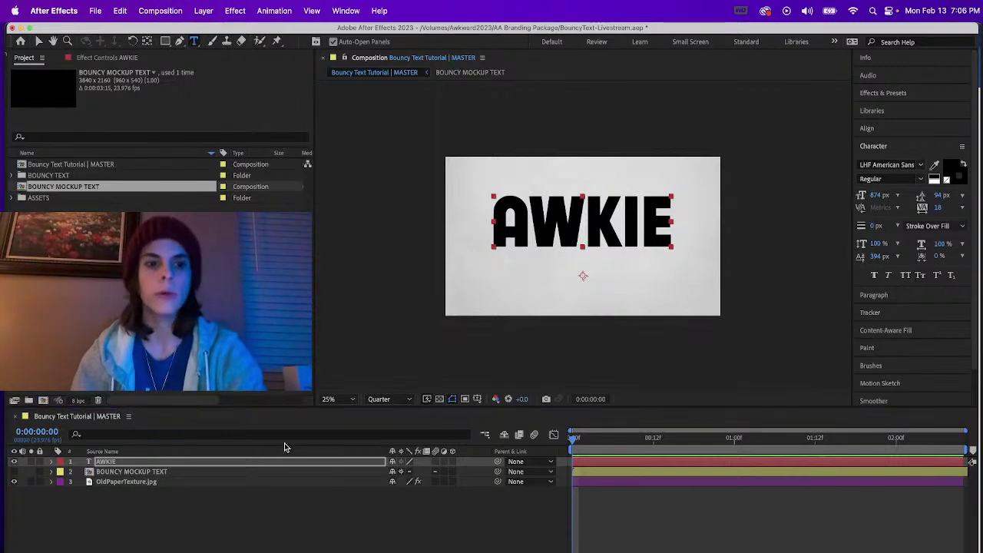
Step: Duplicate the AWKIE layer and move the copy straight down to form a second line beneath the original
{"action": "key", "text": "ctrl+d"}
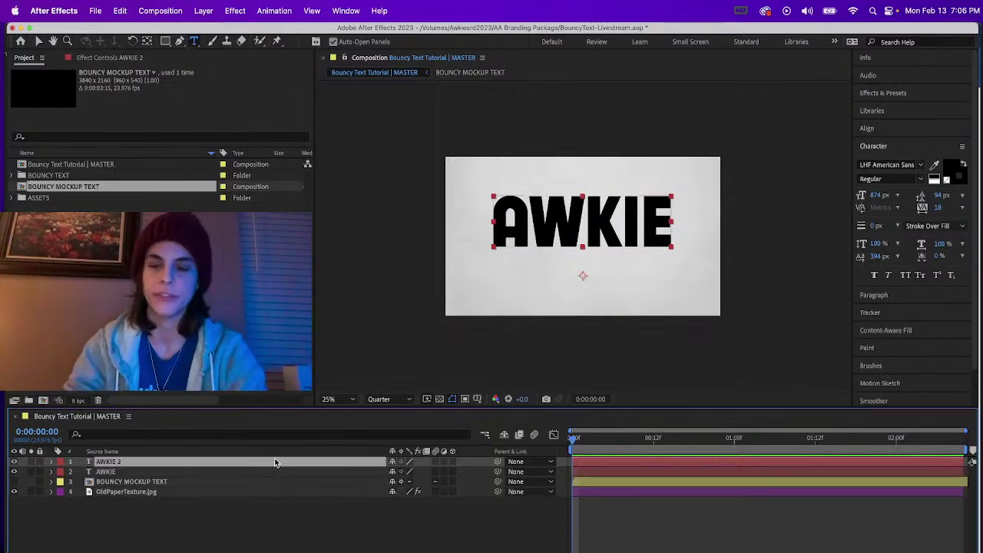
{"action": "key", "text": "shift+Down"}
{"action": "key", "text": "shift+Down"}
{"action": "key", "text": "shift+Down"}
{"action": "key", "text": "shift+Down"}
{"action": "key", "text": "shift+Down"}
{"action": "key", "text": "shift+Down"}
{"action": "key", "text": "shift+Down"}
{"action": "key", "text": "shift+Down"}
{"action": "key", "text": "shift+Down"}
{"action": "key", "text": "shift+Down"}
{"action": "key", "text": "shift+Down"}
{"action": "key", "text": "shift+Down"}
{"action": "key", "text": "shift+Down"}
{"action": "key", "text": "shift+Down"}
{"action": "key", "text": "shift+Down"}
{"action": "key", "text": "shift+Down"}
{"action": "key", "text": "shift+Down"}
{"action": "key", "text": "shift+Down"}
{"action": "key", "text": "shift+Down"}
{"action": "key", "text": "shift+Down"}
{"action": "key", "text": "shift+Down"}
{"action": "key", "text": "shift+Down"}
{"action": "key", "text": "shift+Down"}
{"action": "key", "text": "shift+Down"}
{"action": "key", "text": "shift+Down"}
{"action": "key", "text": "shift+Down"}
{"action": "key", "text": "shift+Down"}
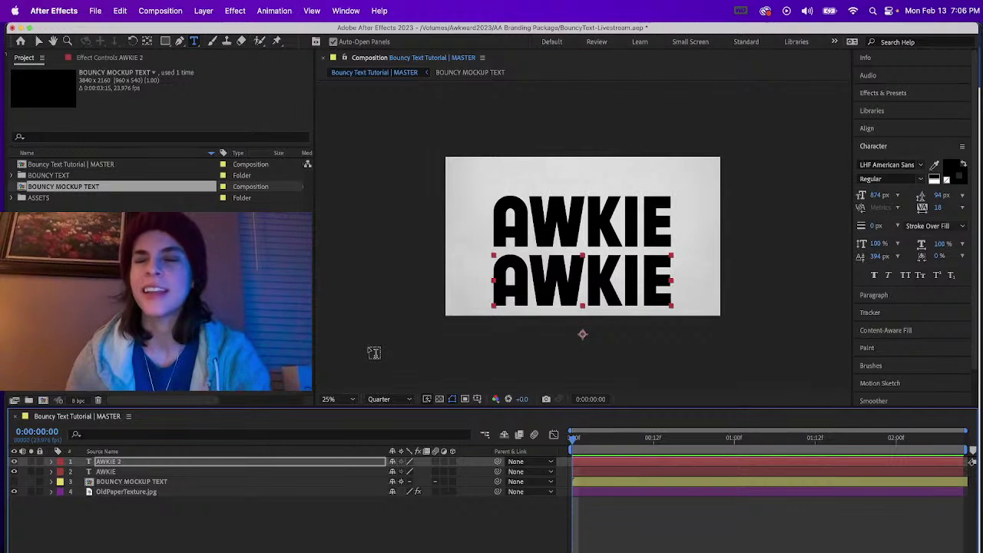
Step: Replace the text of the duplicated lower line with TALKIE
{"action": "left_click", "coordinate": [115, 463]}
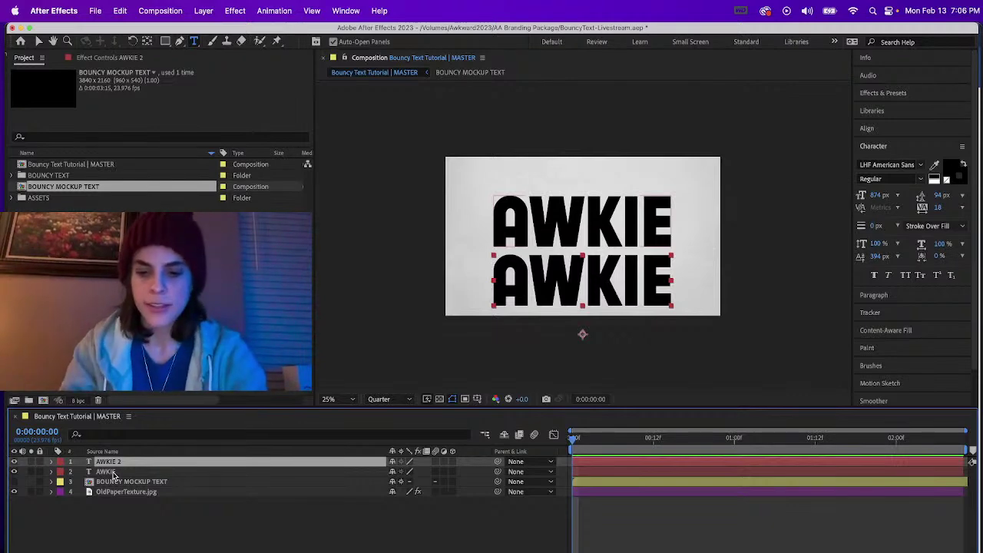
{"action": "left_click_drag", "start_coordinate": [500, 268], "coordinate": [735, 277]}
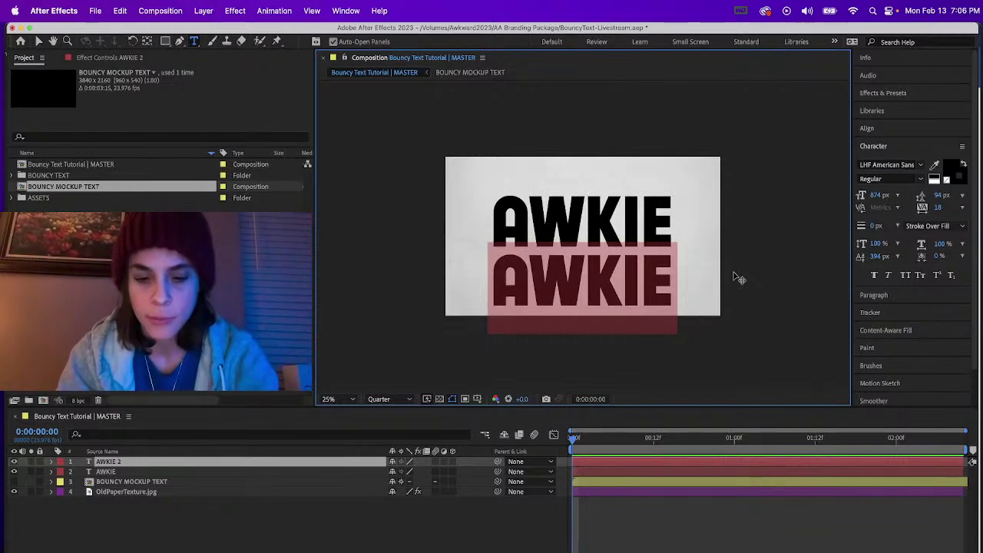
{"action": "type", "text": "TALKIE"}
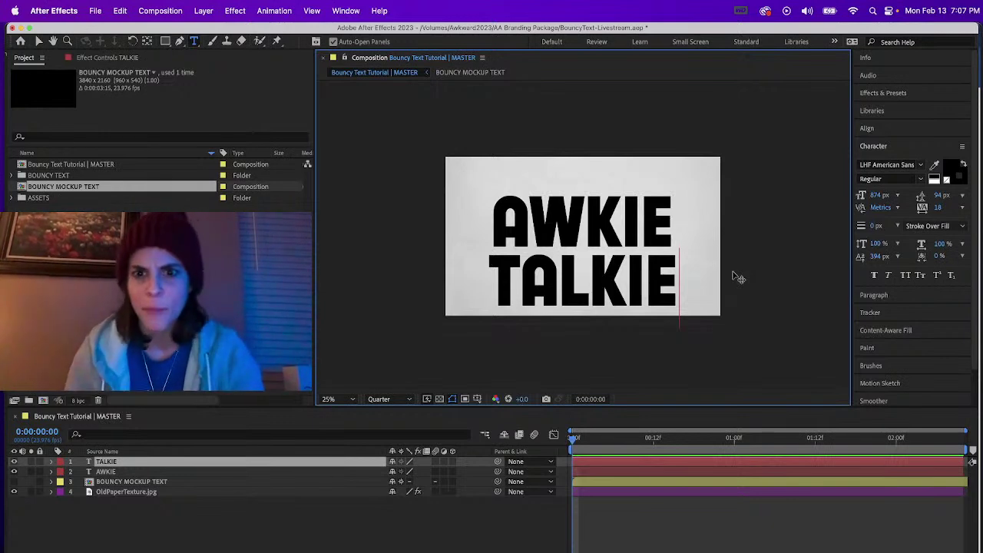
Step: Reduce the TALKIE text's font size to 827 px to match the width of the AWKIE line
{"action": "left_click_drag", "start_coordinate": [481, 297], "coordinate": [689, 281]}
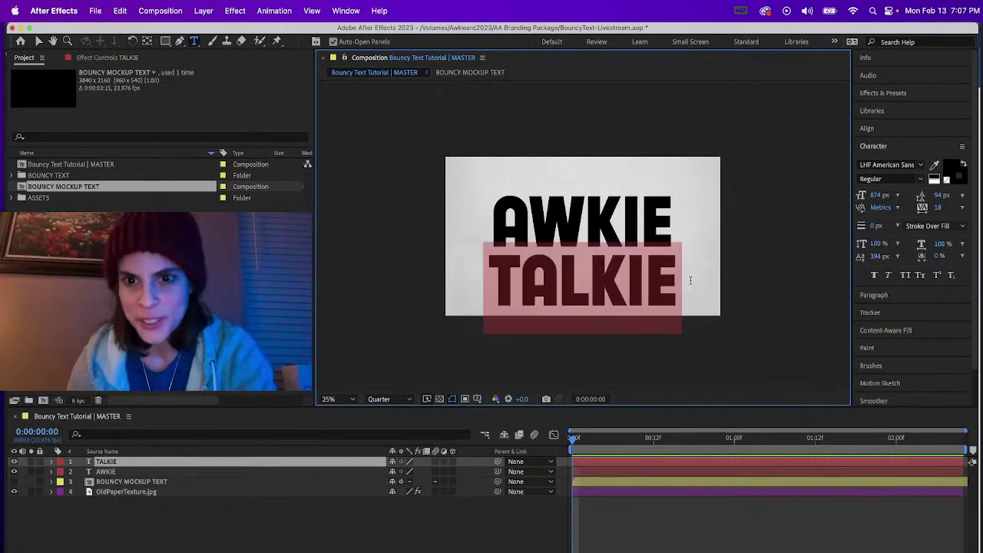
{"action": "left_click_drag", "start_coordinate": [868, 194], "coordinate": [844, 192]}
{"action": "left_click", "coordinate": [135, 528]}
Step: Move the TALKIE layer up slightly to tighten the gap below AWKIE
{"action": "left_click", "coordinate": [134, 471]}
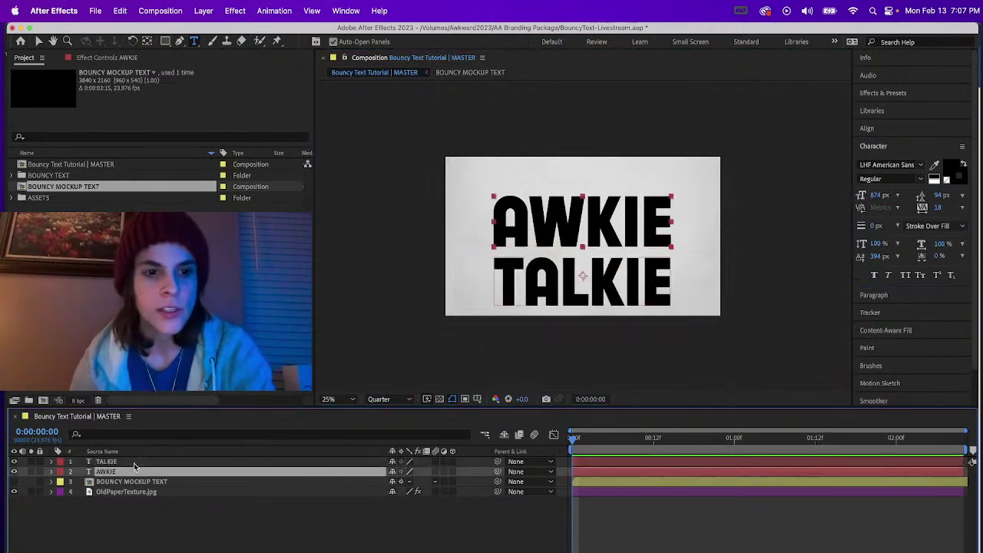
{"action": "left_click", "coordinate": [134, 462]}
{"action": "key", "text": "Return"}
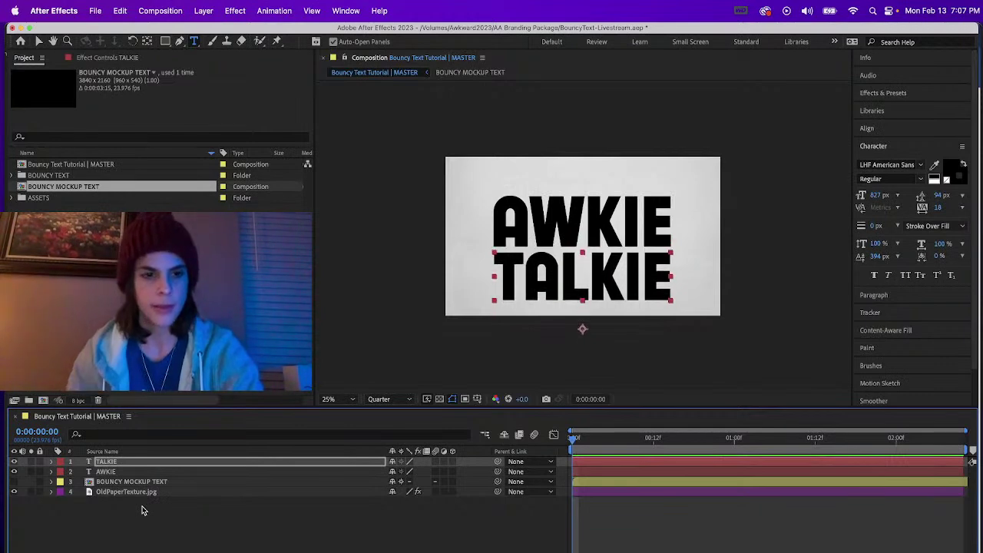
Step: Move the AWKIE and TALKIE layers up together to centre the two lines vertically in the frame
{"action": "left_click", "coordinate": [152, 471]}
{"action": "left_click", "coordinate": [151, 460], "text": "shift"}
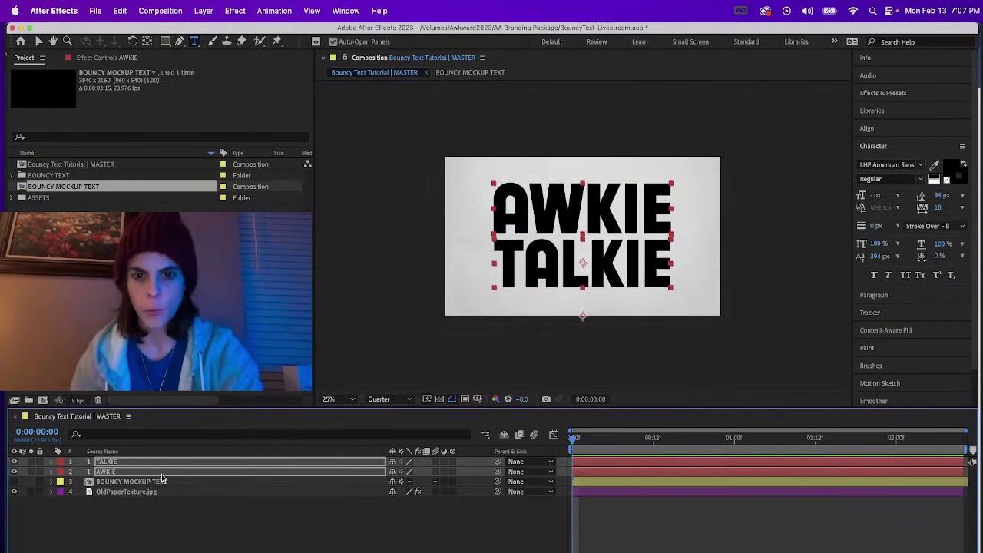
{"action": "left_click", "coordinate": [679, 506]}
{"action": "left_click", "coordinate": [587, 460]}
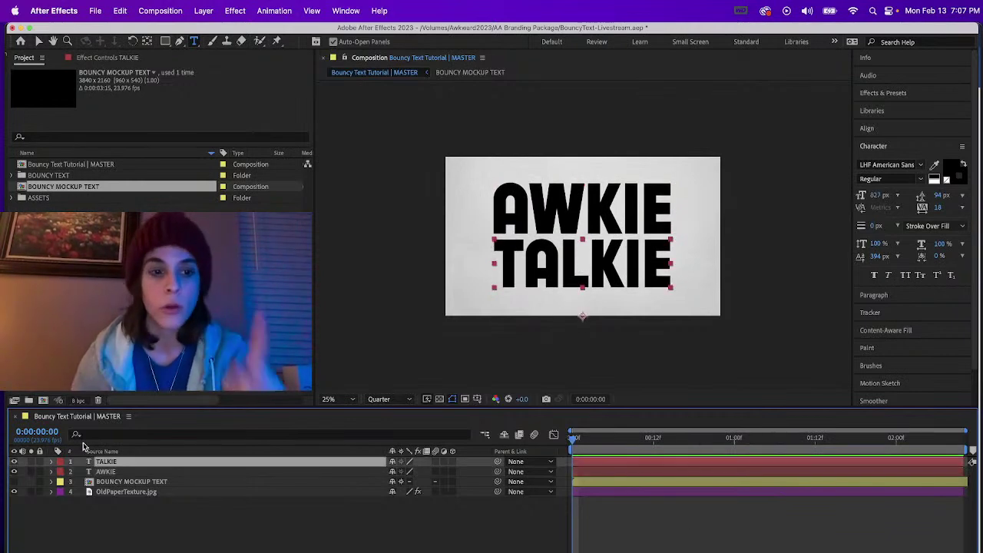
Step: Hide the TALKIE layer and select the AWKIE layer
{"action": "left_click", "coordinate": [134, 481]}
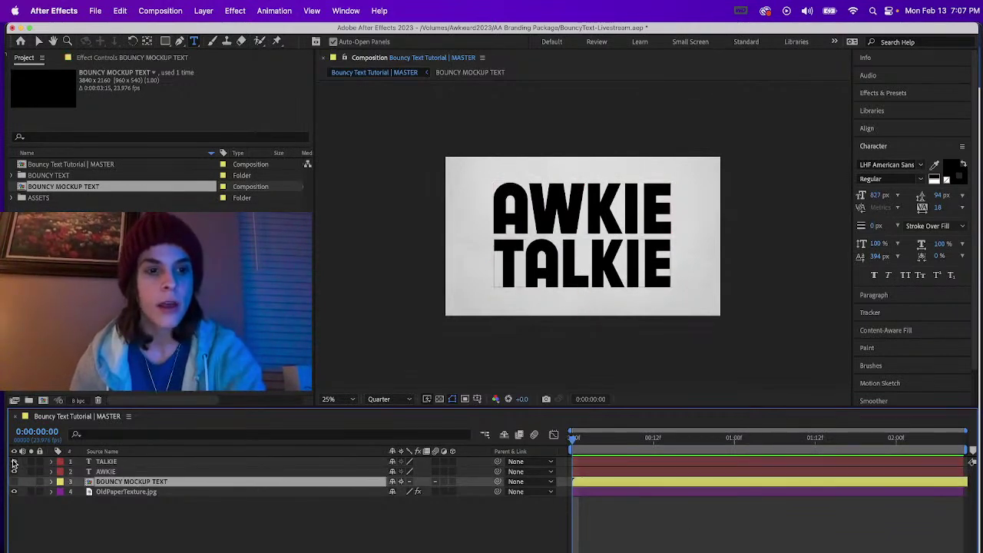
{"action": "left_click", "coordinate": [105, 506]}
{"action": "left_click", "coordinate": [14, 462]}
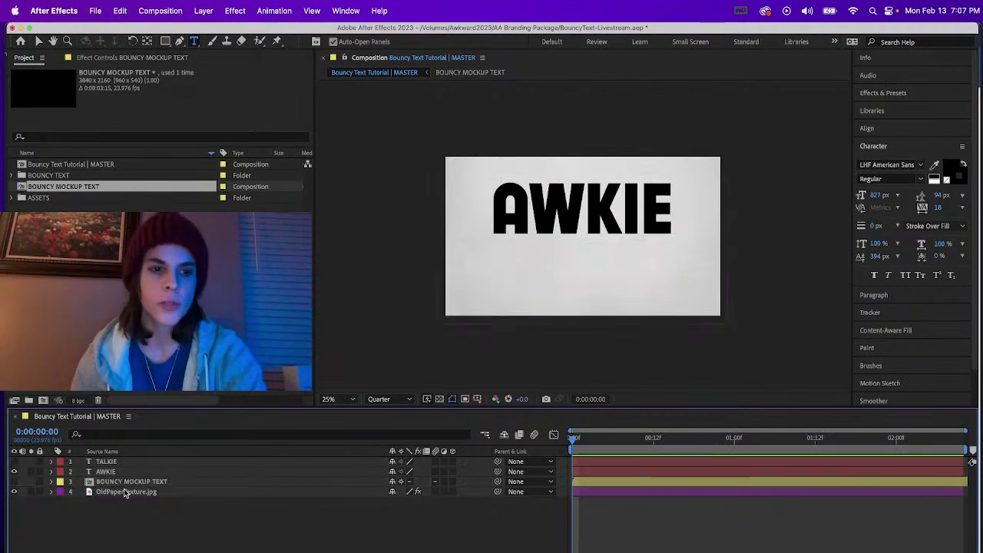
{"action": "left_click", "coordinate": [113, 472]}
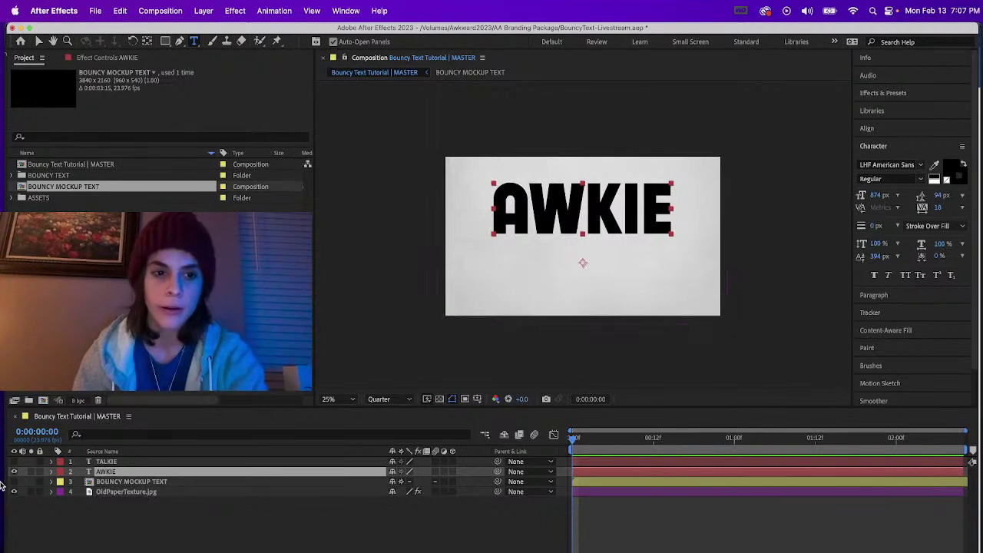
Step: Duplicate the AWKIE text layer and trim the copy's text down to the single letter A
{"action": "left_click", "coordinate": [124, 472]}
{"action": "key", "text": "super+d"}
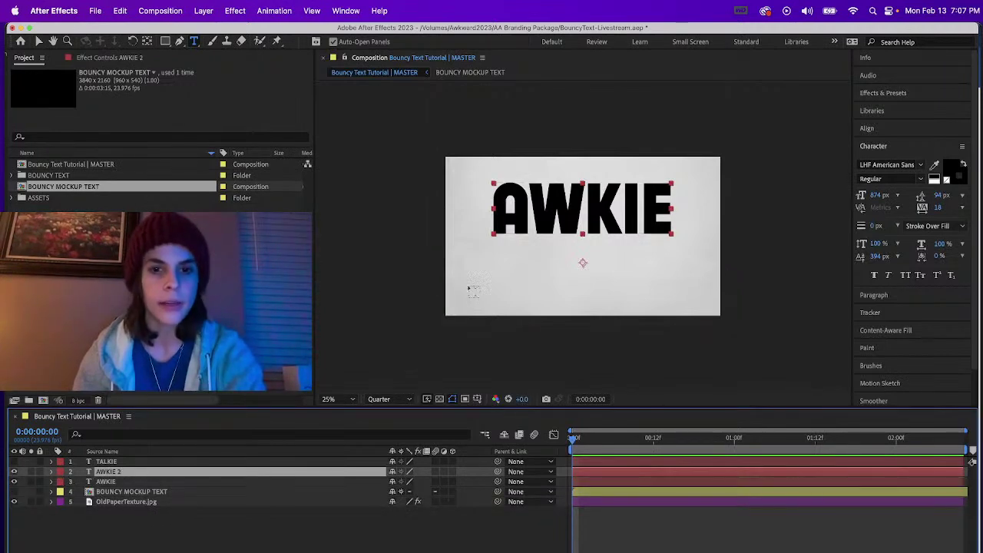
{"action": "left_click_drag", "start_coordinate": [521, 206], "coordinate": [784, 230]}
{"action": "key", "text": "BackSpace"}
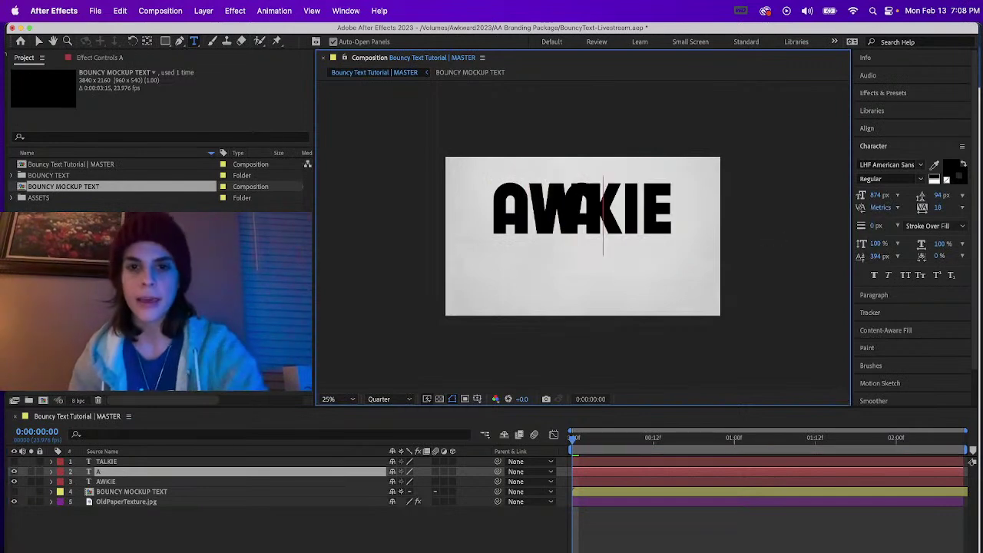
{"action": "left_click", "coordinate": [123, 471]}
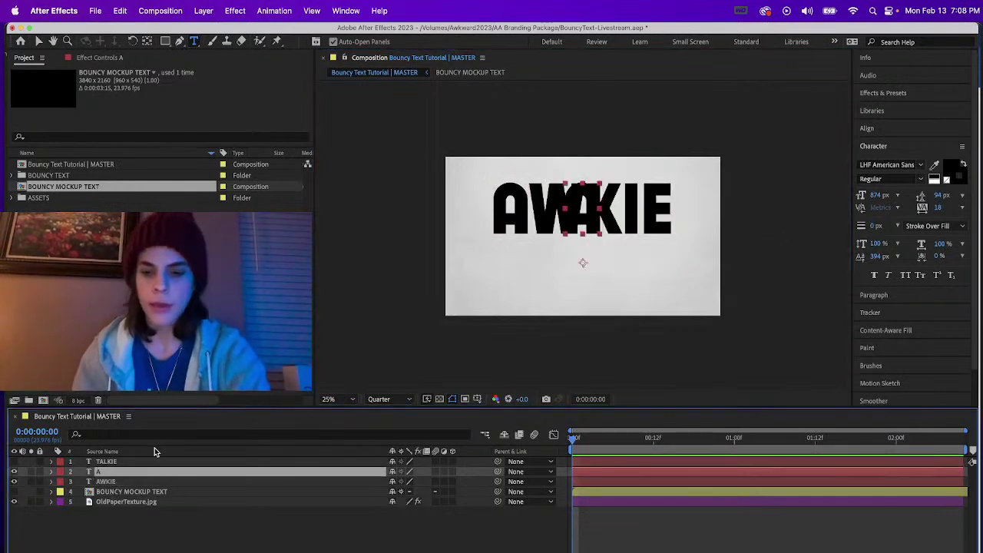
Step: Move the A layer horizontally to position 920, 1440 so it lines up exactly over the first letter of AWKIE
{"action": "key", "text": "p"}
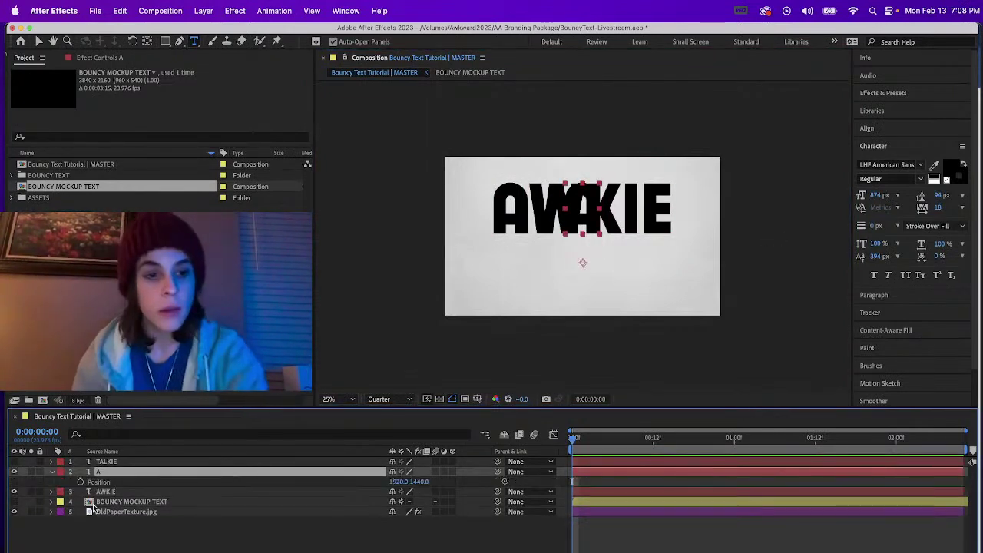
{"action": "key", "text": "shift+Left"}
{"action": "key", "text": "shift+Left"}
{"action": "key", "text": "shift+Left"}
{"action": "key", "text": "shift+Left"}
{"action": "key", "text": "shift+Left"}
{"action": "key", "text": "shift+Left"}
{"action": "key", "text": "shift+Left"}
{"action": "key", "text": "shift+Left"}
{"action": "key", "text": "shift+Left"}
{"action": "key", "text": "shift+Left"}
{"action": "key", "text": "shift+Left"}
{"action": "key", "text": "shift+Left"}
{"action": "key", "text": "shift+Left"}
{"action": "key", "text": "shift+Left"}
{"action": "key", "text": "shift+Left"}
{"action": "key", "text": "shift+Left"}
{"action": "key", "text": "shift+Left"}
{"action": "key", "text": "shift+Left"}
{"action": "key", "text": "shift+Left"}
{"action": "key", "text": "shift+Left"}
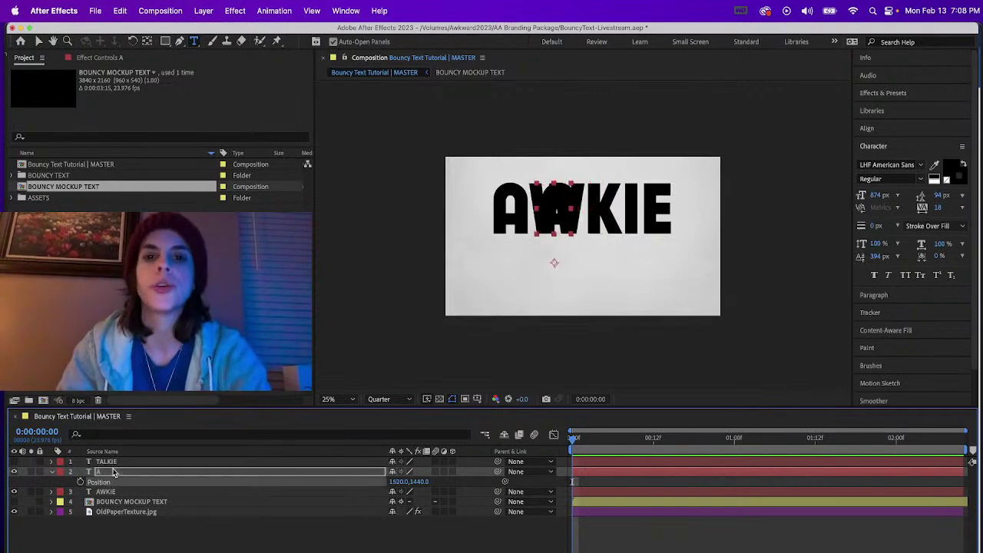
{"action": "key", "text": "Right"}
{"action": "key", "text": "Right"}
{"action": "key", "text": "Right"}
{"action": "key", "text": "Right"}
{"action": "key", "text": "Right"}
{"action": "key", "text": "Right"}
{"action": "key", "text": "Right"}
{"action": "key", "text": "Right"}
{"action": "key", "text": "Right"}
{"action": "key", "text": "Right"}
{"action": "key", "text": "Right"}
{"action": "key", "text": "Right"}
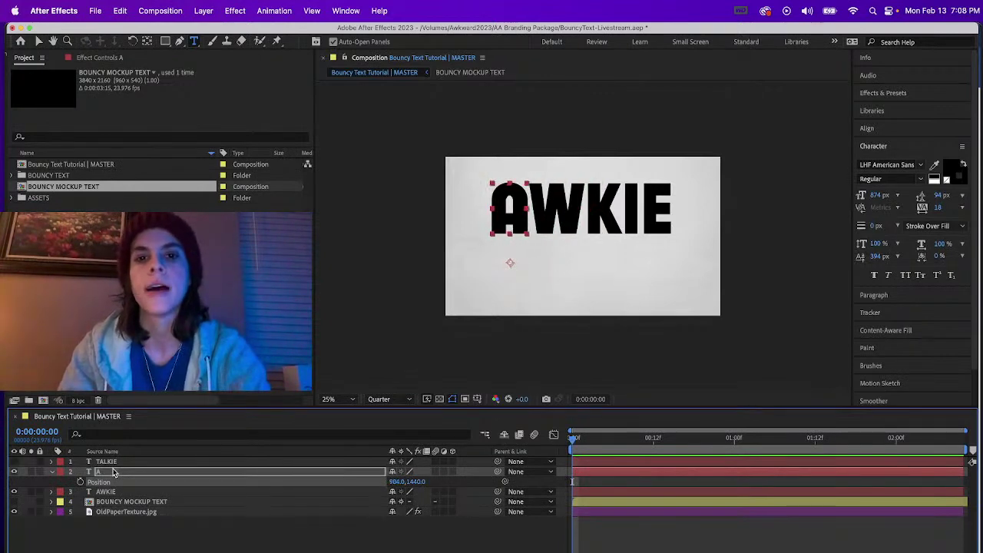
{"action": "key", "text": "Left"}
{"action": "key", "text": "Left"}
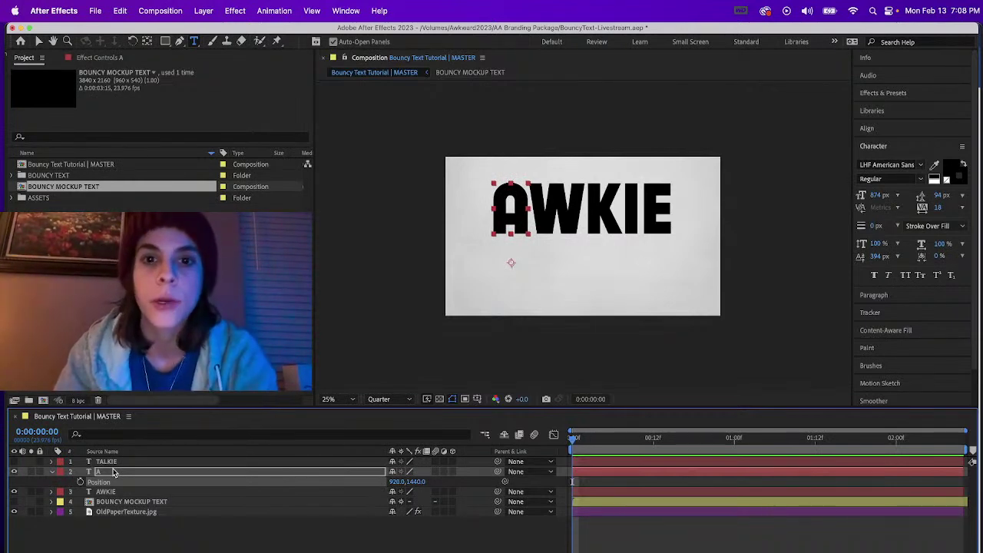
Step: Move the A layer's anchor point to the bottom centre of the letter, then return to the Selection tool
{"action": "left_click", "coordinate": [148, 42]}
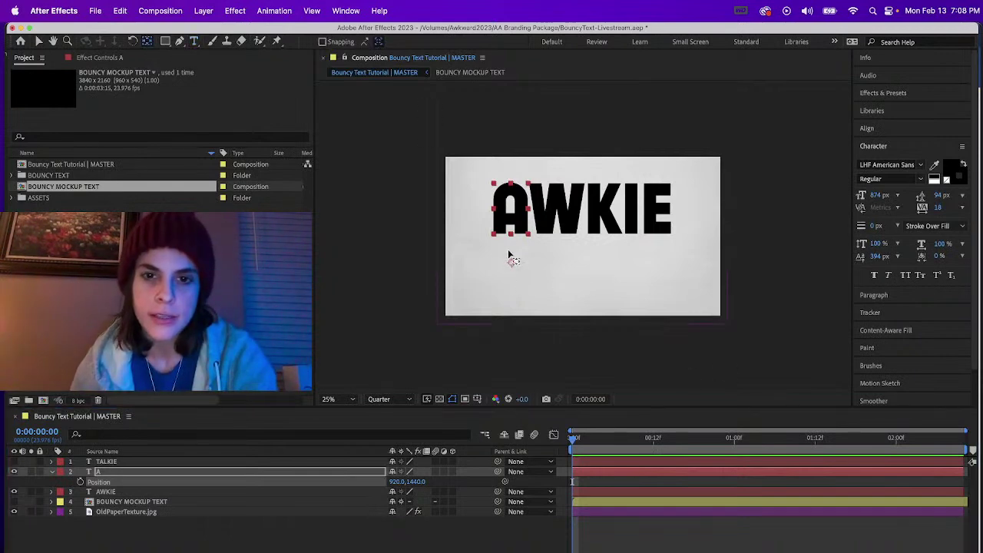
{"action": "left_click_drag", "start_coordinate": [509, 264], "coordinate": [509, 239]}
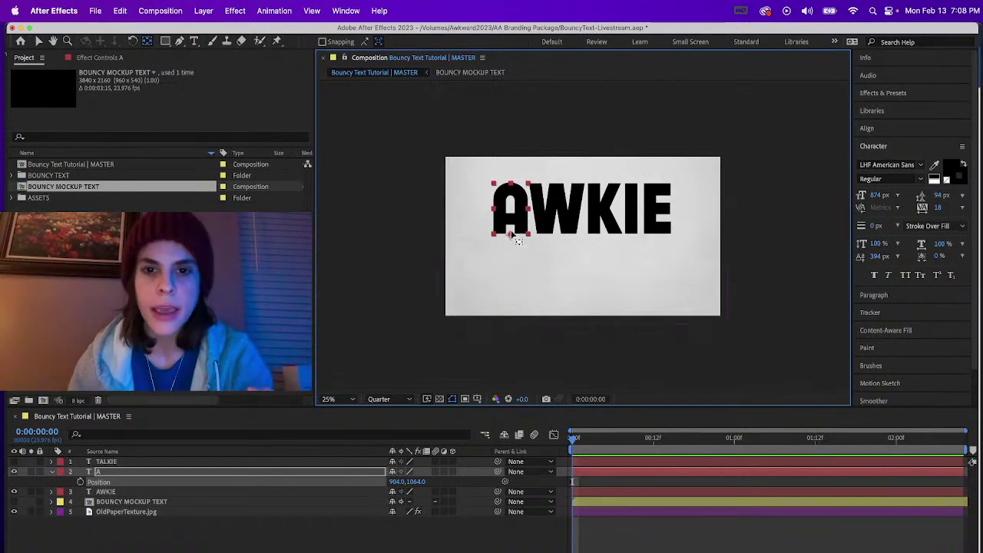
{"action": "left_click_drag", "start_coordinate": [509, 235], "coordinate": [508, 209]}
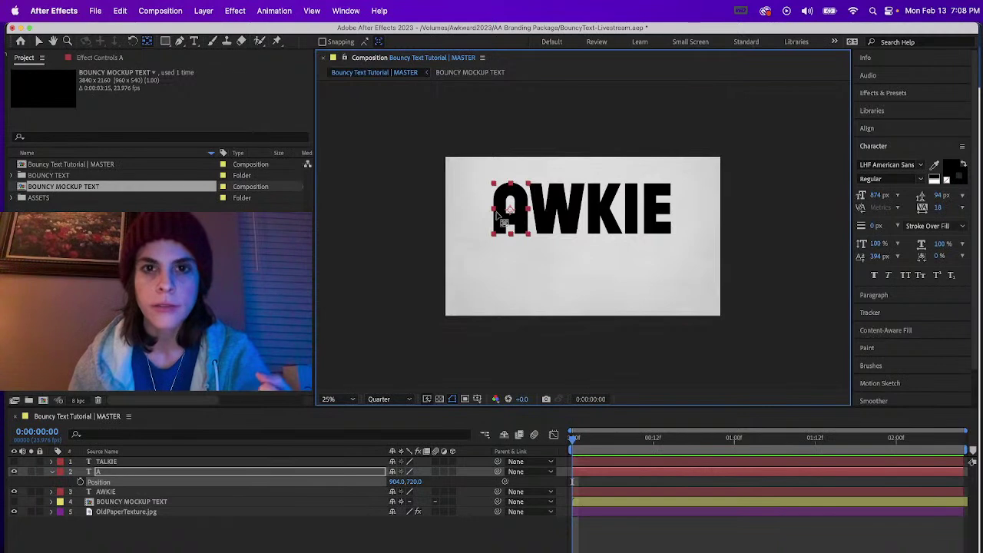
{"action": "left_click_drag", "start_coordinate": [509, 209], "coordinate": [510, 236]}
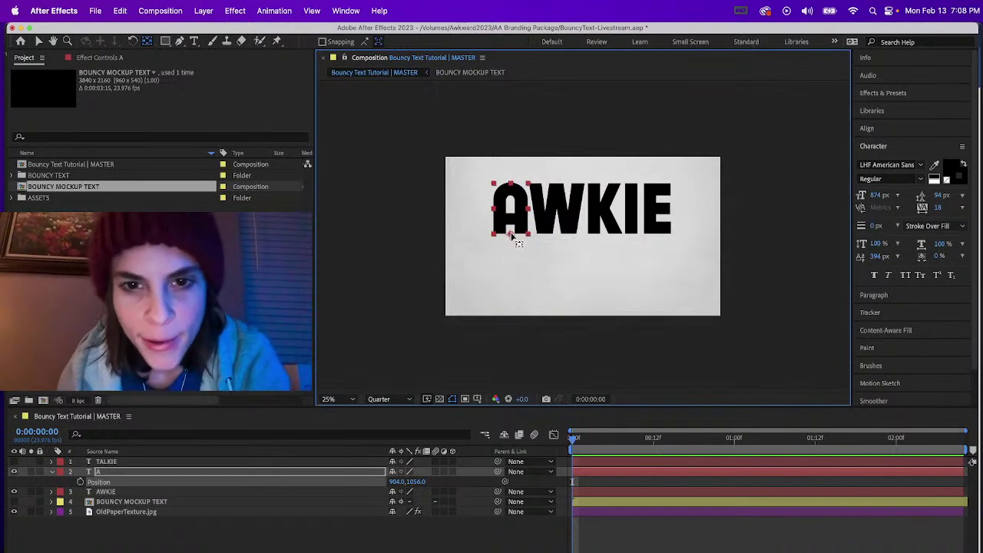
{"action": "key", "text": "v"}
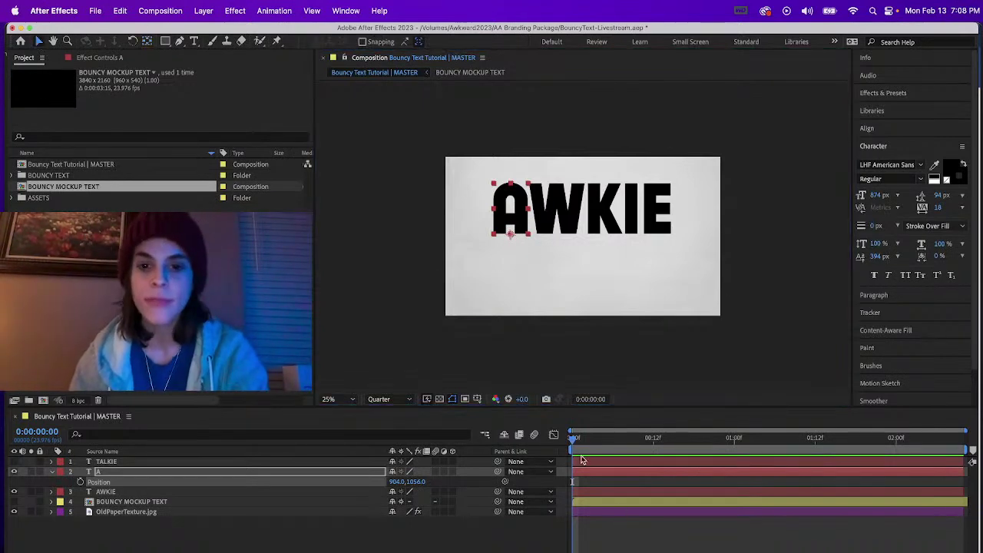
Step: Set a Position keyframe for the A layer at frame 7 and reveal all its transform properties
{"action": "left_click_drag", "start_coordinate": [568, 443], "coordinate": [619, 453]}
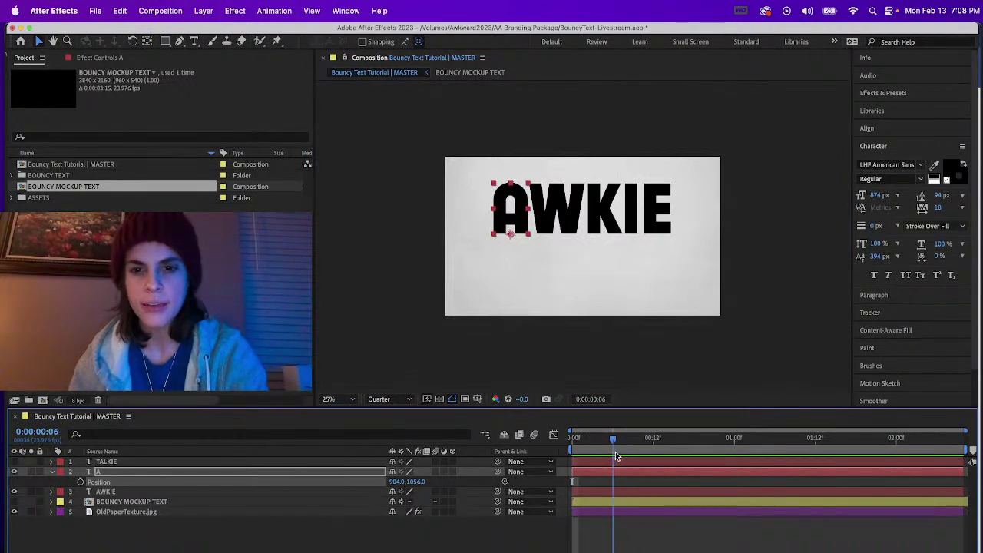
{"action": "left_click", "coordinate": [80, 481]}
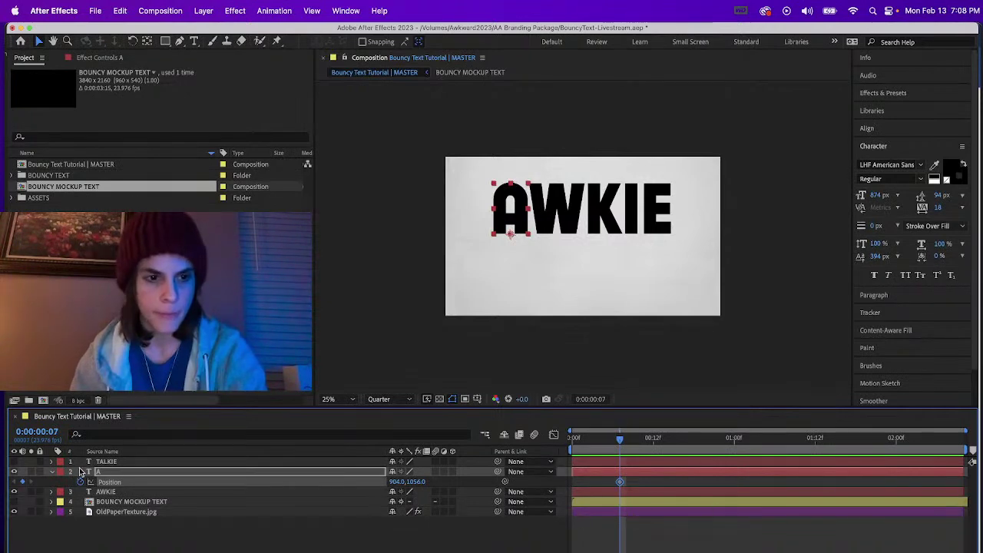
{"action": "left_click", "coordinate": [51, 471]}
{"action": "left_click", "coordinate": [51, 471]}
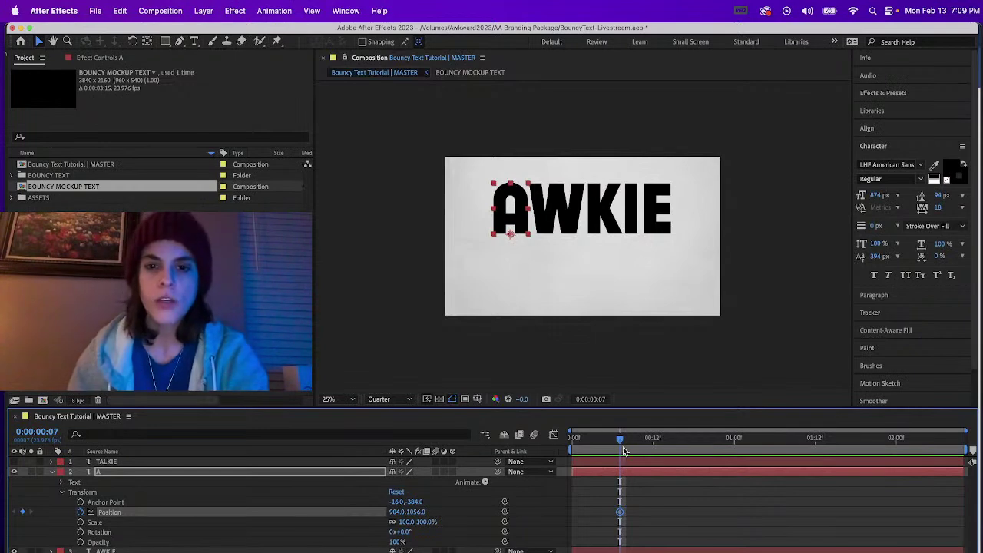
Step: At frame 3, set the A layer's Y position to -118 so the letter starts above the frame
{"action": "left_click_drag", "start_coordinate": [621, 442], "coordinate": [596, 441]}
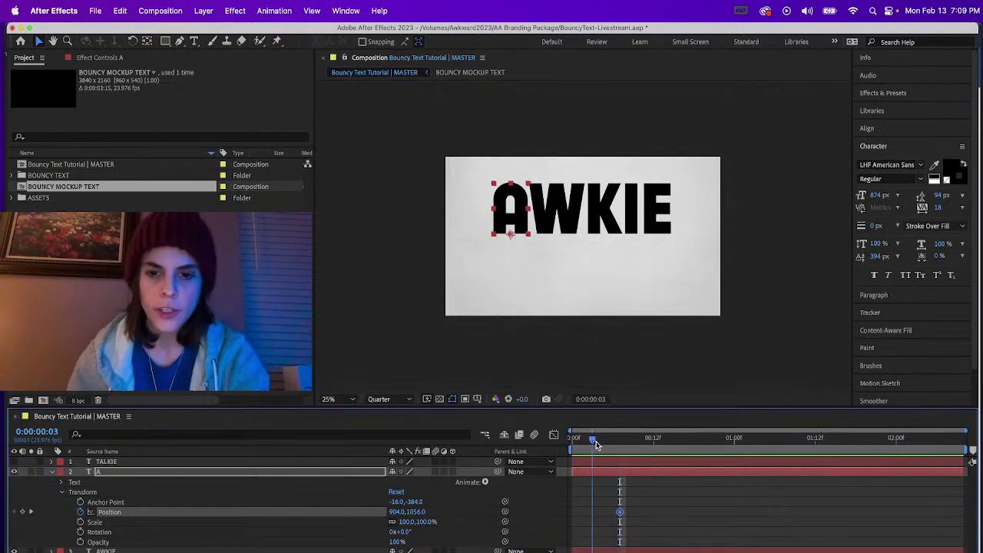
{"action": "left_click_drag", "start_coordinate": [416, 511], "coordinate": [189, 436]}
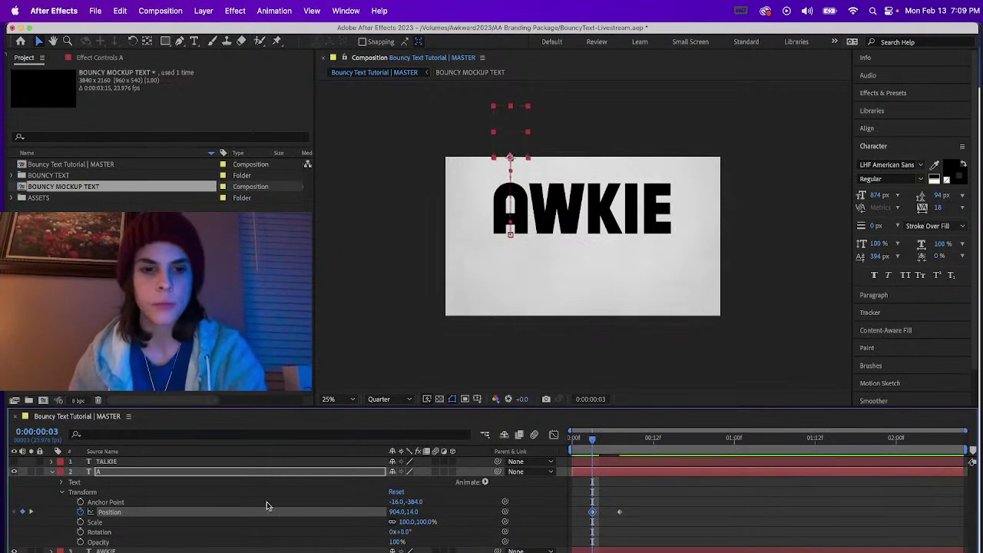
{"action": "left_click_drag", "start_coordinate": [415, 511], "coordinate": [354, 501]}
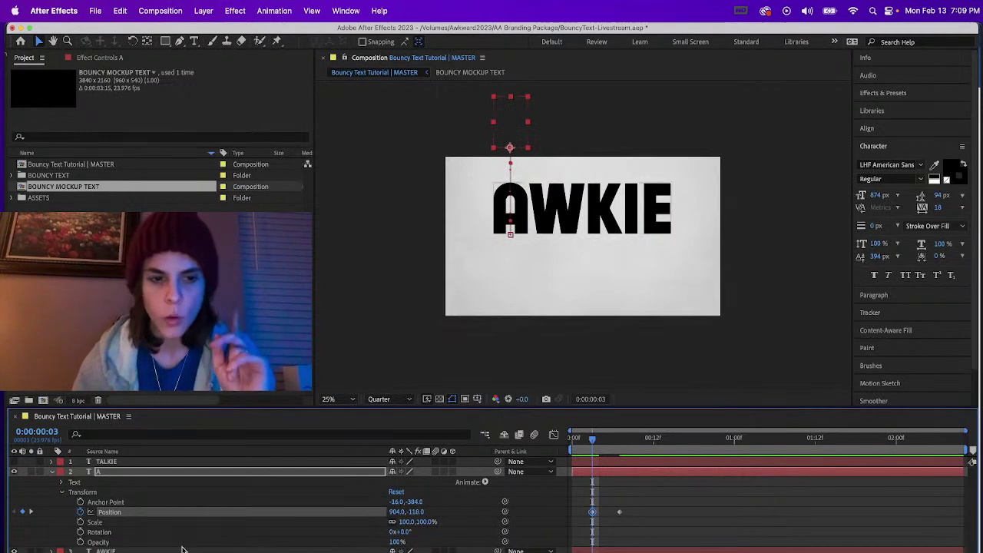
Step: Key the A layer's Scale at 100% on frame 7, and stretch only its vertical scale to 130% at frame 3
{"action": "left_click", "coordinate": [621, 446]}
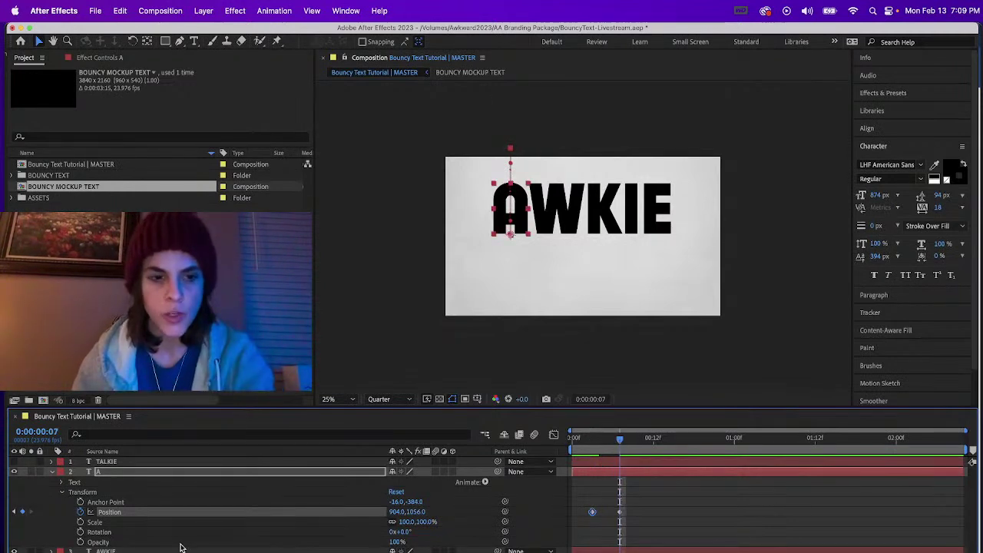
{"action": "left_click", "coordinate": [81, 521]}
{"action": "left_click", "coordinate": [596, 446]}
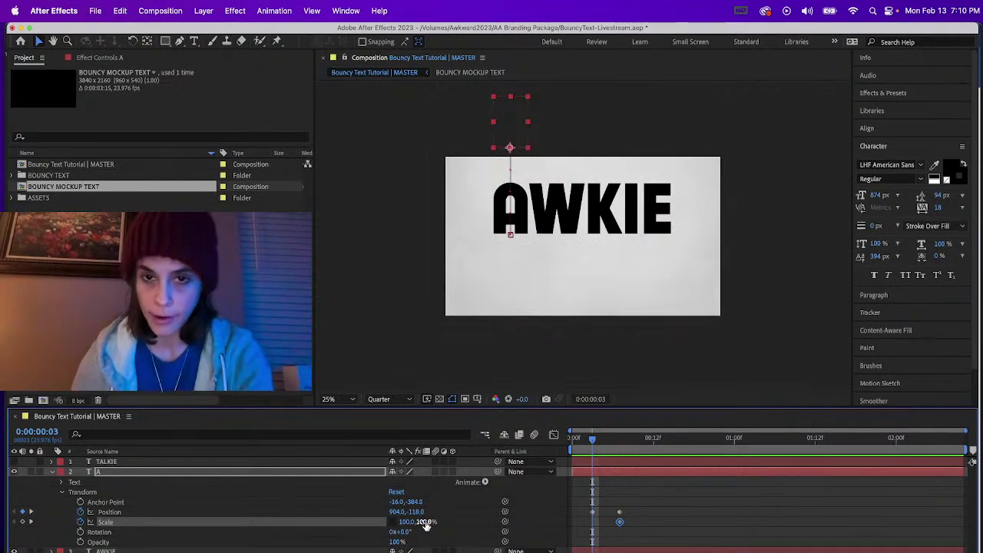
{"action": "left_click_drag", "start_coordinate": [425, 522], "coordinate": [440, 520]}
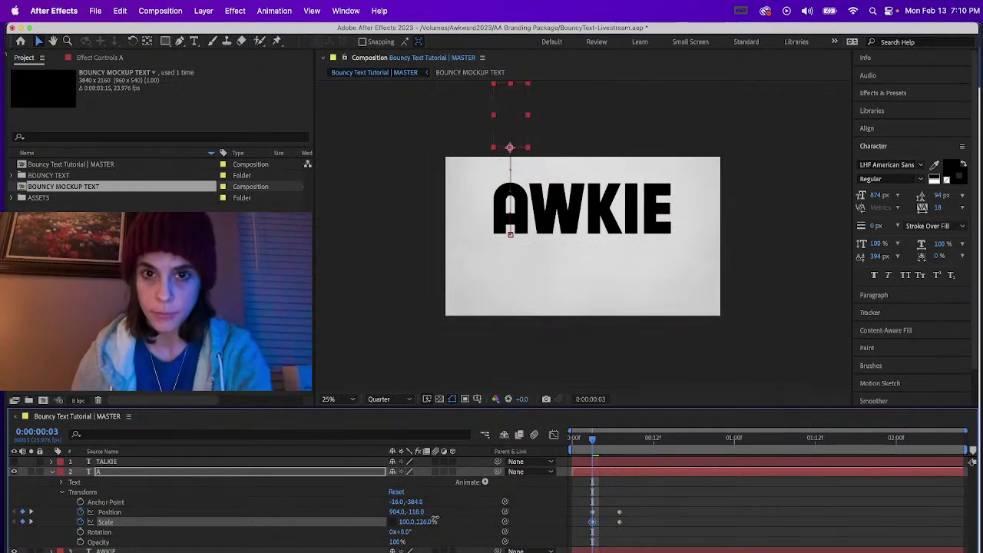
{"action": "left_click", "coordinate": [426, 521]}
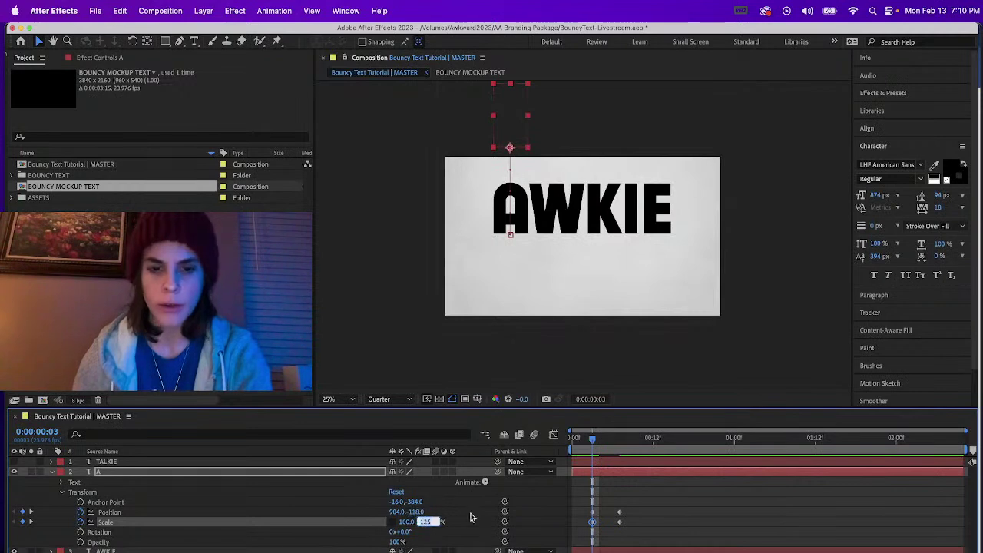
{"action": "type", "text": "130"}
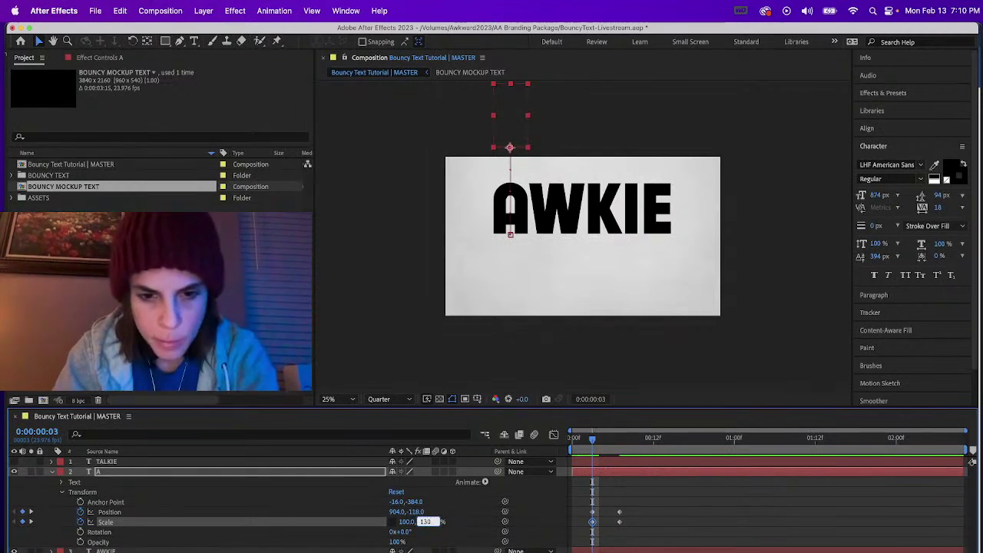
{"action": "key", "text": "Return"}
Step: Apply Easy Ease Out to the A layer's Position and Scale keyframes at frame 3
{"action": "left_click_drag", "start_coordinate": [582, 496], "coordinate": [600, 528]}
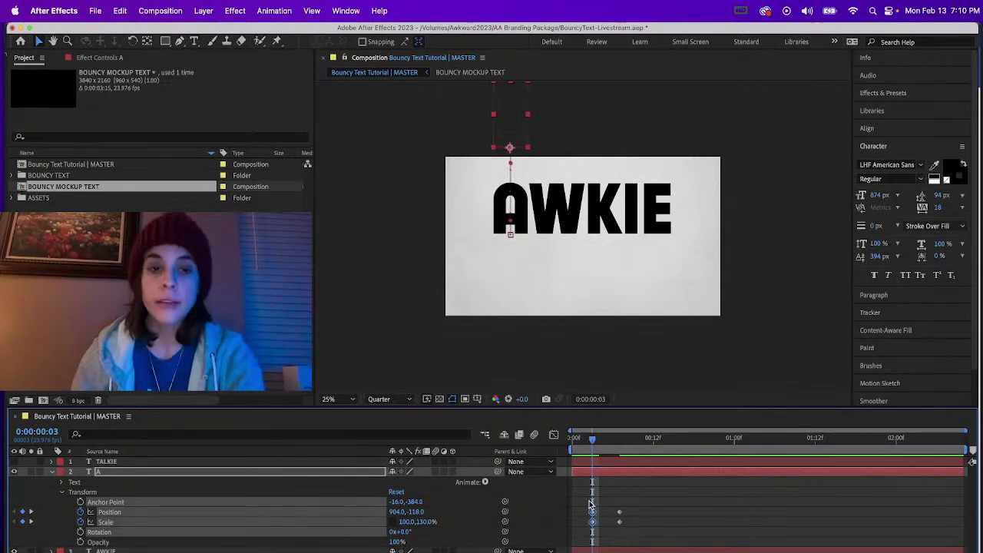
{"action": "left_click", "coordinate": [272, 10]}
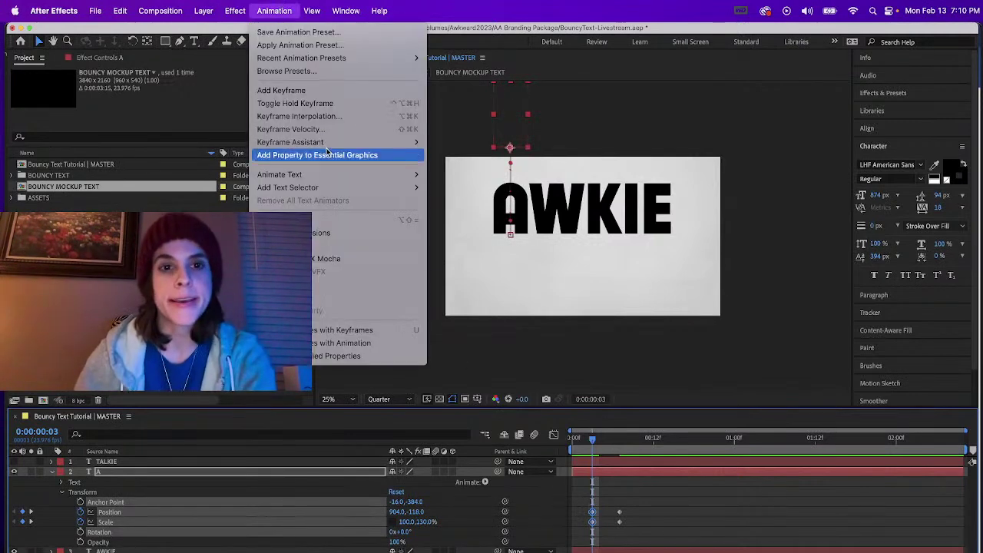
{"action": "mouse_move", "coordinate": [330, 145]}
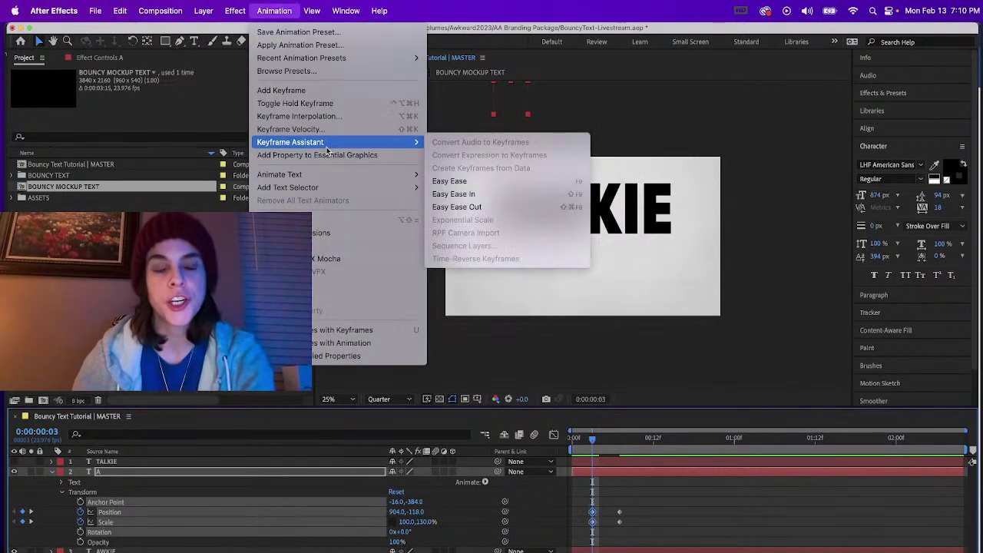
{"action": "left_click", "coordinate": [465, 207]}
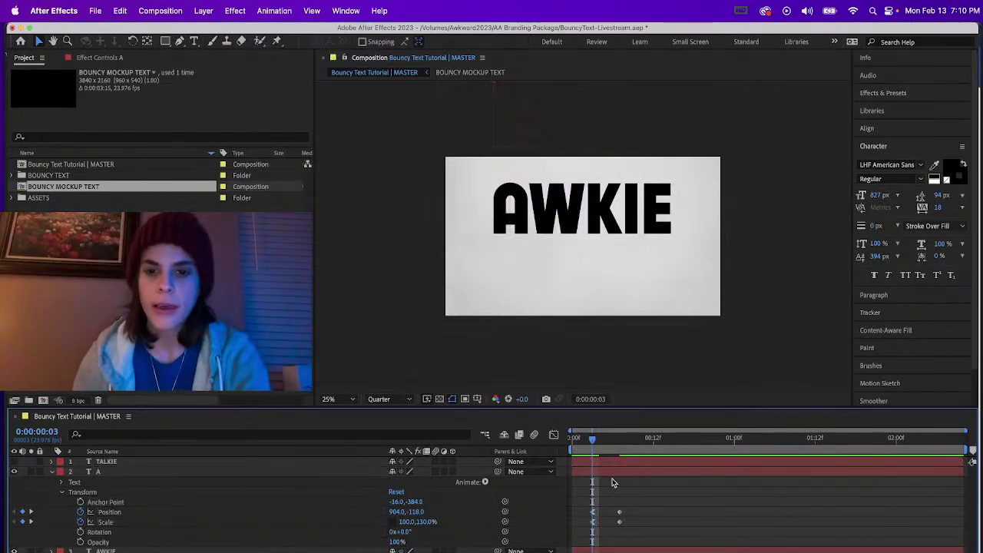
Step: Add resting Position and Scale keyframes to the A layer and place them at 0:00:01:00
{"action": "left_click", "coordinate": [620, 444]}
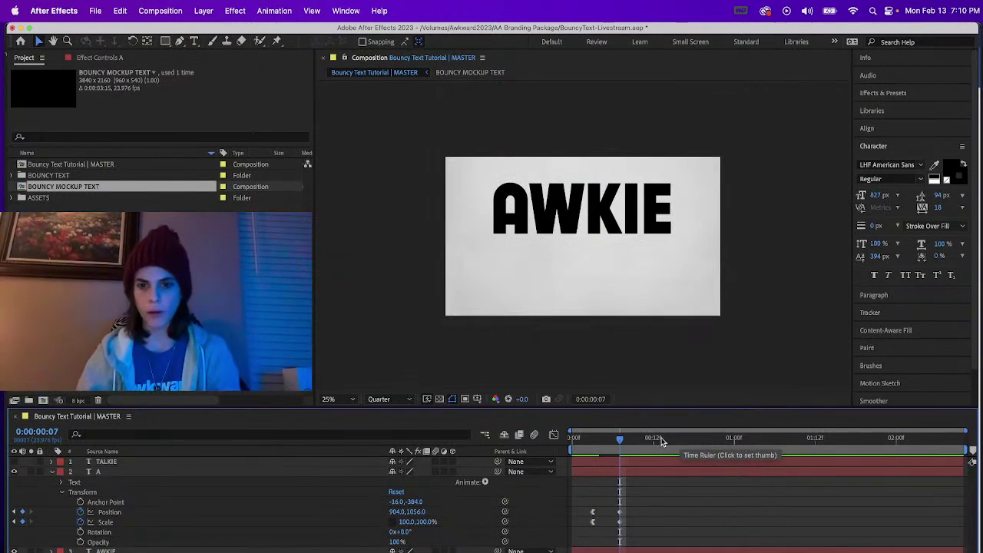
{"action": "left_click_drag", "start_coordinate": [653, 447], "coordinate": [686, 448]}
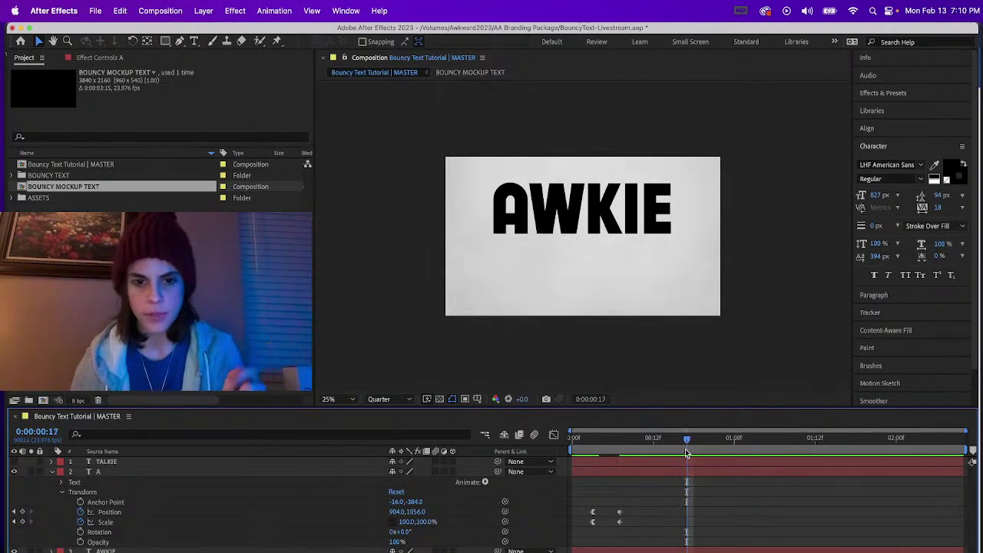
{"action": "left_click", "coordinate": [22, 512]}
{"action": "left_click", "coordinate": [22, 522]}
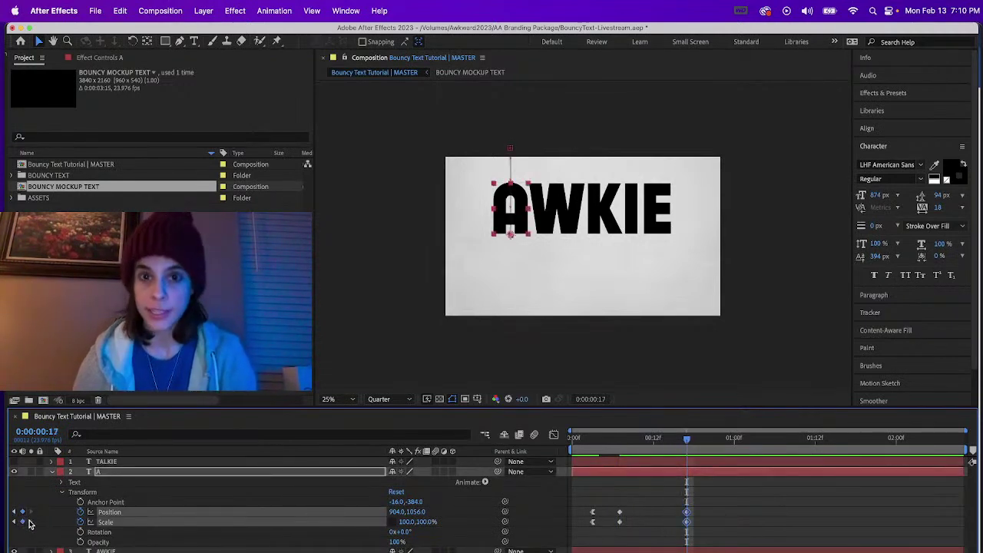
{"action": "left_click_drag", "start_coordinate": [685, 523], "coordinate": [733, 522]}
{"action": "left_click", "coordinate": [735, 438]}
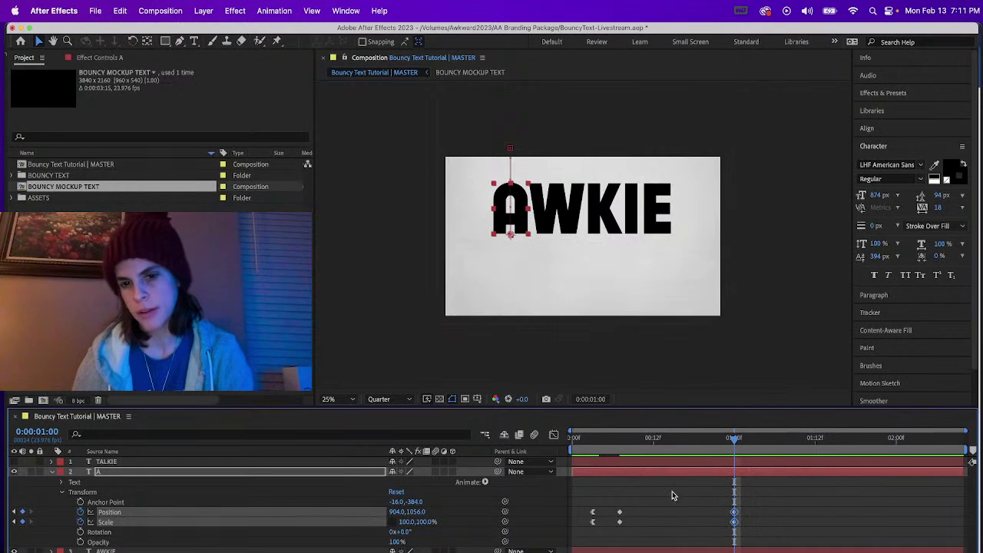
Step: Add Position and Scale keyframes with the resting values to the A layer at frames 16 and 11
{"action": "left_click_drag", "start_coordinate": [686, 444], "coordinate": [681, 444]}
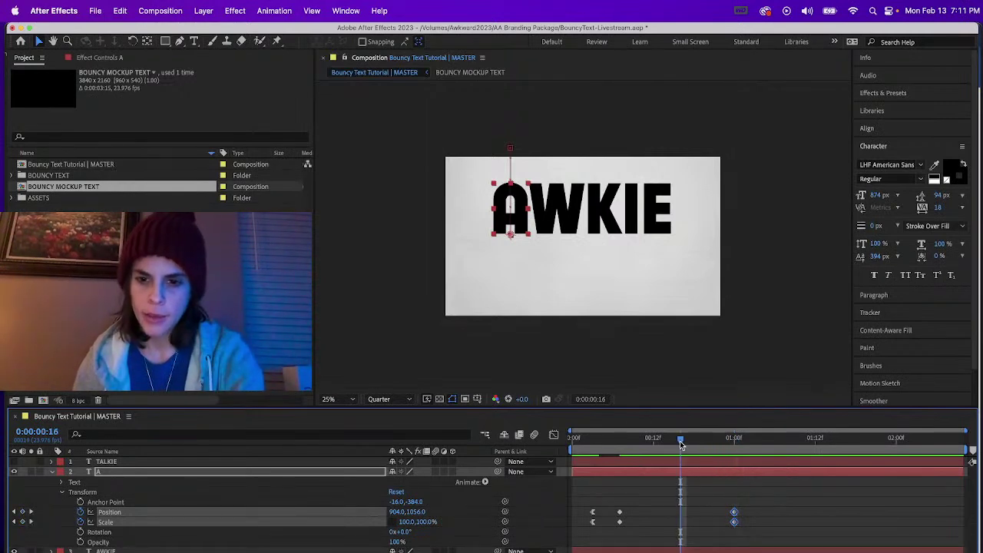
{"action": "left_click", "coordinate": [23, 513]}
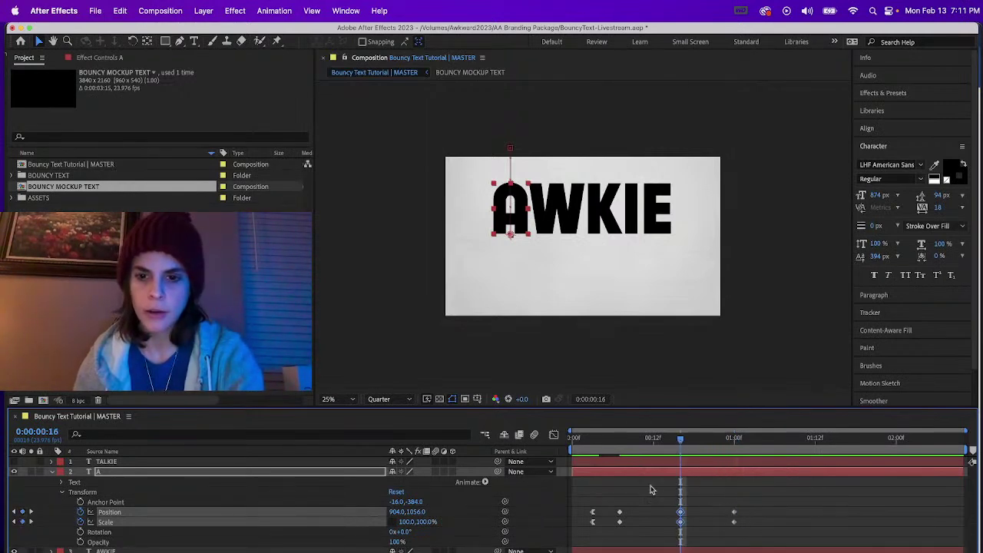
{"action": "left_click", "coordinate": [646, 441]}
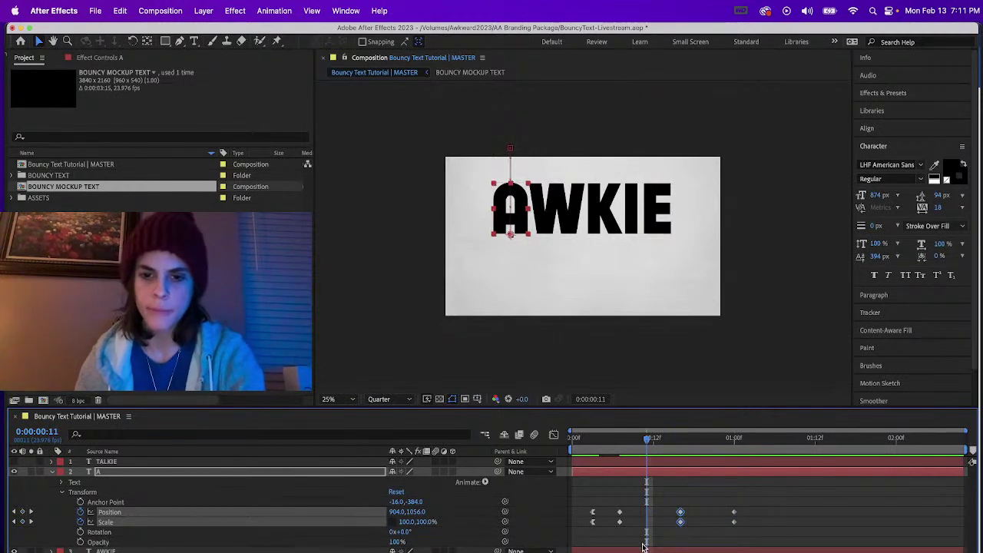
{"action": "left_click", "coordinate": [22, 512]}
{"action": "left_click_drag", "start_coordinate": [626, 445], "coordinate": [619, 444]}
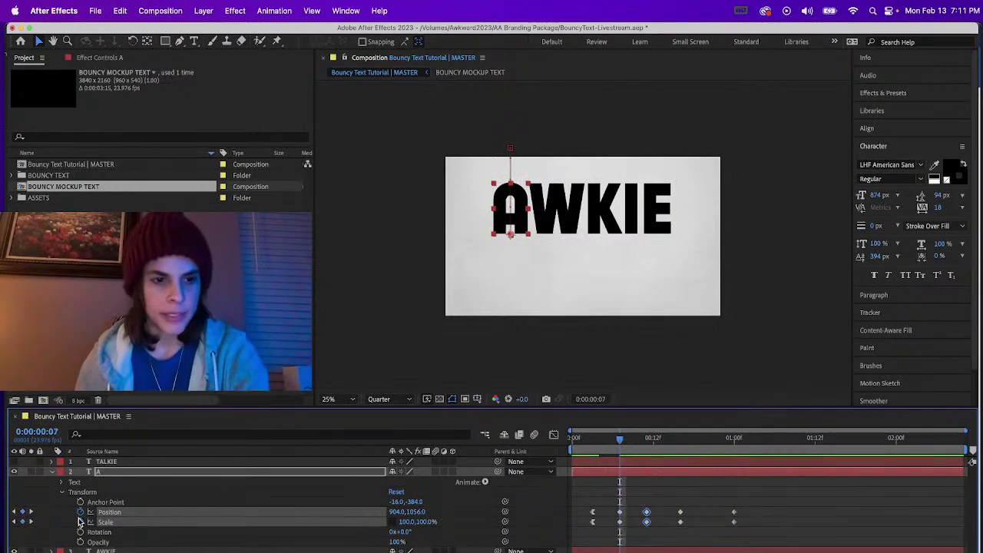
Step: Hide the AWKIE layer so that only the animated letter A is shown over the paper texture
{"action": "left_click", "coordinate": [14, 551]}
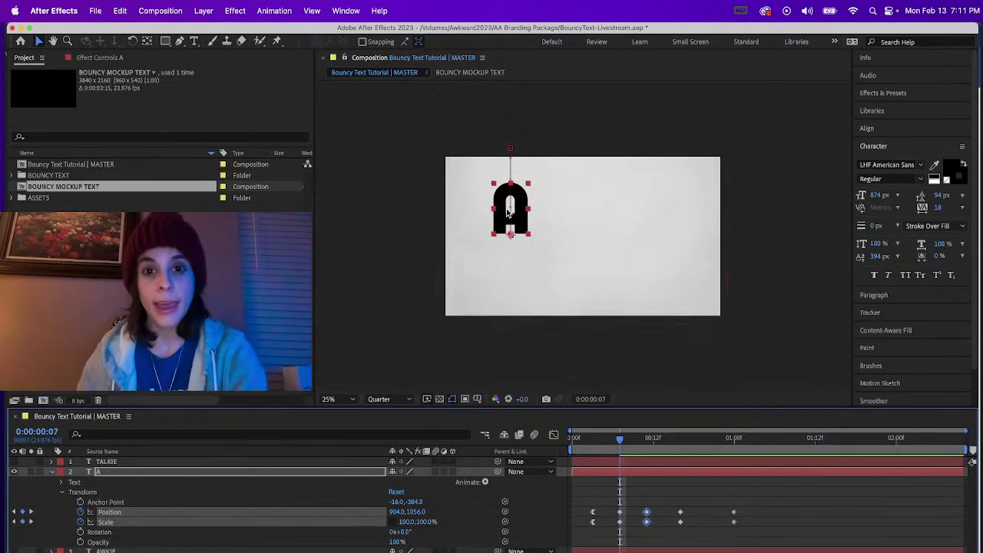
{"action": "scroll", "coordinate": [507, 208], "scroll_direction": "up", "scroll_amount": 2}
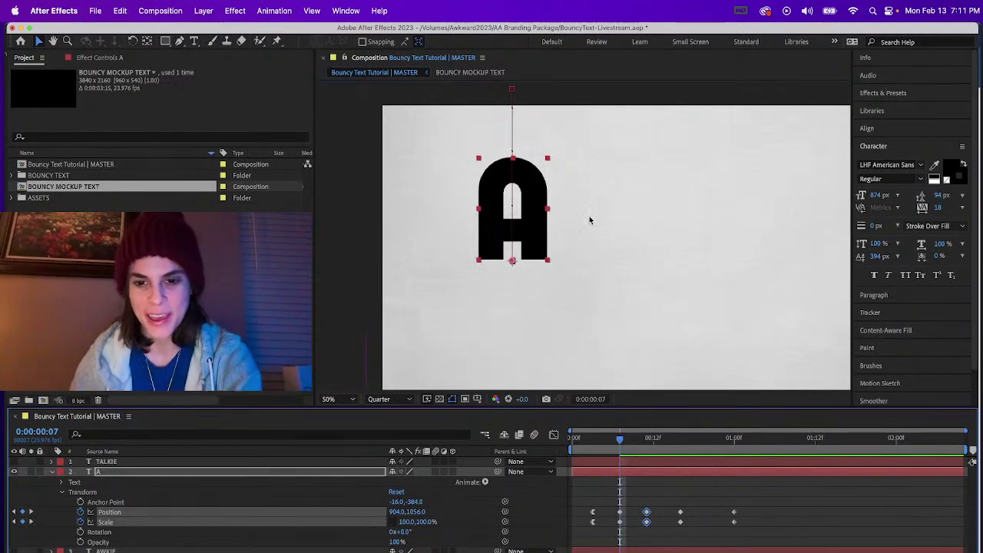
{"action": "left_click", "coordinate": [635, 490]}
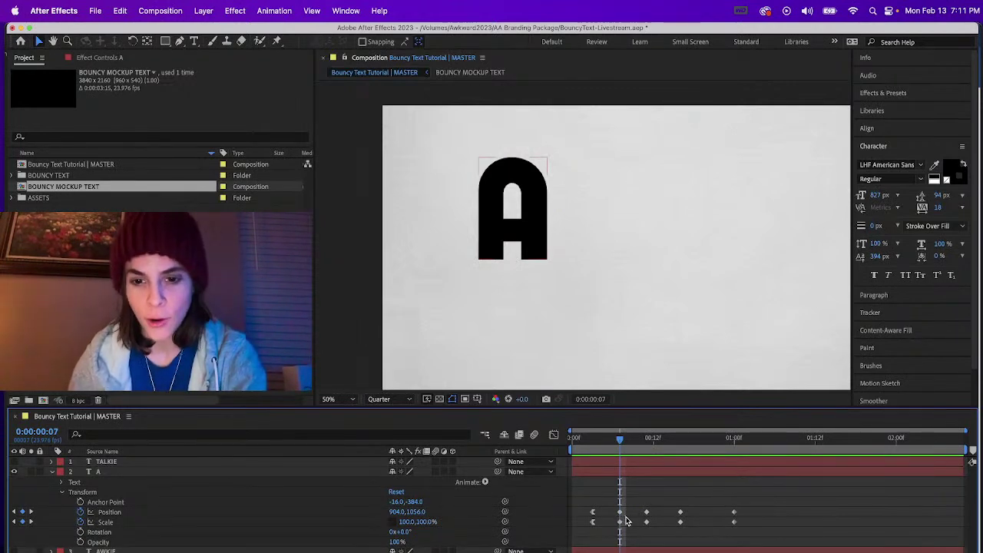
Step: Squash the A layer at frame 7 by setting only its vertical scale to 30%
{"action": "left_click", "coordinate": [620, 511]}
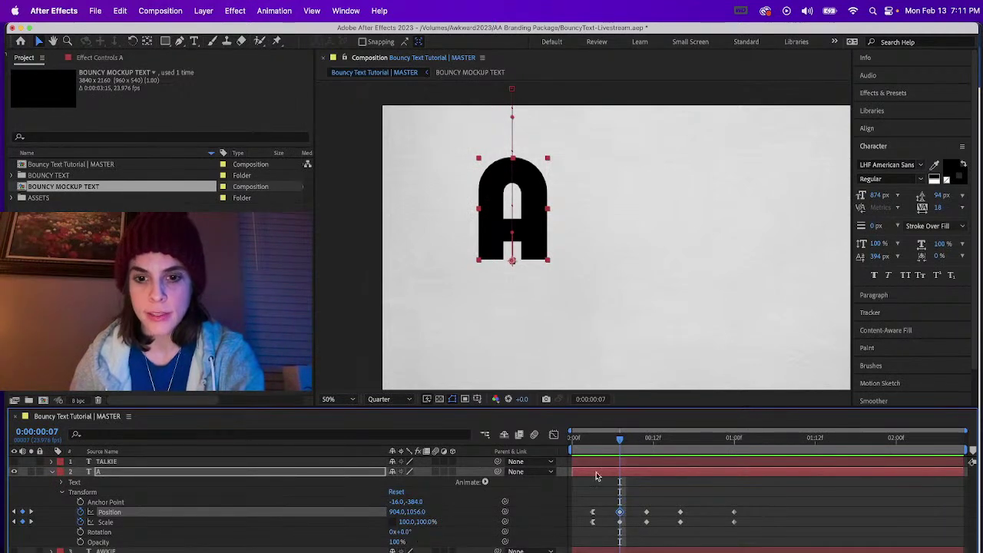
{"action": "left_click", "coordinate": [591, 440]}
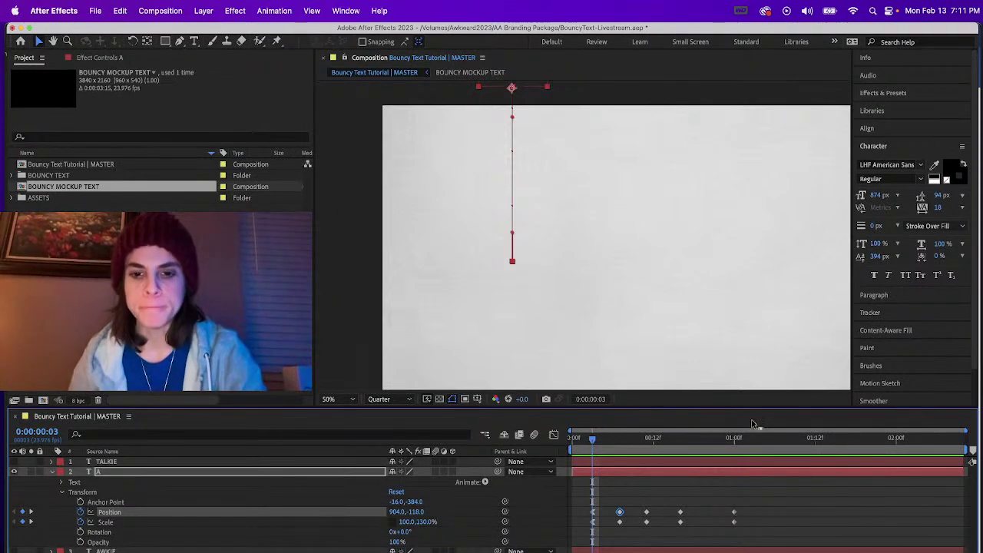
{"action": "left_click_drag", "start_coordinate": [599, 438], "coordinate": [621, 438]}
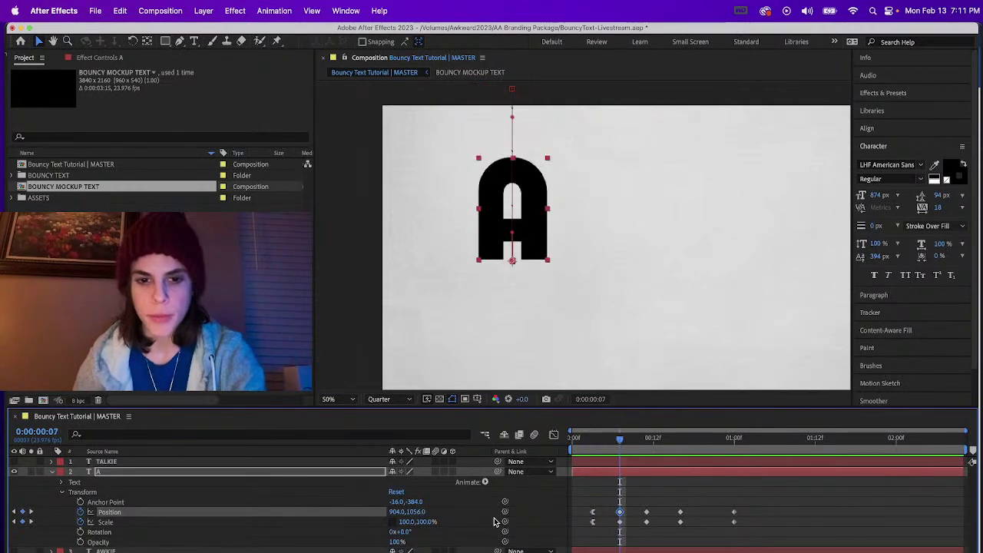
{"action": "left_click", "coordinate": [424, 522]}
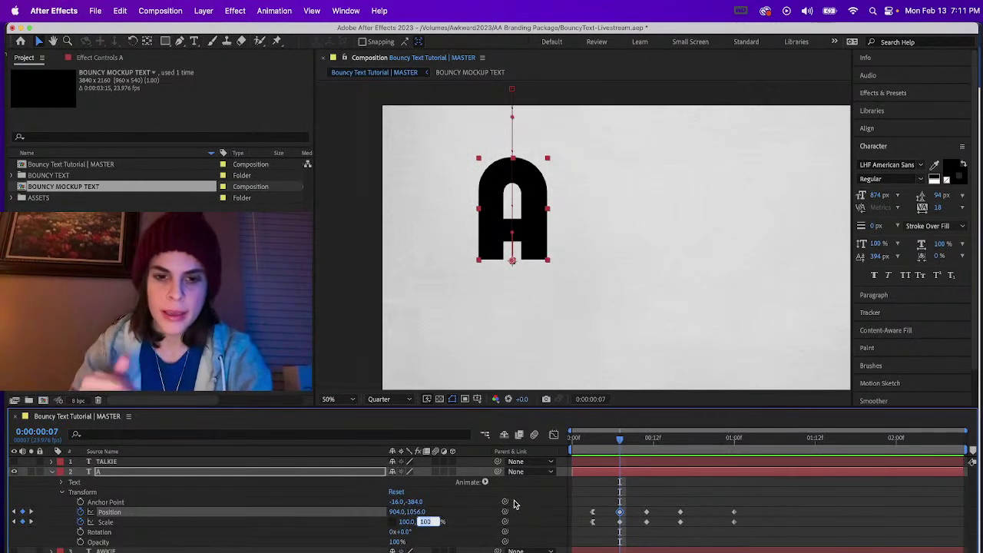
{"action": "type", "text": "30"}
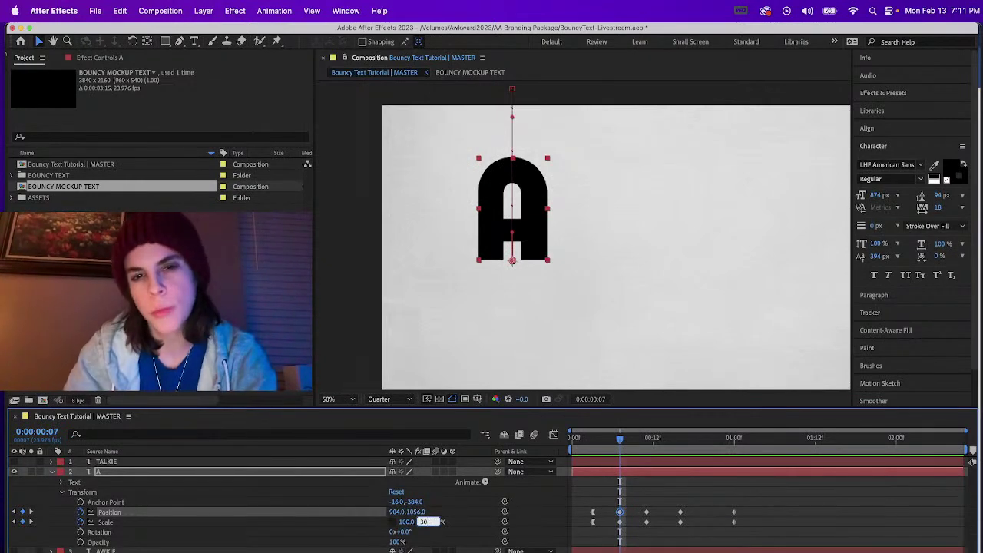
{"action": "key", "text": "Return"}
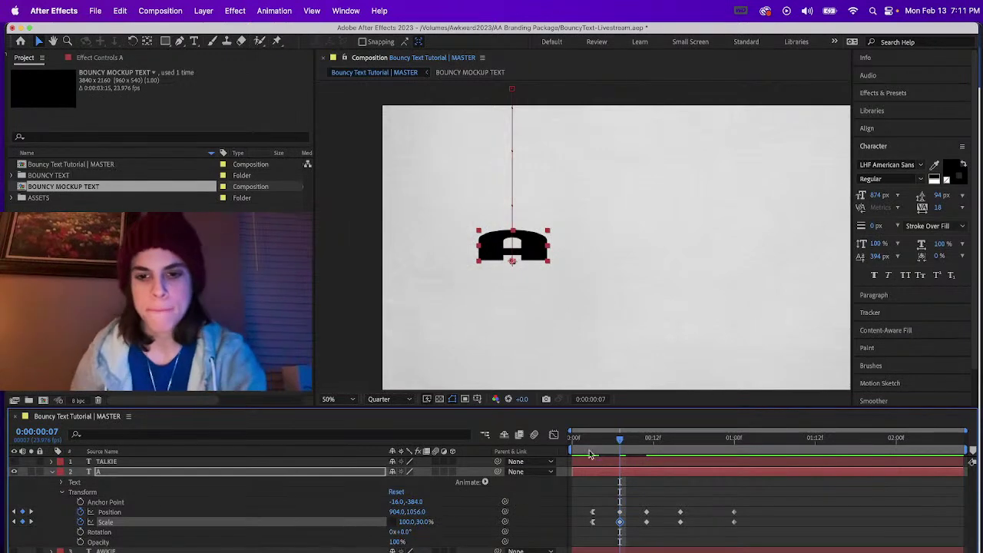
Step: Apply Easy Ease In to the A layer's Position and Scale keyframes at frame 7
{"action": "left_click_drag", "start_coordinate": [603, 505], "coordinate": [623, 528]}
{"action": "left_click", "coordinate": [278, 10]}
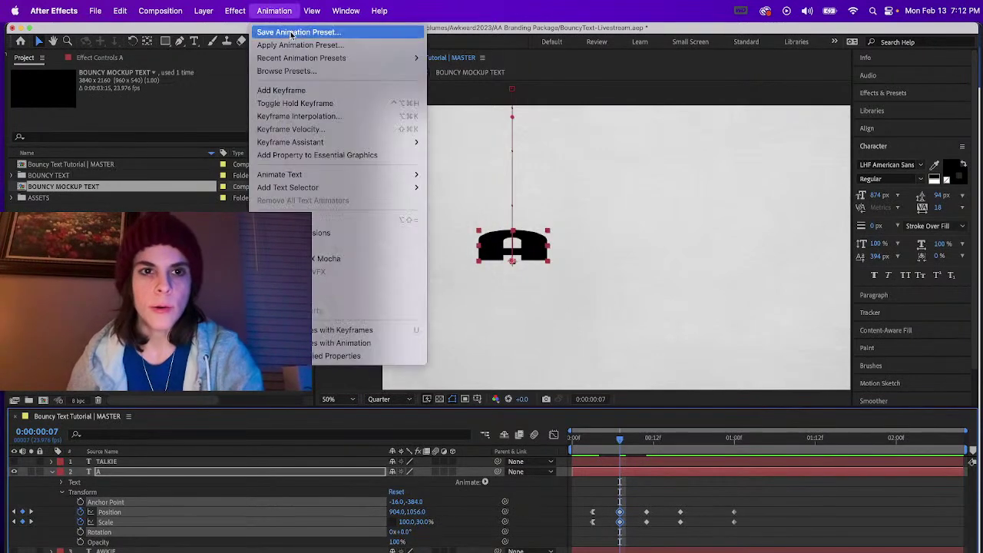
{"action": "mouse_move", "coordinate": [338, 142]}
{"action": "left_click", "coordinate": [526, 197]}
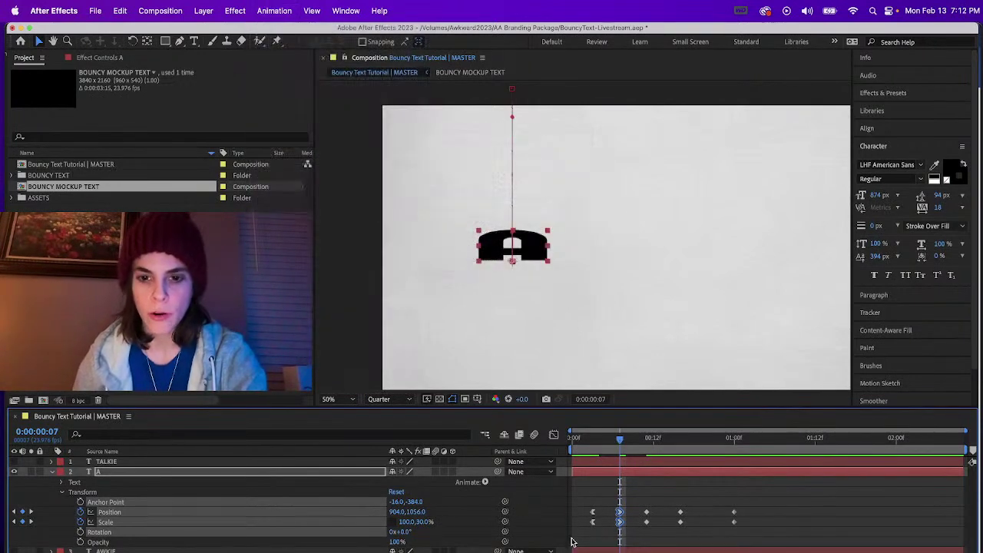
Step: Hold the squash by copying the A layer's Position and Scale keyframes from frame 7 to frame 8
{"action": "left_click", "coordinate": [637, 486]}
{"action": "left_click", "coordinate": [619, 512]}
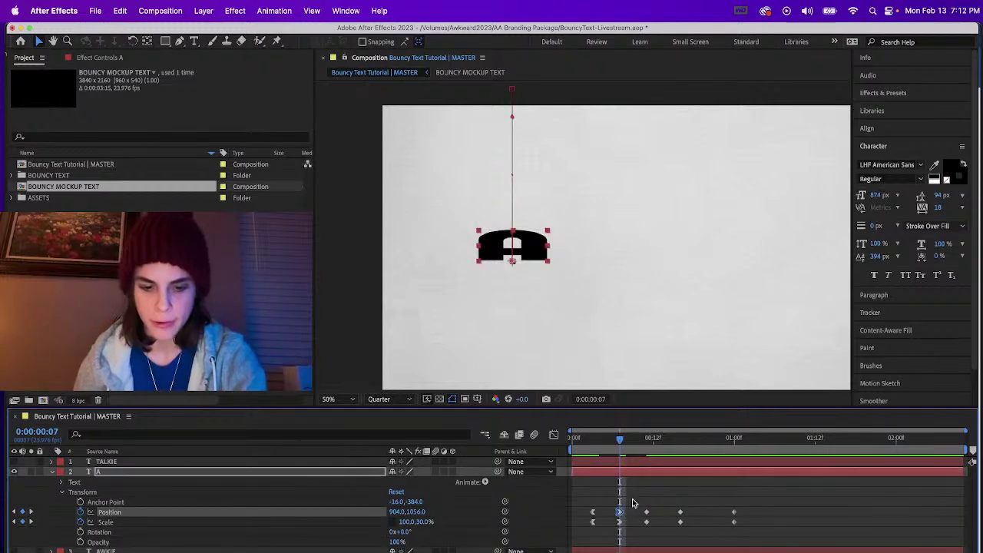
{"action": "left_click_drag", "start_coordinate": [620, 443], "coordinate": [626, 443]}
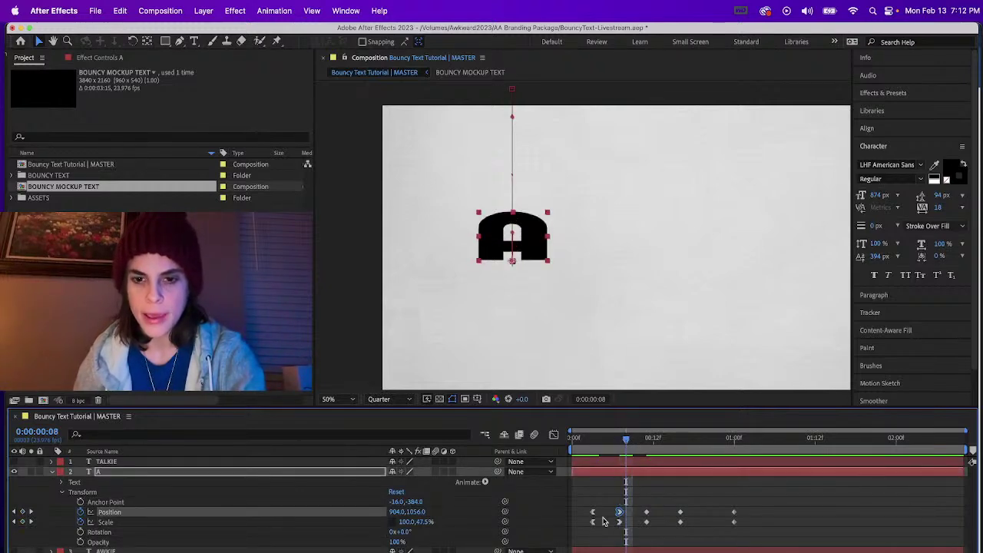
{"action": "left_click", "coordinate": [619, 522]}
{"action": "key", "text": "super+c"}
{"action": "key", "text": "super+v"}
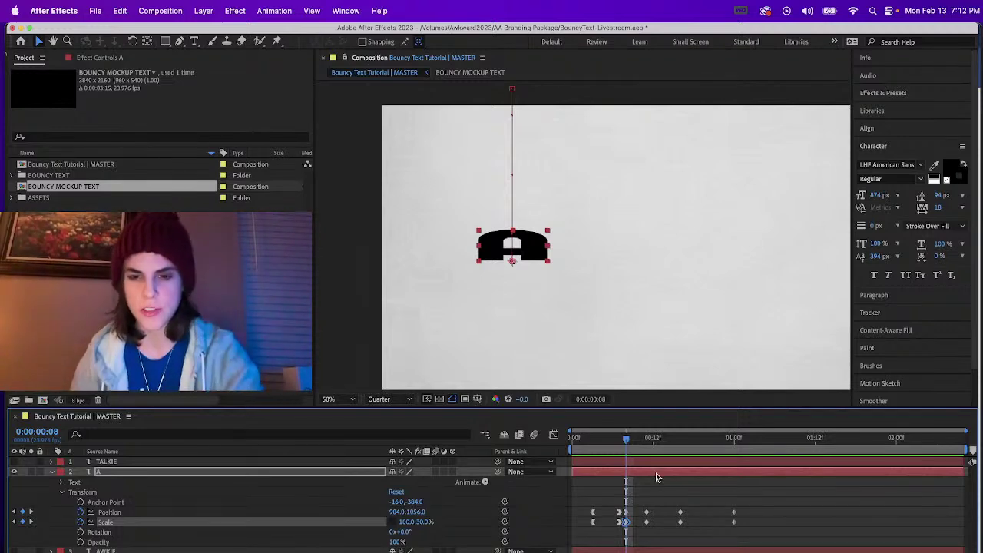
Step: Set the A layer's vertical scale to 105% at frame 11, and delete its Position keyframes from frame 11 onward
{"action": "key", "text": "Return"}
{"action": "key", "text": "k"}
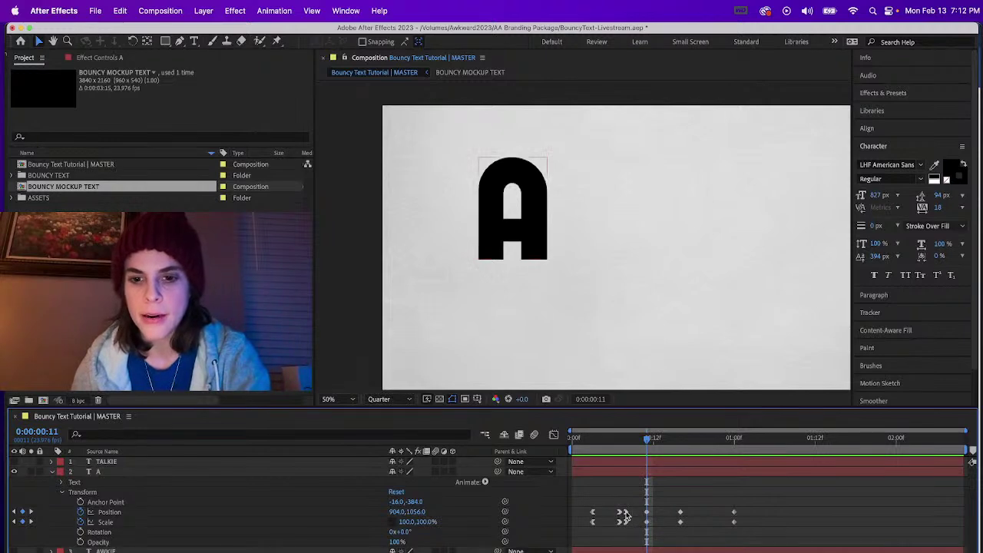
{"action": "left_click_drag", "start_coordinate": [632, 444], "coordinate": [594, 449]}
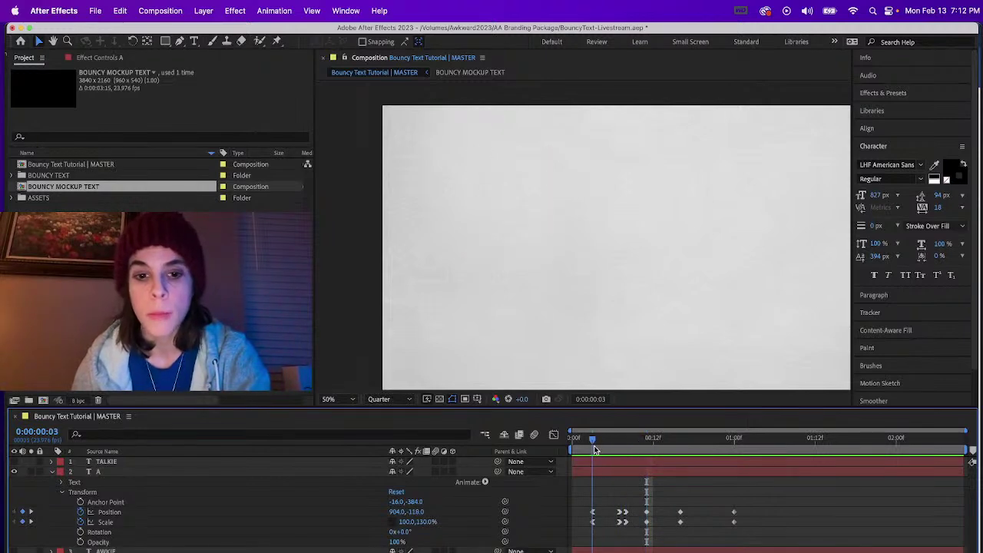
{"action": "left_click_drag", "start_coordinate": [594, 446], "coordinate": [647, 464]}
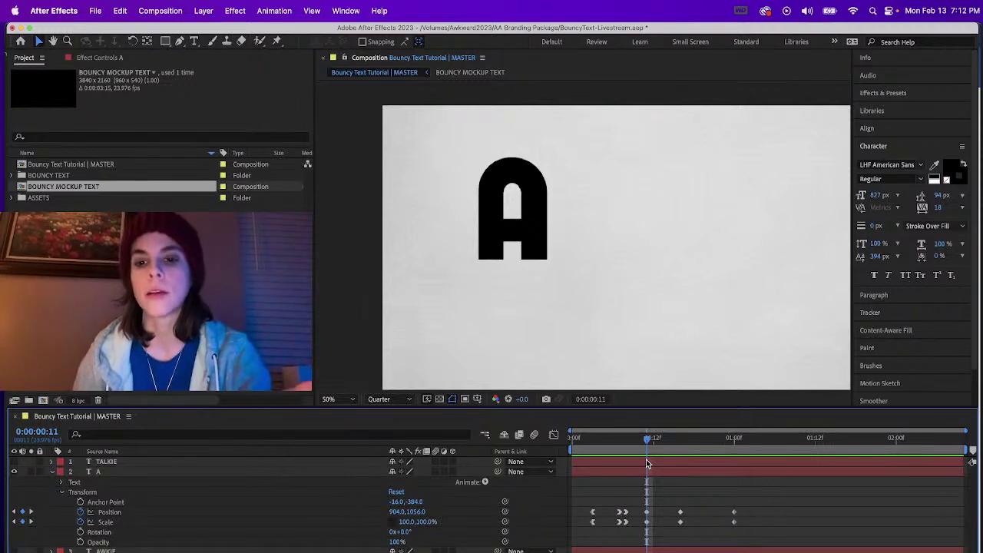
{"action": "left_click", "coordinate": [427, 522]}
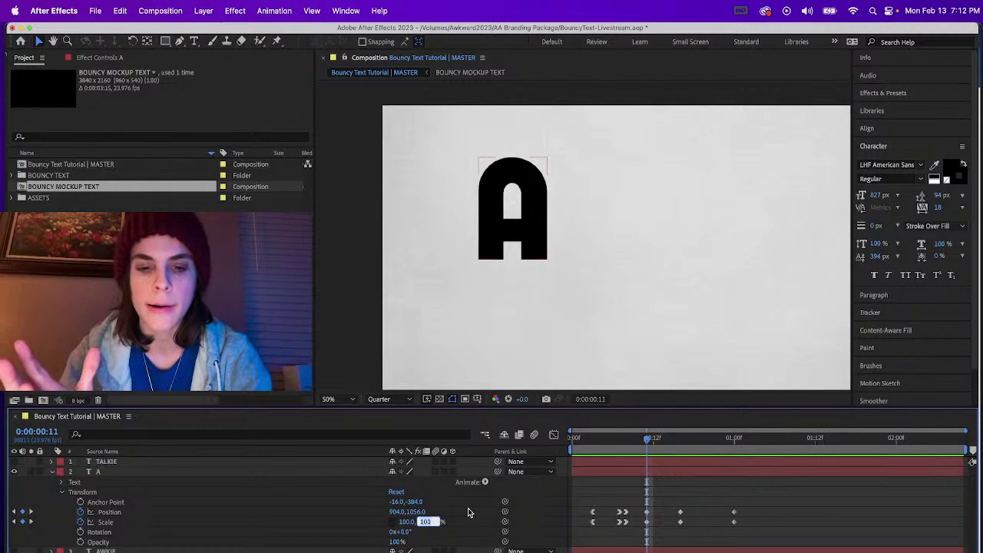
{"action": "type", "text": "105"}
{"action": "key", "text": "Return"}
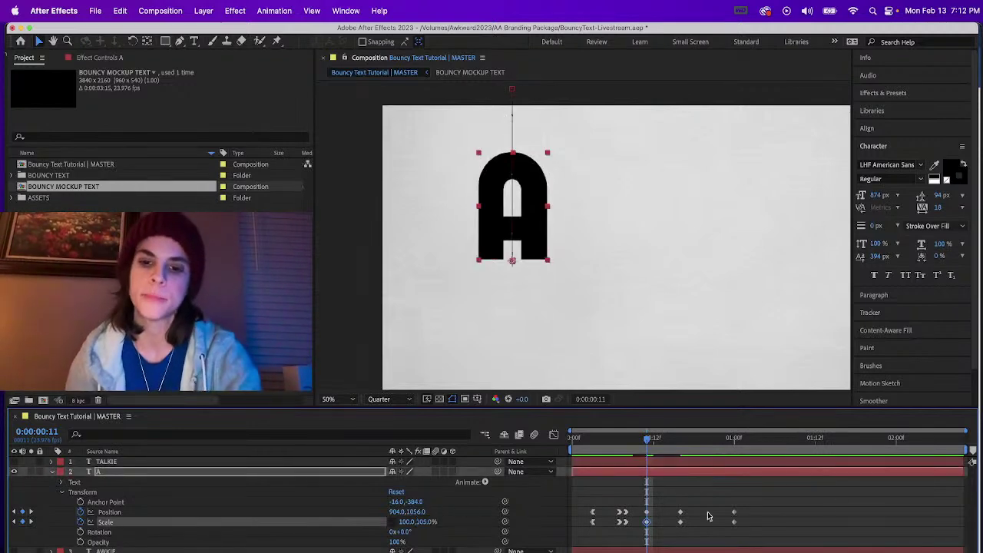
{"action": "left_click_drag", "start_coordinate": [634, 499], "coordinate": [753, 512]}
{"action": "key", "text": "Delete"}
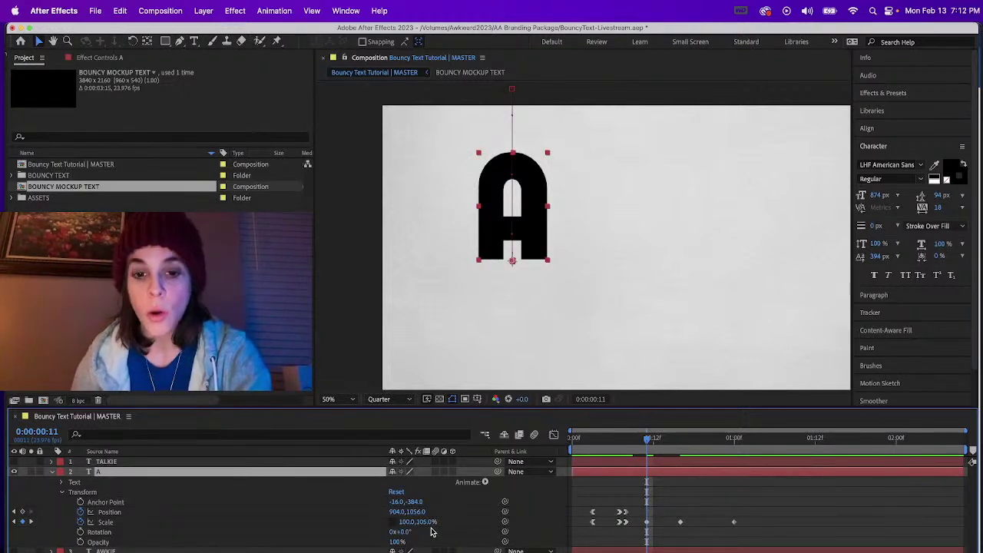
Step: Shift the A layer's Scale keyframe at frame 16 to frame 17 and set its vertical scale to 98%
{"action": "left_click", "coordinate": [679, 450]}
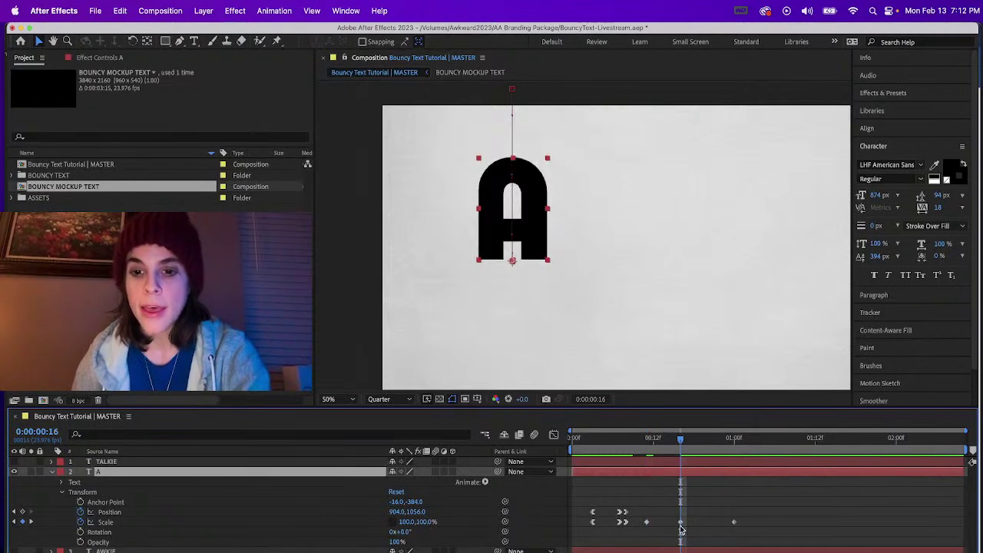
{"action": "left_click_drag", "start_coordinate": [680, 526], "coordinate": [685, 525]}
{"action": "mouse_move", "coordinate": [680, 449]}
{"action": "left_mouse_down"}
{"action": "mouse_move", "coordinate": [621, 448]}
{"action": "mouse_move", "coordinate": [689, 455]}
{"action": "left_mouse_up"}
{"action": "left_click", "coordinate": [430, 523]}
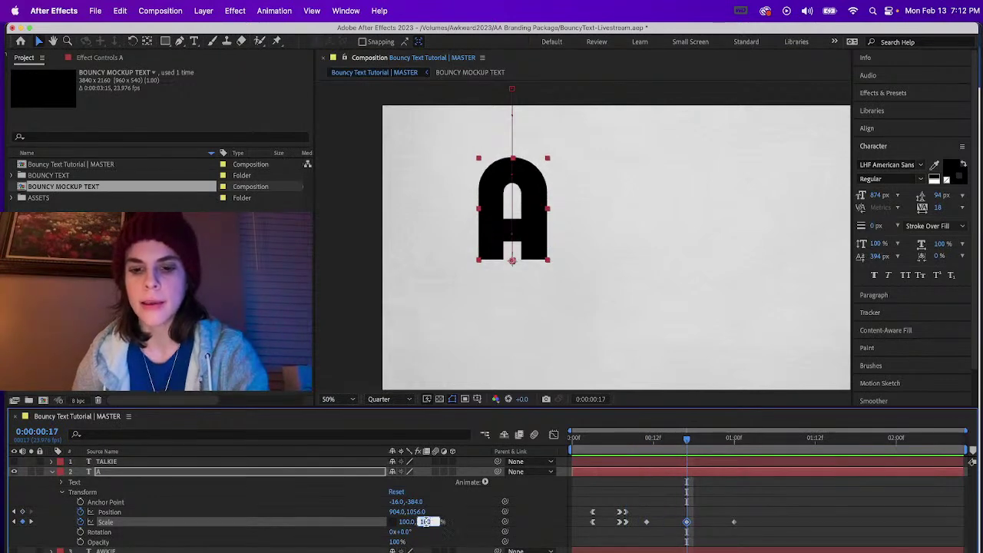
{"action": "type", "text": "98"}
{"action": "key", "text": "Return"}
Step: Apply Easy Ease In to the A layer's last three Scale keyframes
{"action": "left_click_drag", "start_coordinate": [638, 510], "coordinate": [736, 531]}
{"action": "left_click", "coordinate": [276, 9]}
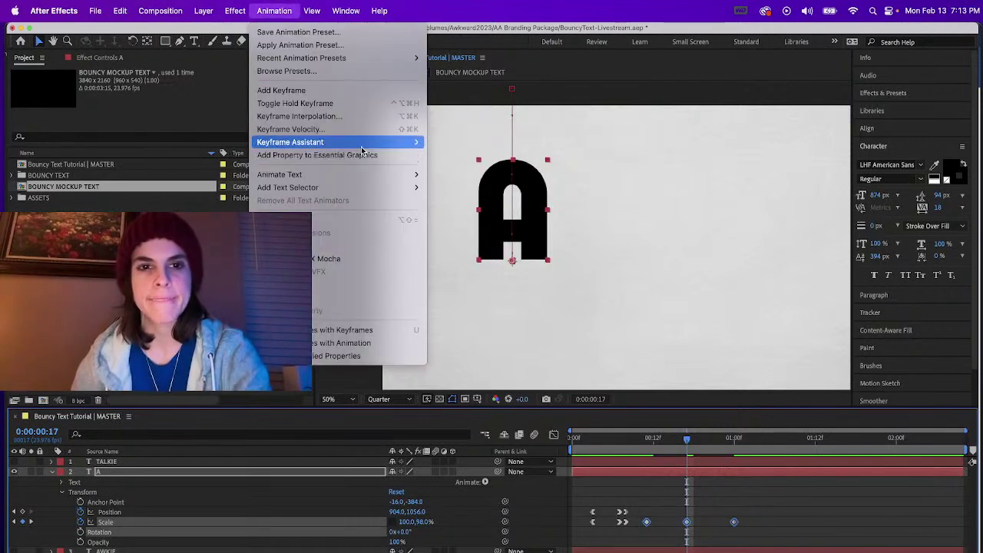
{"action": "mouse_move", "coordinate": [399, 142]}
{"action": "left_click", "coordinate": [493, 194]}
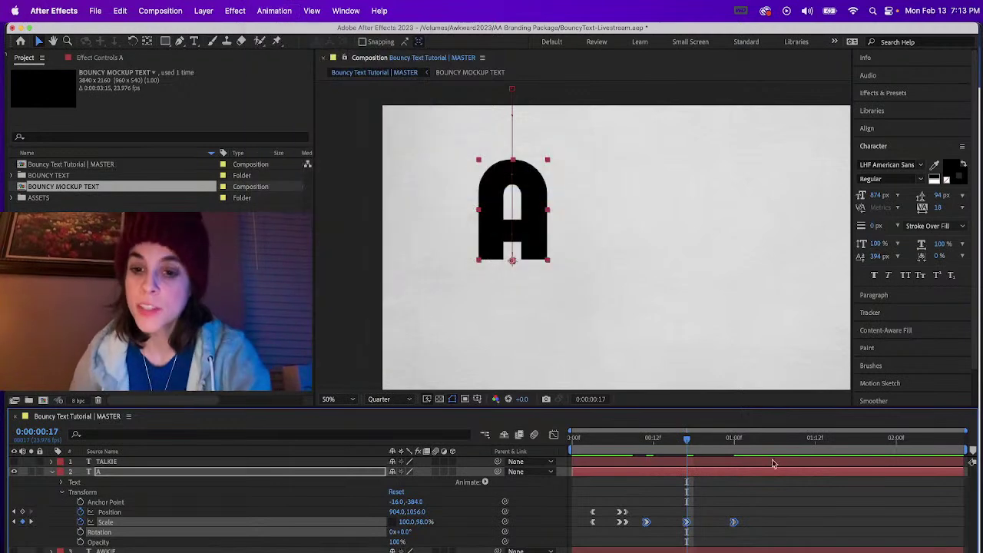
Step: Preview the A layer's bounce from frame 3
{"action": "left_click", "coordinate": [592, 442]}
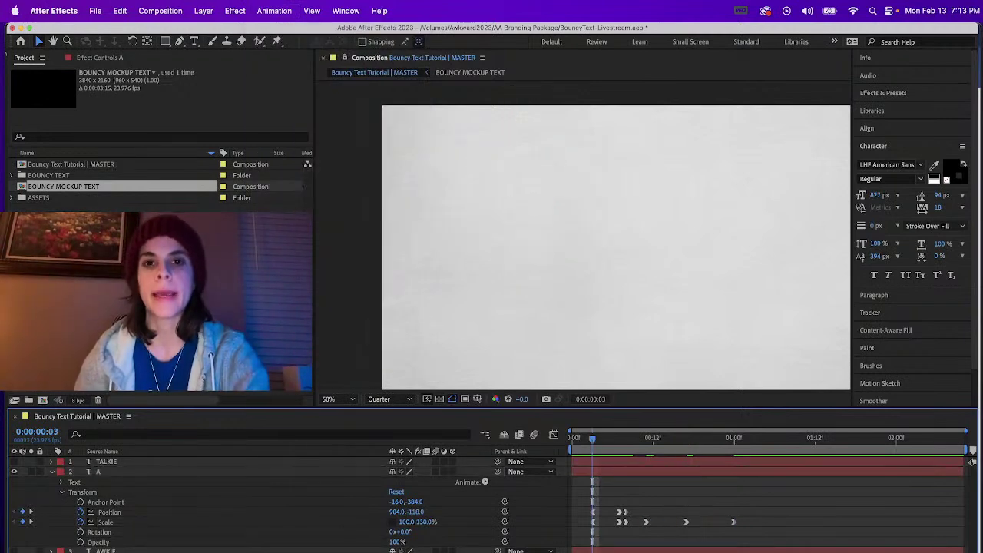
{"action": "key", "text": "space"}
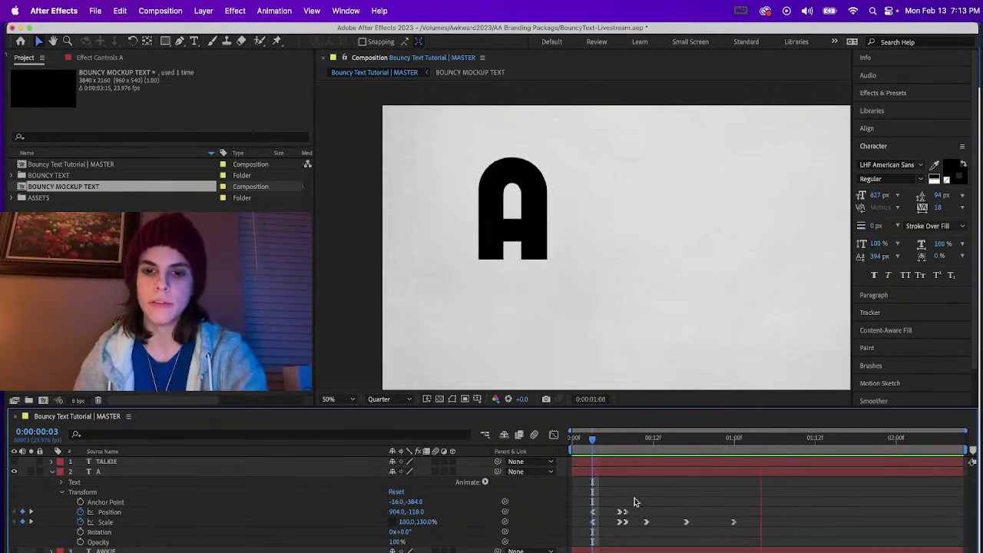
{"action": "key", "text": "space"}
Step: Spread the A layer's last three Scale keyframes out to frames 14, 22 and 0:00:01:08
{"action": "left_click_drag", "start_coordinate": [640, 501], "coordinate": [755, 528]}
{"action": "left_click_drag", "start_coordinate": [698, 503], "coordinate": [761, 532]}
{"action": "left_click_drag", "start_coordinate": [755, 524], "coordinate": [792, 532]}
{"action": "left_click", "coordinate": [788, 518]}
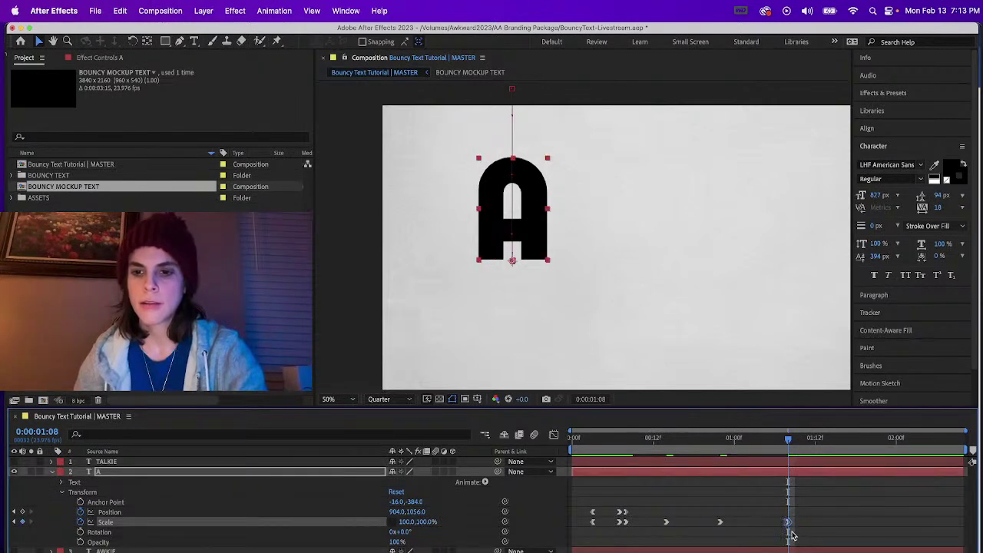
Step: Move the A layer's opening Position and Scale keyframes to frame 1 and preview the animation from the start
{"action": "mouse_move", "coordinate": [576, 503]}
{"action": "left_mouse_down"}
{"action": "mouse_move", "coordinate": [598, 526]}
{"action": "mouse_move", "coordinate": [579, 519]}
{"action": "left_mouse_up"}
{"action": "key", "text": "Home"}
{"action": "key", "text": "space"}
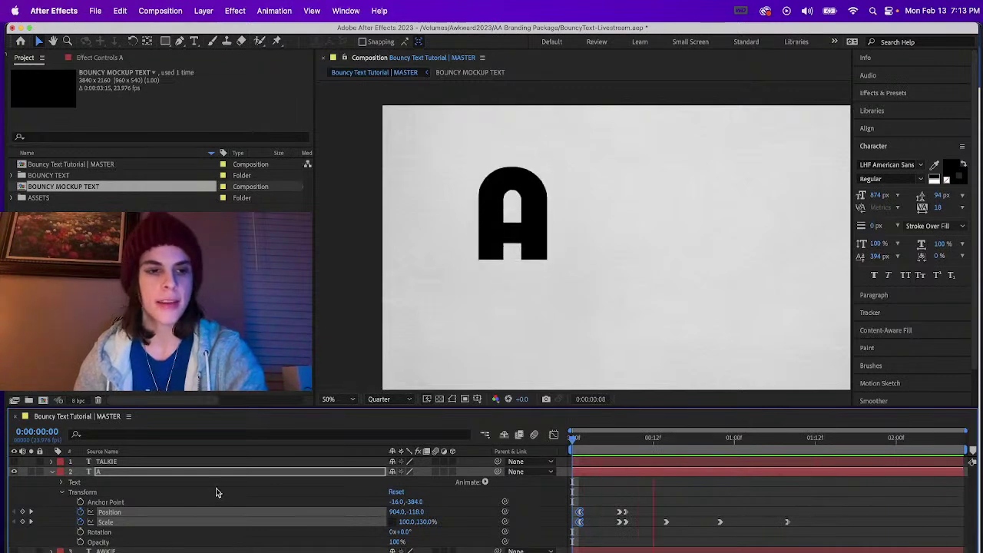
{"action": "key", "text": "space"}
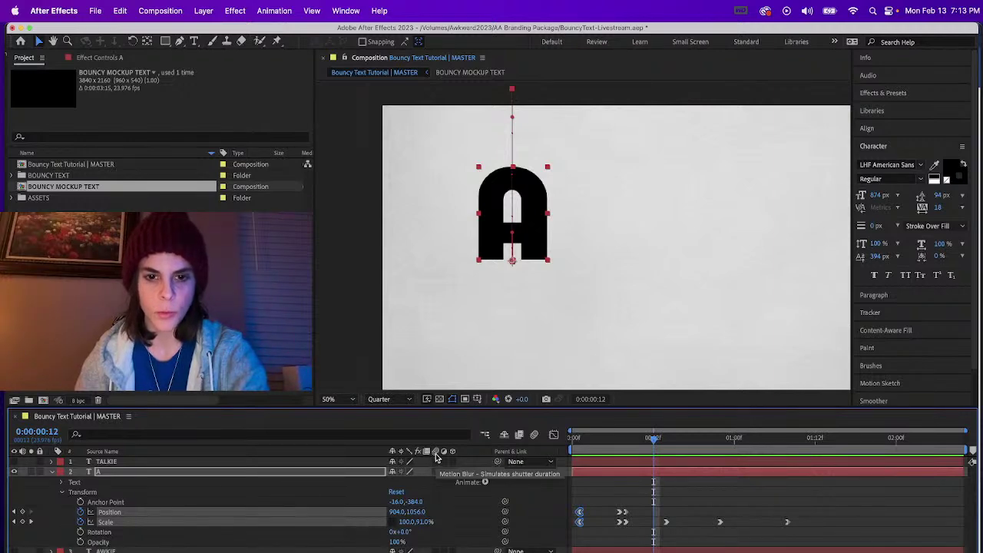
Step: Enable motion blur for the A layer and check the drop and squash frames
{"action": "left_click", "coordinate": [435, 472]}
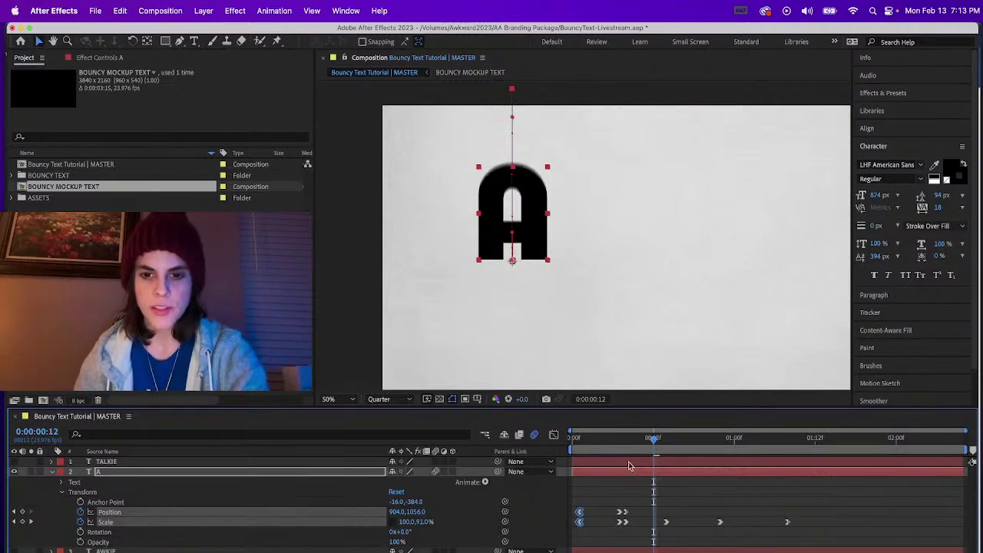
{"action": "left_click", "coordinate": [600, 443]}
{"action": "left_click_drag", "start_coordinate": [601, 444], "coordinate": [659, 449]}
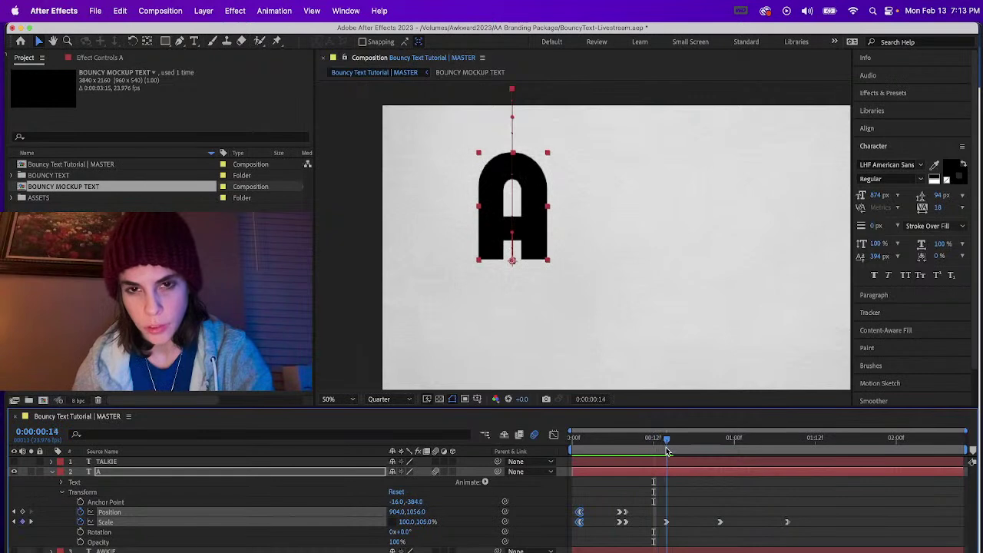
Step: Move the A layer's opening Position and Scale keyframes to frame 0 and preview the bounce
{"action": "key", "text": "Home"}
{"action": "left_click", "coordinate": [621, 503]}
{"action": "left_click_drag", "start_coordinate": [600, 532], "coordinate": [572, 514]}
{"action": "left_click", "coordinate": [588, 498]}
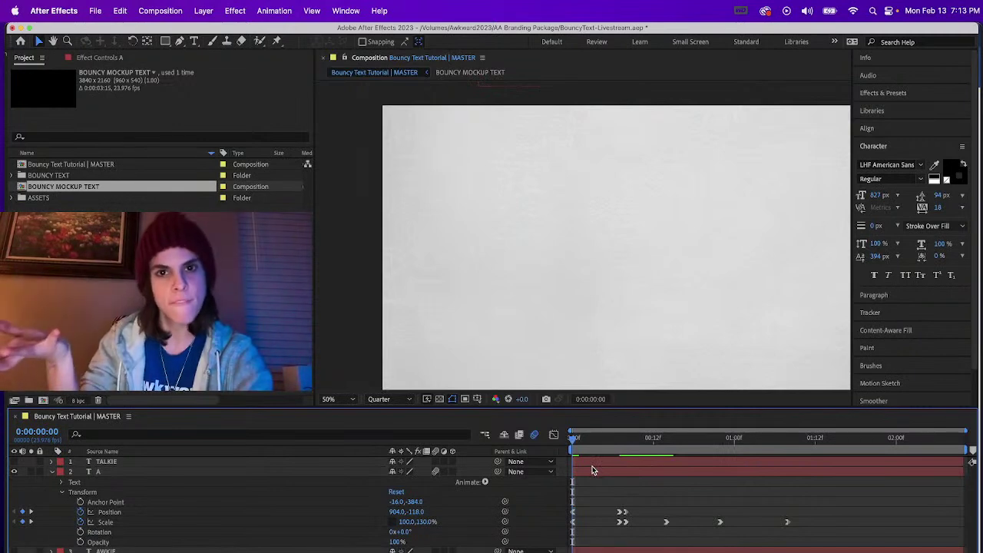
{"action": "key", "text": "space"}
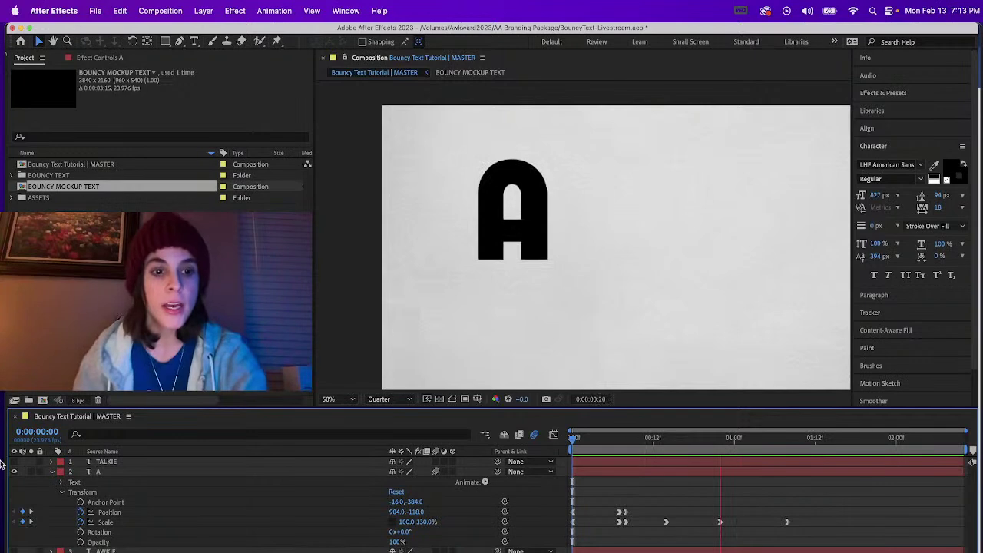
{"action": "key", "text": "space"}
Step: Collapse the A layer's properties and duplicate the layer
{"action": "left_click", "coordinate": [100, 472]}
{"action": "left_click", "coordinate": [50, 471]}
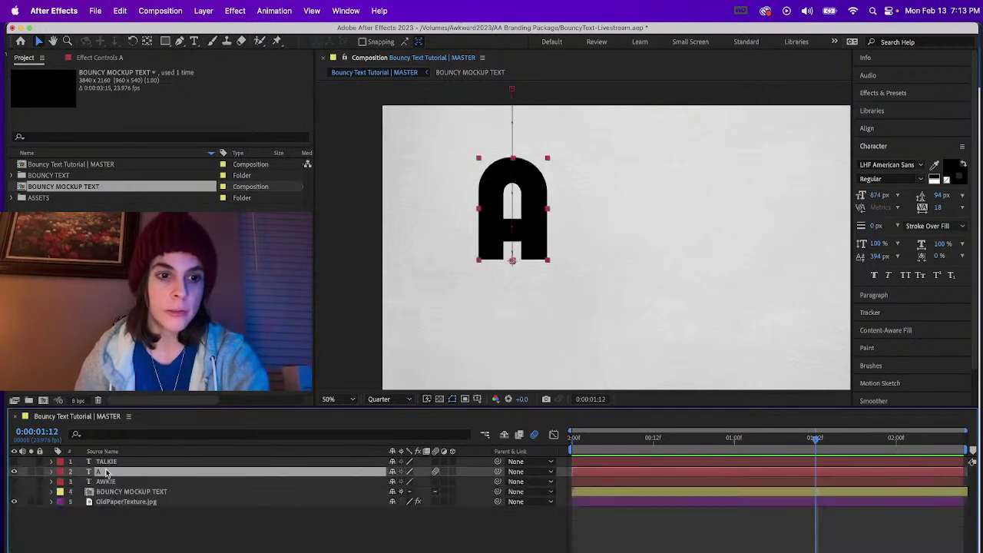
{"action": "left_click", "coordinate": [106, 464]}
{"action": "left_click", "coordinate": [104, 482]}
{"action": "left_click", "coordinate": [105, 471]}
{"action": "key", "text": "ctrl+d"}
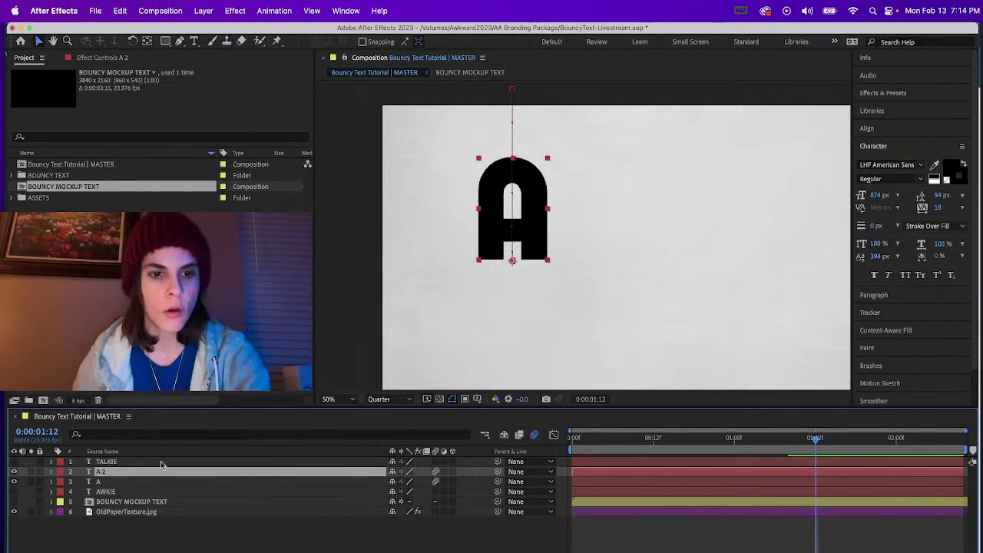
Step: Change the duplicated A layer's text to W and delete its extra Position keyframe just after frame 7
{"action": "left_click", "coordinate": [194, 40]}
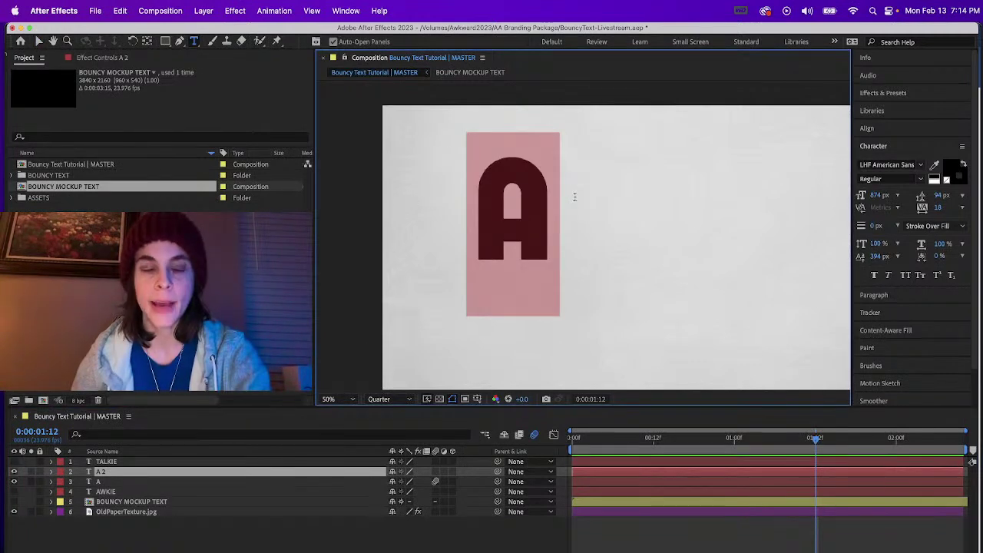
{"action": "type", "text": "W"}
{"action": "left_click", "coordinate": [132, 472]}
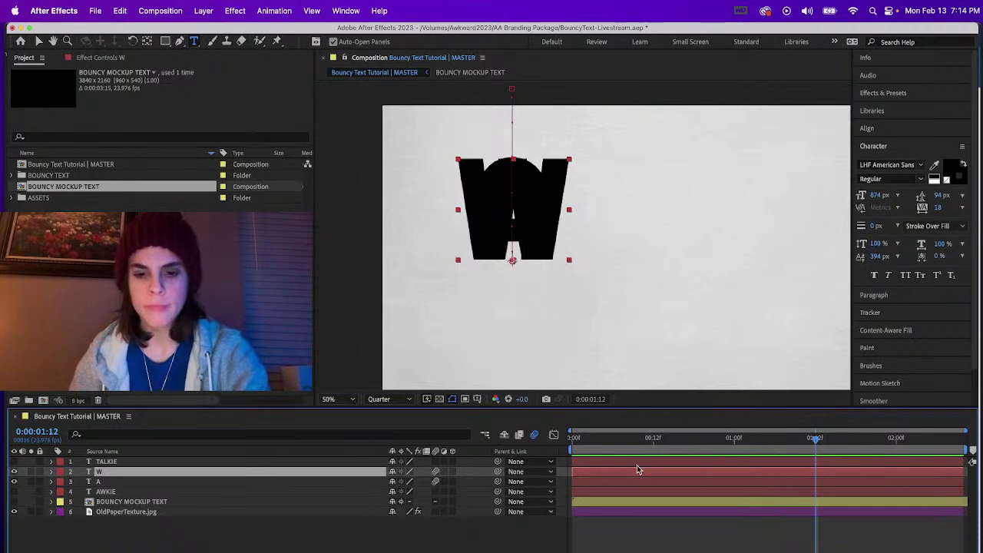
{"action": "key", "text": "p"}
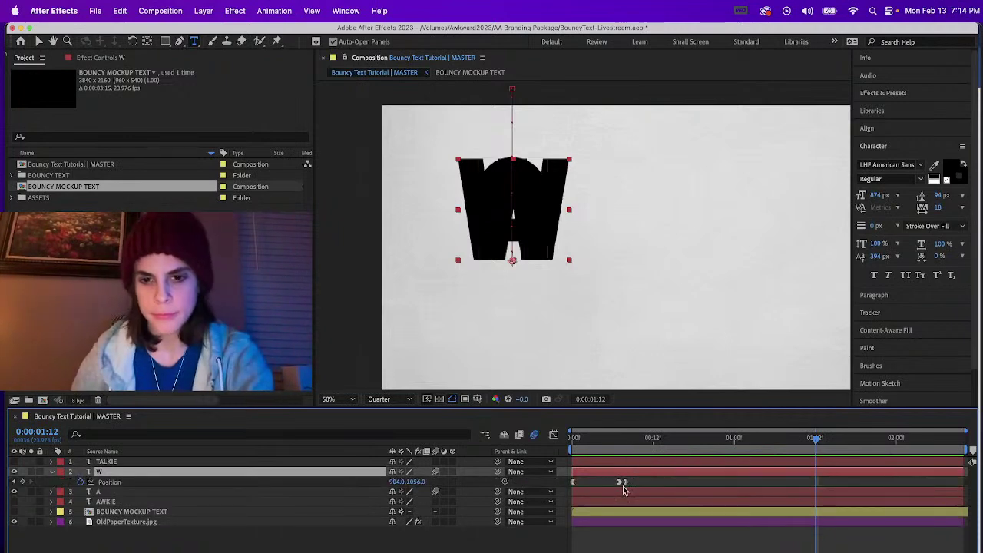
{"action": "left_click", "coordinate": [623, 483]}
Step: At frame 7, move the W horizontally to sit just beside the A, at Position 1556, 1056
{"action": "left_click", "coordinate": [620, 440]}
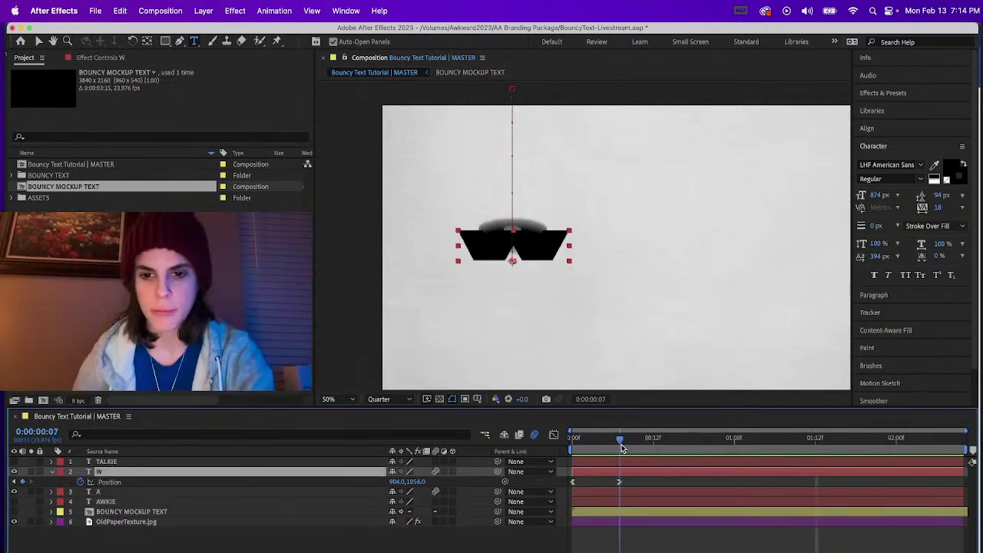
{"action": "key", "text": "shift+Right"}
{"action": "key", "text": "shift+Right"}
{"action": "key", "text": "shift+Right"}
{"action": "key", "text": "shift+Right"}
{"action": "key", "text": "shift+Right"}
{"action": "key", "text": "shift+Right"}
{"action": "key", "text": "shift+Right"}
{"action": "key", "text": "shift+Right"}
{"action": "key", "text": "shift+Right"}
{"action": "key", "text": "shift+Right"}
{"action": "key", "text": "shift+Right"}
{"action": "key", "text": "shift+Right"}
{"action": "key", "text": "shift+Right"}
{"action": "key", "text": "shift+Right"}
{"action": "key", "text": "shift+Right"}
{"action": "key", "text": "shift+Right"}
{"action": "key", "text": "shift+Right"}
{"action": "key", "text": "shift+Right"}
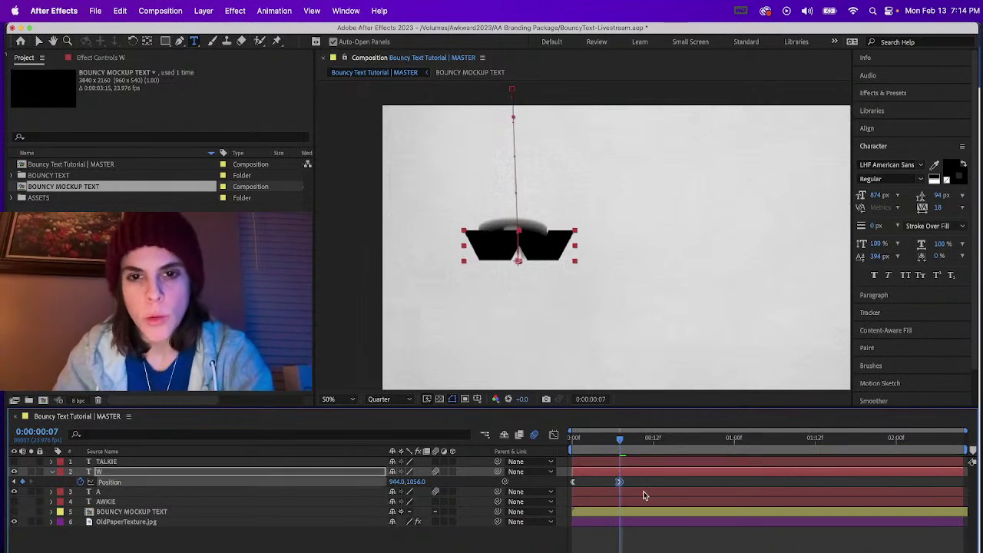
{"action": "key", "text": "shift+Right"}
{"action": "key", "text": "shift+Right"}
{"action": "key", "text": "shift+Right"}
{"action": "key", "text": "shift+Right"}
{"action": "key", "text": "shift+Right"}
{"action": "key", "text": "shift+Right"}
{"action": "key", "text": "shift+Right"}
{"action": "key", "text": "shift+Right"}
{"action": "key", "text": "shift+Right"}
{"action": "key", "text": "shift+Right"}
{"action": "key", "text": "shift+Right"}
{"action": "key", "text": "shift+Right"}
{"action": "key", "text": "shift+Right"}
{"action": "key", "text": "shift+Right"}
{"action": "key", "text": "shift+Right"}
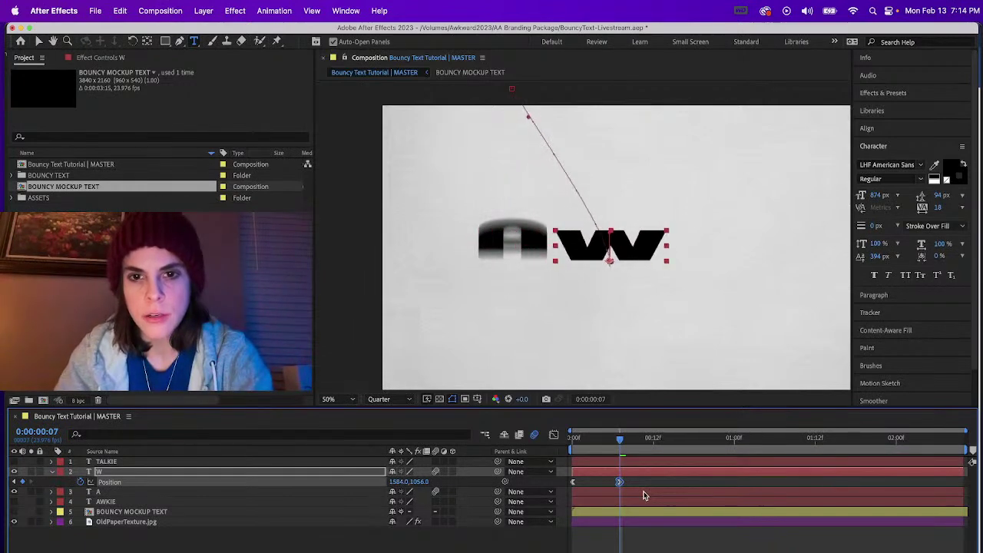
{"action": "key", "text": "Left"}
{"action": "key", "text": "Left"}
{"action": "key", "text": "Left"}
{"action": "key", "text": "Left"}
{"action": "key", "text": "Left"}
{"action": "key", "text": "Left"}
{"action": "key", "text": "Left"}
{"action": "key", "text": "Left"}
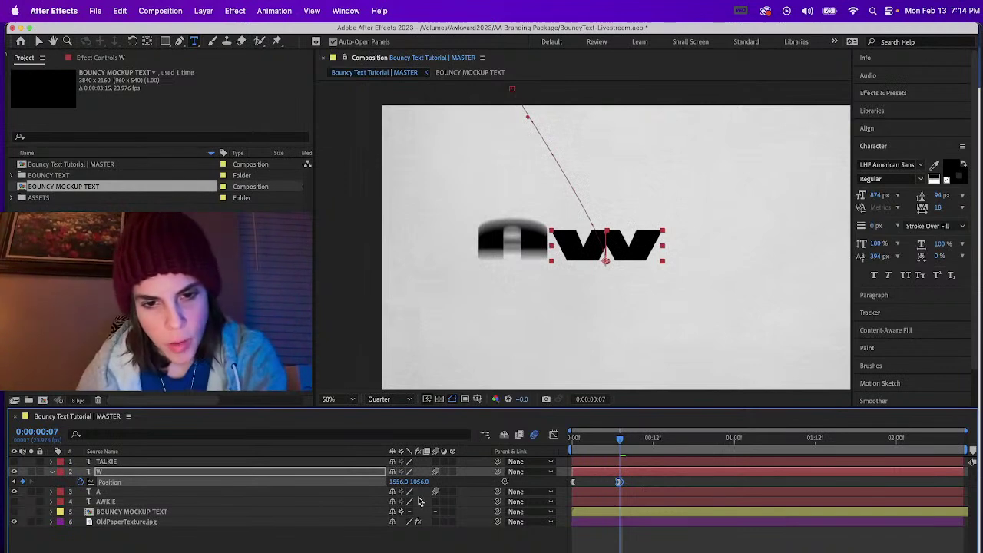
Step: Set the W layer's Position at frame 0 to 1556, -118 and preview the two-letter bounce
{"action": "left_click", "coordinate": [574, 441]}
{"action": "left_click", "coordinate": [396, 482]}
{"action": "type", "text": "1556,-118"}
{"action": "key", "text": "Return"}
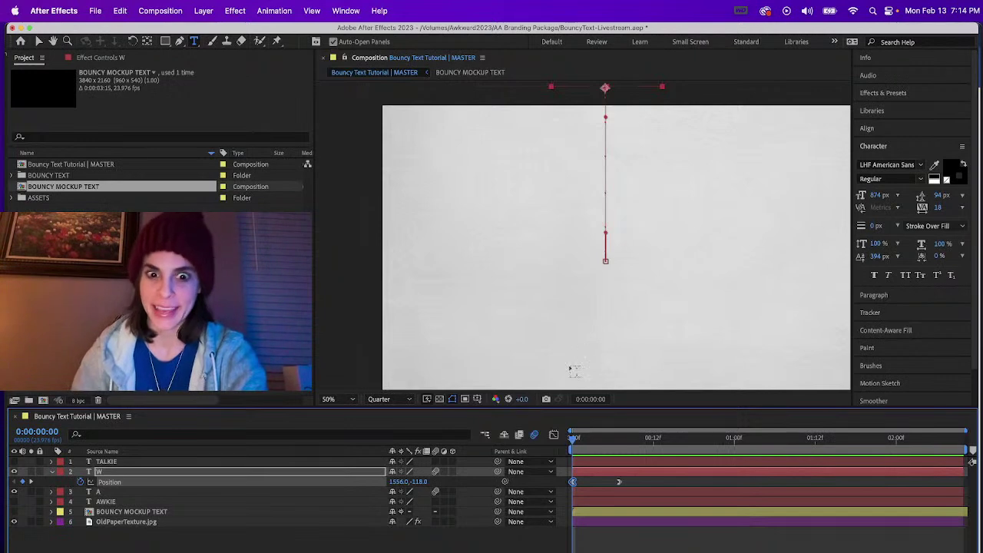
{"action": "key", "text": "space"}
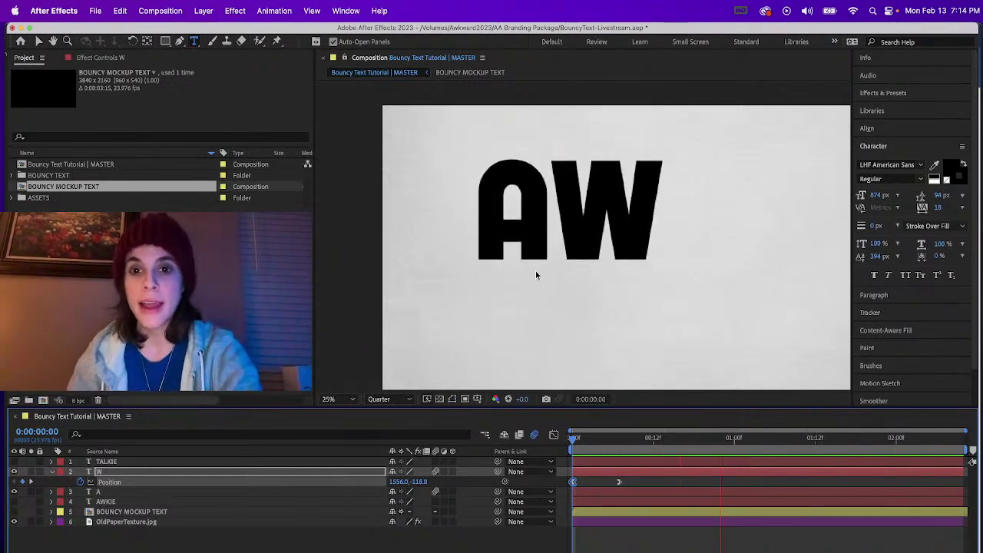
{"action": "key", "text": "comma"}
{"action": "key", "text": "space"}
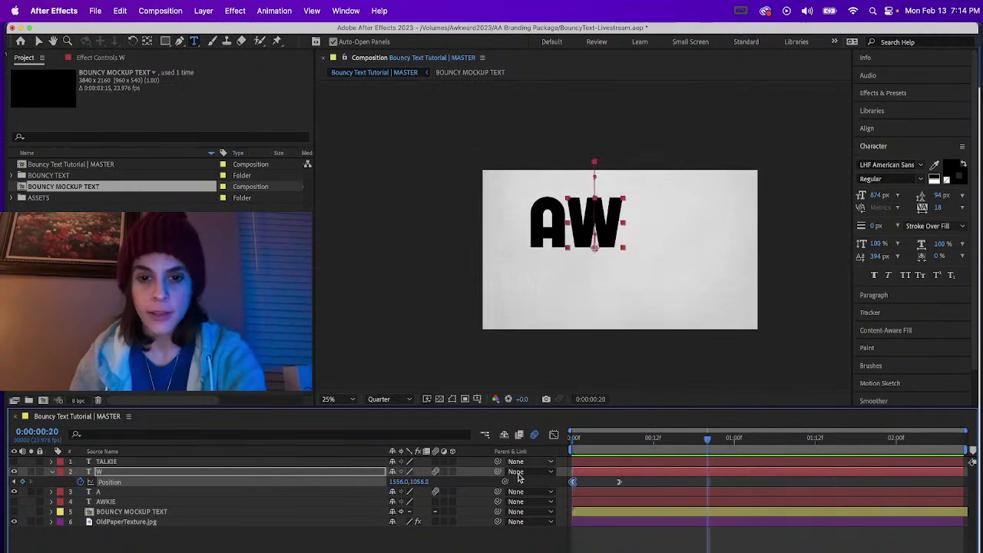
Step: Collapse the W layer, duplicate it and change the duplicate's text to K
{"action": "left_click", "coordinate": [51, 471]}
{"action": "key", "text": "ctrl+d"}
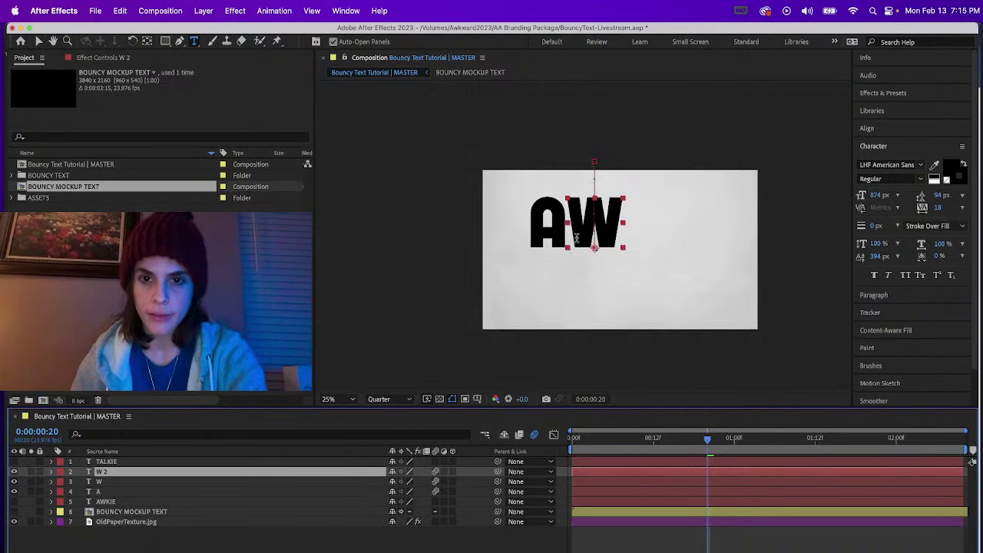
{"action": "left_click_drag", "start_coordinate": [576, 239], "coordinate": [614, 239]}
{"action": "type", "text": "K"}
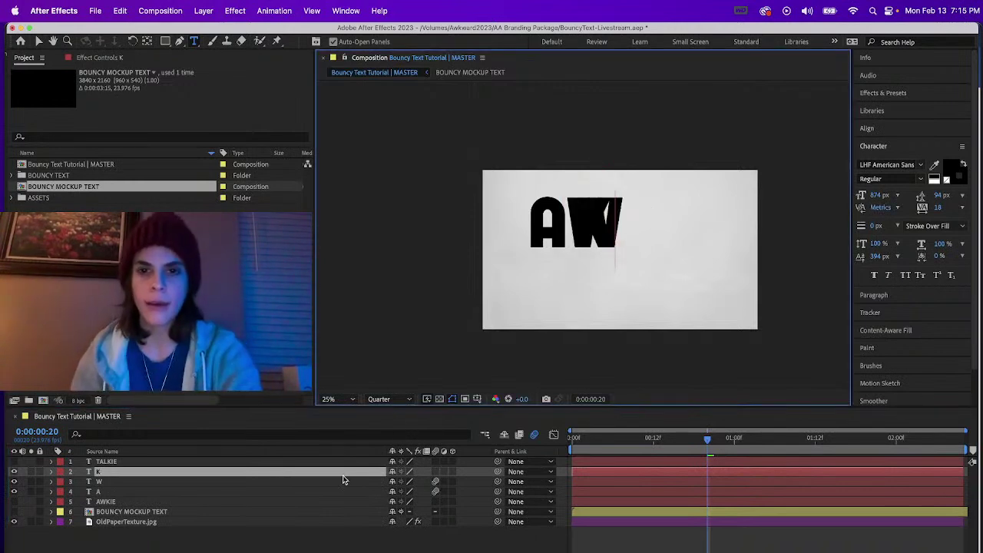
Step: At frame 7, move the K horizontally to sit just beside the W, at Position 2212, 1056
{"action": "left_click", "coordinate": [202, 488]}
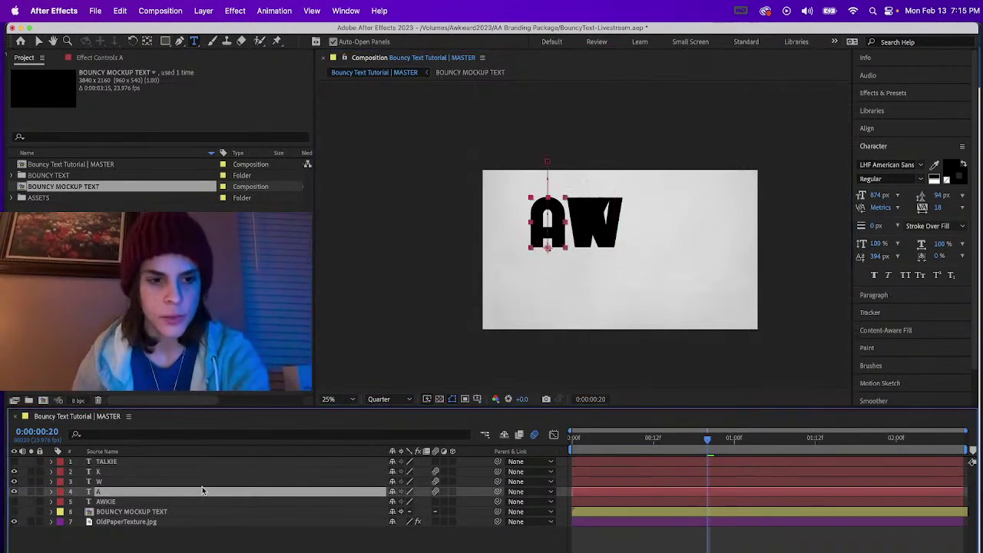
{"action": "left_click", "coordinate": [195, 474]}
{"action": "key", "text": "p"}
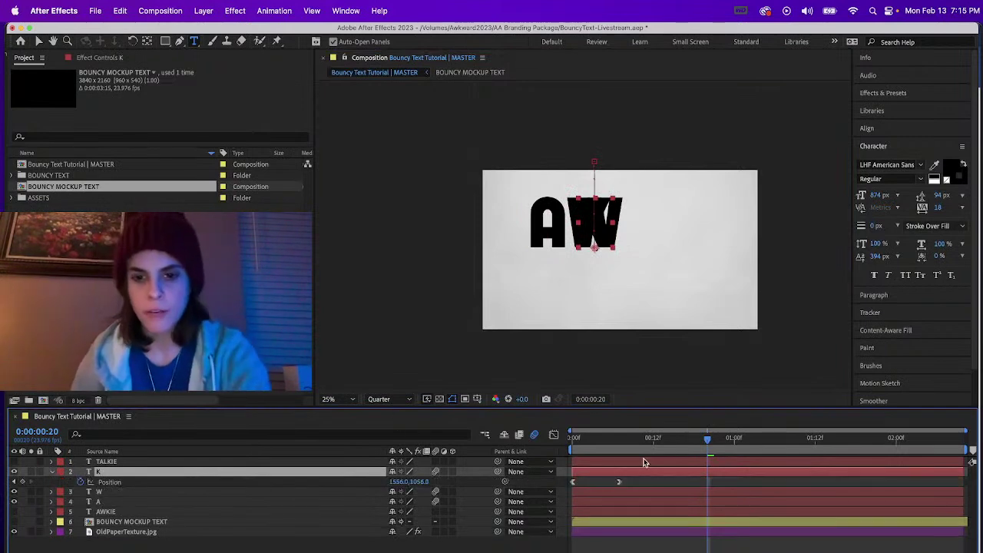
{"action": "left_click_drag", "start_coordinate": [627, 446], "coordinate": [619, 446]}
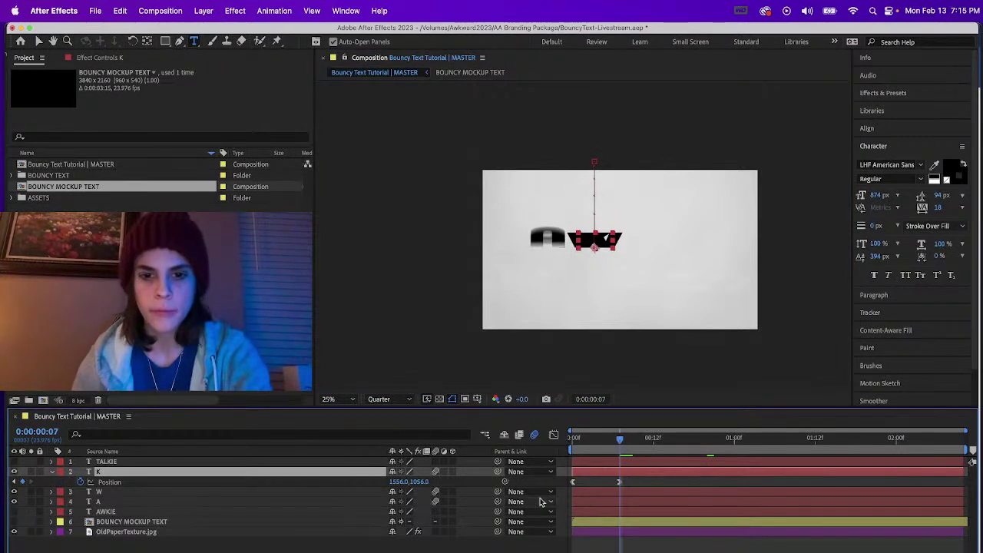
{"action": "key", "text": "shift+Right"}
{"action": "key", "text": "shift+Right"}
{"action": "key", "text": "shift+Right"}
{"action": "key", "text": "shift+Right"}
{"action": "key", "text": "shift+Right"}
{"action": "key", "text": "shift+Right"}
{"action": "key", "text": "shift+Right"}
{"action": "key", "text": "shift+Right"}
{"action": "key", "text": "shift+Right"}
{"action": "key", "text": "shift+Right"}
{"action": "key", "text": "shift+Right"}
{"action": "key", "text": "shift+Right"}
{"action": "key", "text": "shift+Right"}
{"action": "key", "text": "shift+Right"}
{"action": "key", "text": "shift+Right"}
{"action": "key", "text": "shift+Right"}
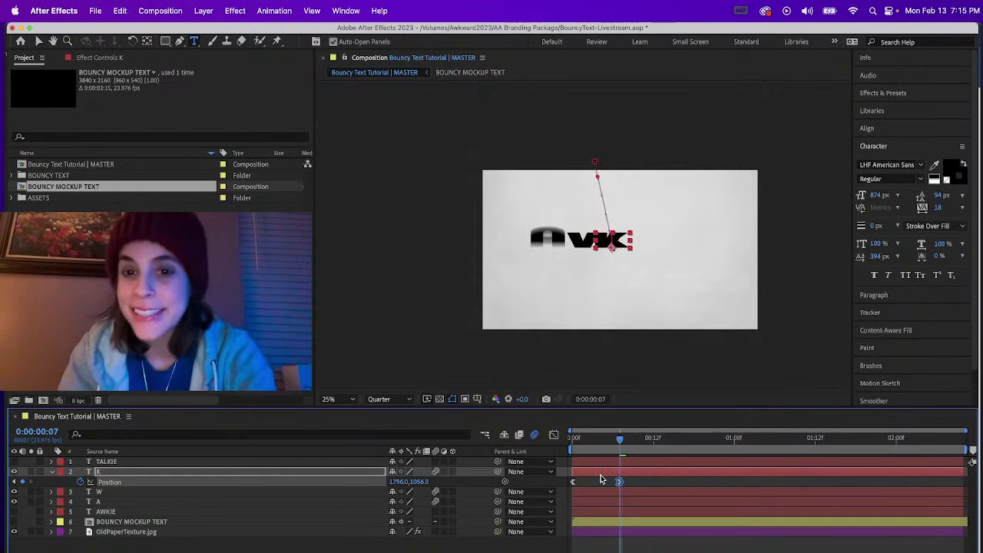
{"action": "key", "text": "Right"}
{"action": "key", "text": "Right"}
{"action": "key", "text": "Right"}
{"action": "key", "text": "Right"}
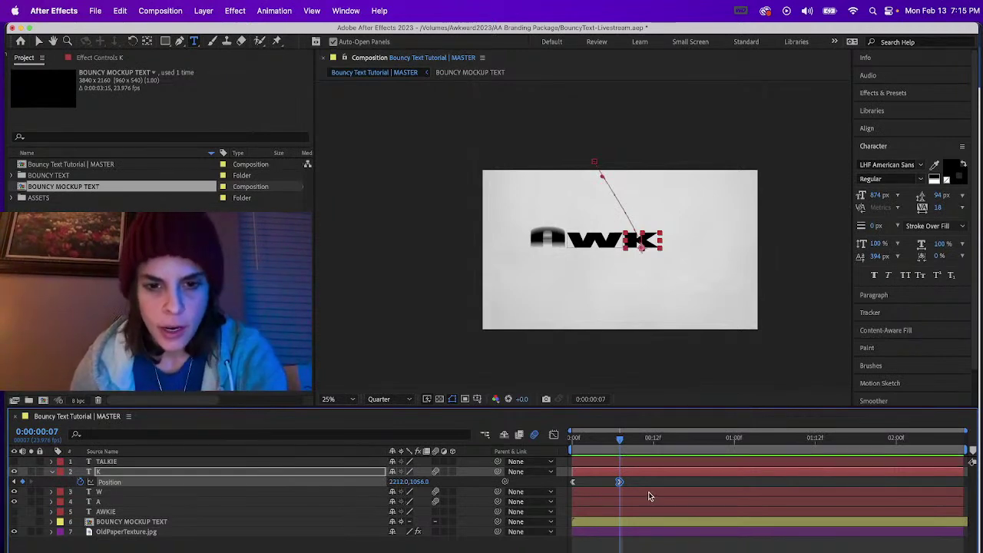
Step: Set the K layer's horizontal Position at frame 0 to 2212 so it drops straight down
{"action": "left_click", "coordinate": [574, 440]}
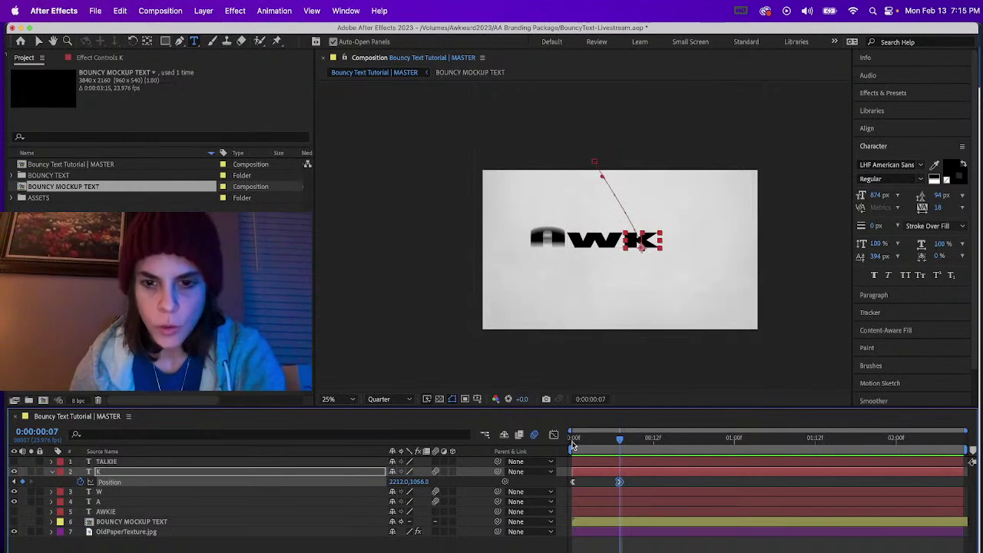
{"action": "left_click", "coordinate": [395, 481]}
{"action": "type", "text": "2212"}
{"action": "key", "text": "Return"}
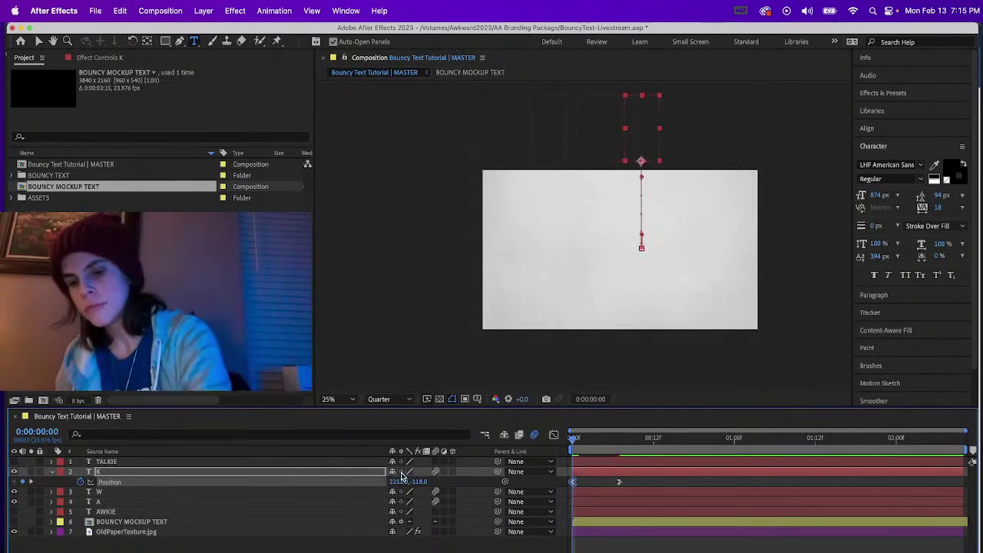
Step: Collapse the K layer's properties and preview the AWK letters bouncing in
{"action": "left_click", "coordinate": [595, 484]}
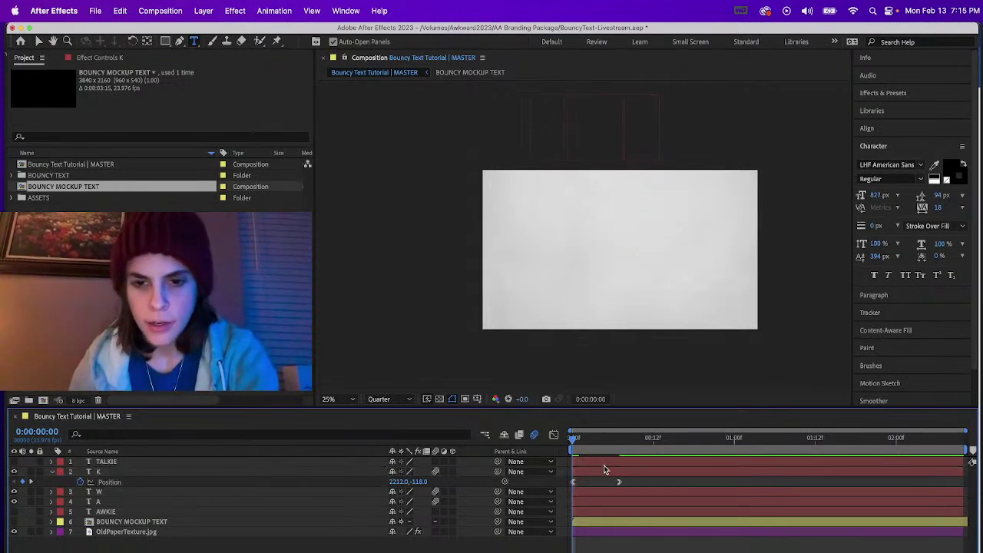
{"action": "left_click", "coordinate": [585, 469]}
{"action": "left_click", "coordinate": [50, 474]}
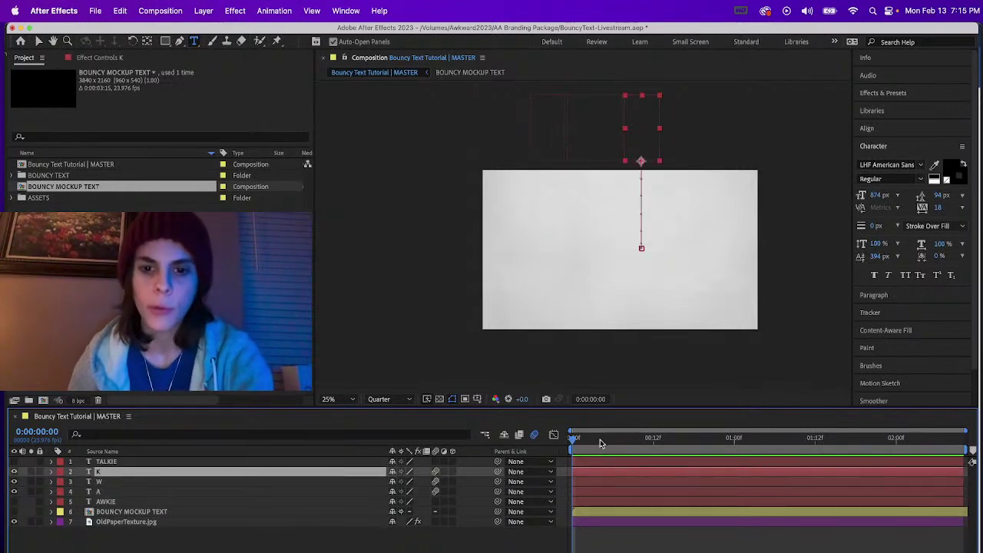
{"action": "key", "text": "space"}
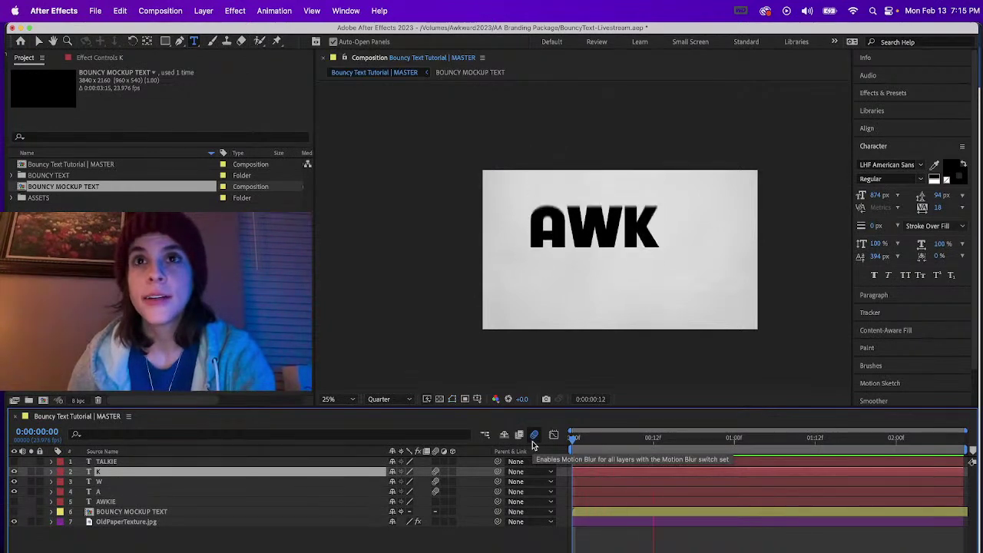
{"action": "key", "text": "space"}
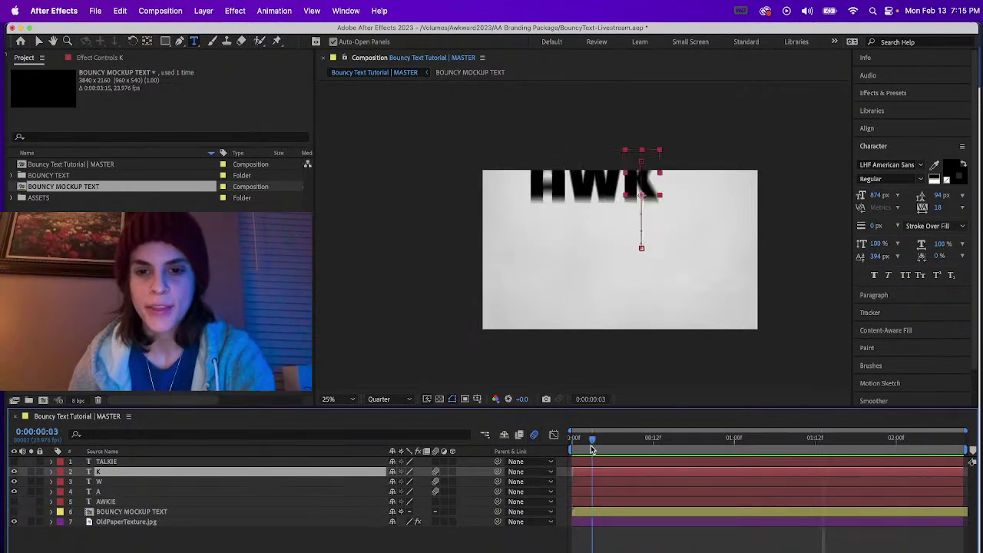
Step: Duplicate the K layer and change the duplicate's text to I
{"action": "key", "text": "Home"}
{"action": "left_click", "coordinate": [110, 481]}
{"action": "left_click", "coordinate": [110, 474]}
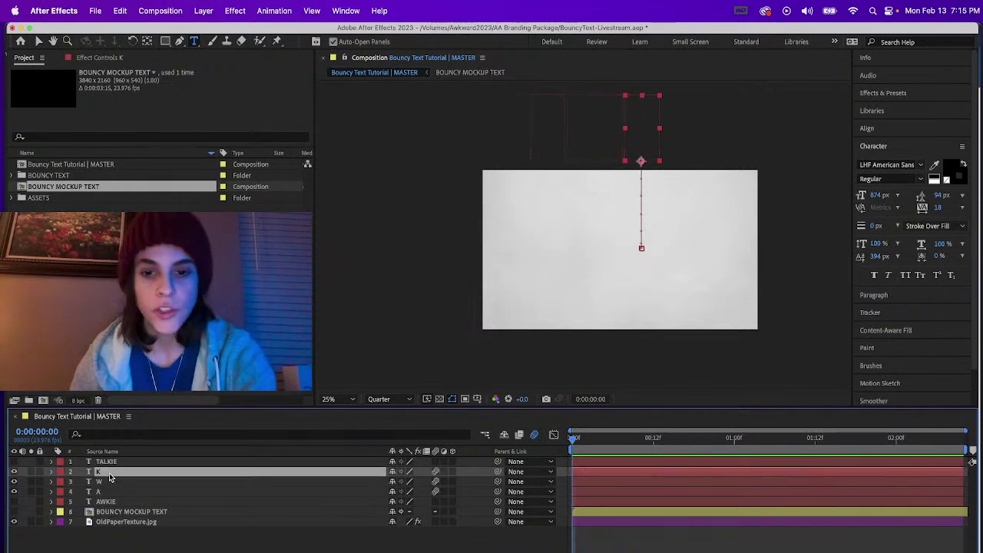
{"action": "key", "text": "ctrl+d"}
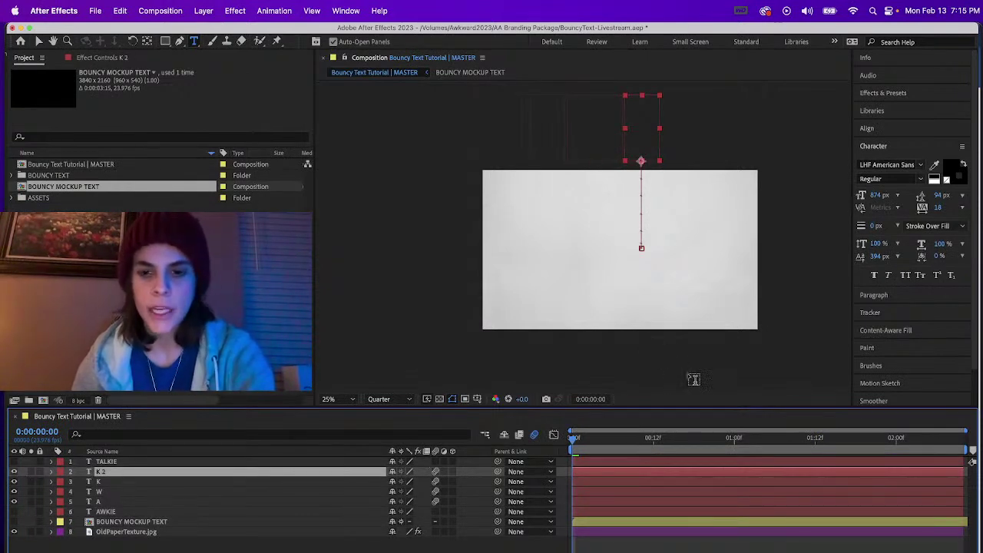
{"action": "left_click", "coordinate": [722, 447]}
{"action": "double_click", "coordinate": [656, 227]}
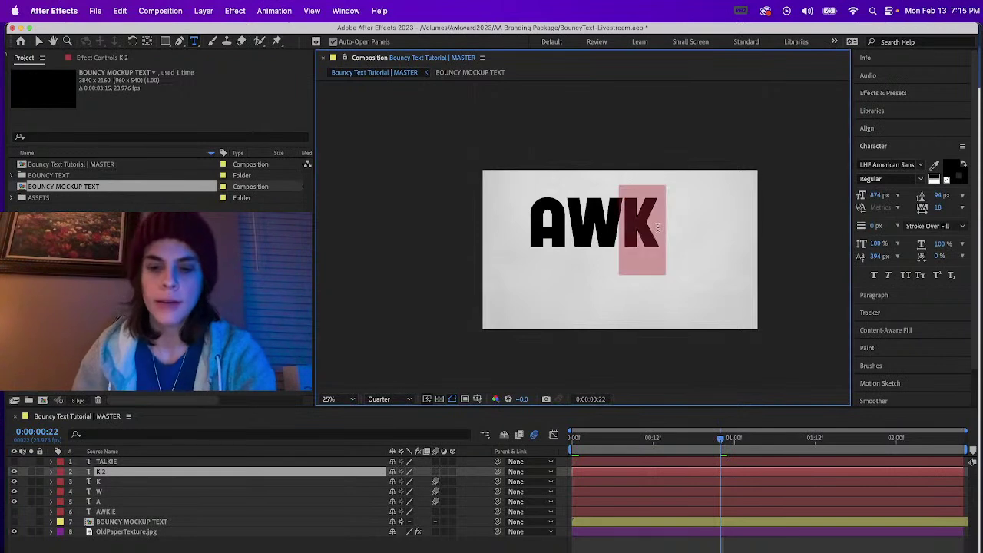
{"action": "type", "text": "I"}
Step: At frame 7, move the I horizontally to sit just beside the K, at Position 2556, 1056
{"action": "left_click", "coordinate": [116, 472]}
{"action": "key", "text": "p"}
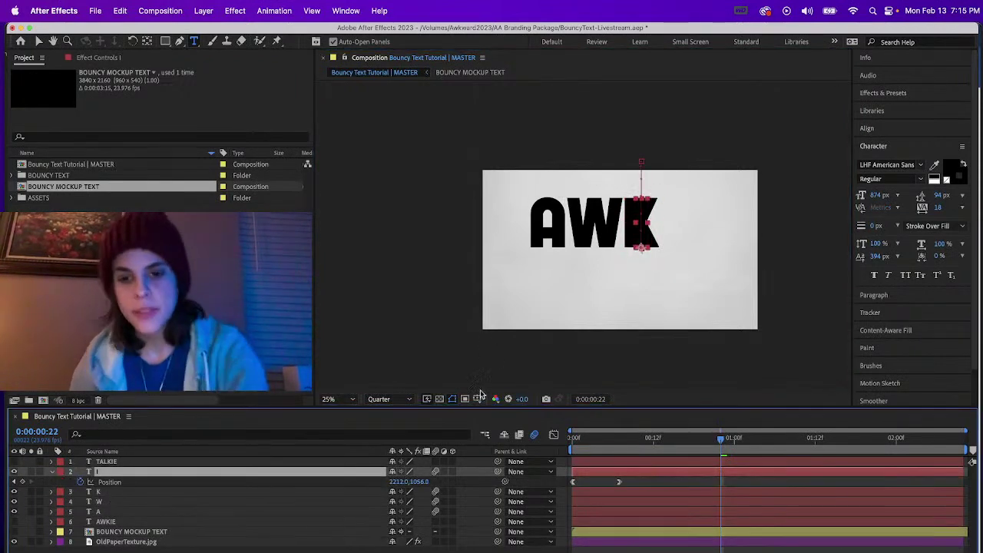
{"action": "left_click", "coordinate": [621, 444]}
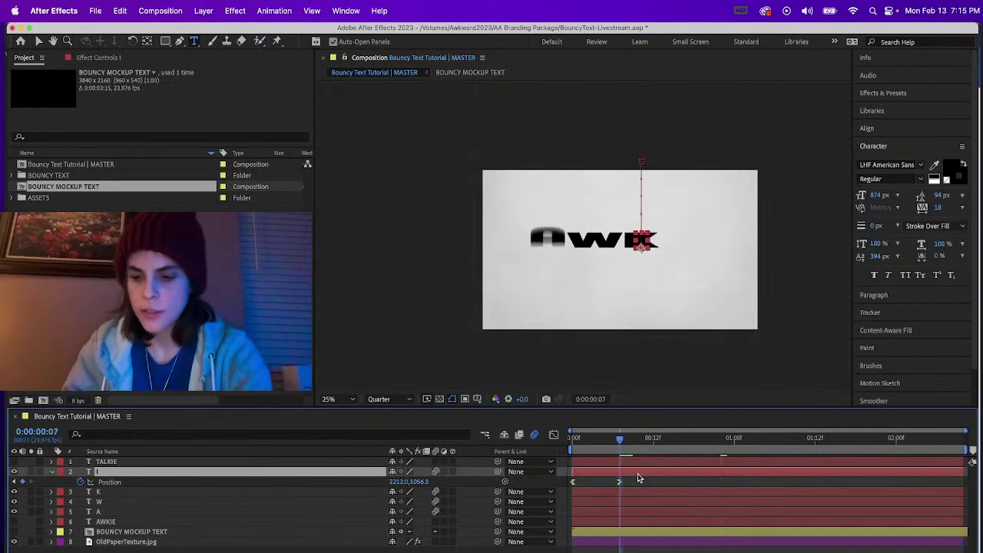
{"action": "key", "text": "shift+Right"}
{"action": "key", "text": "shift+Right"}
{"action": "key", "text": "shift+Right"}
{"action": "key", "text": "shift+Right"}
{"action": "key", "text": "shift+Right"}
{"action": "key", "text": "shift+Right"}
{"action": "key", "text": "shift+Right"}
{"action": "key", "text": "shift+Right"}
{"action": "key", "text": "Right"}
{"action": "key", "text": "Right"}
{"action": "key", "text": "Right"}
{"action": "key", "text": "Right"}
{"action": "key", "text": "Right"}
{"action": "key", "text": "Right"}
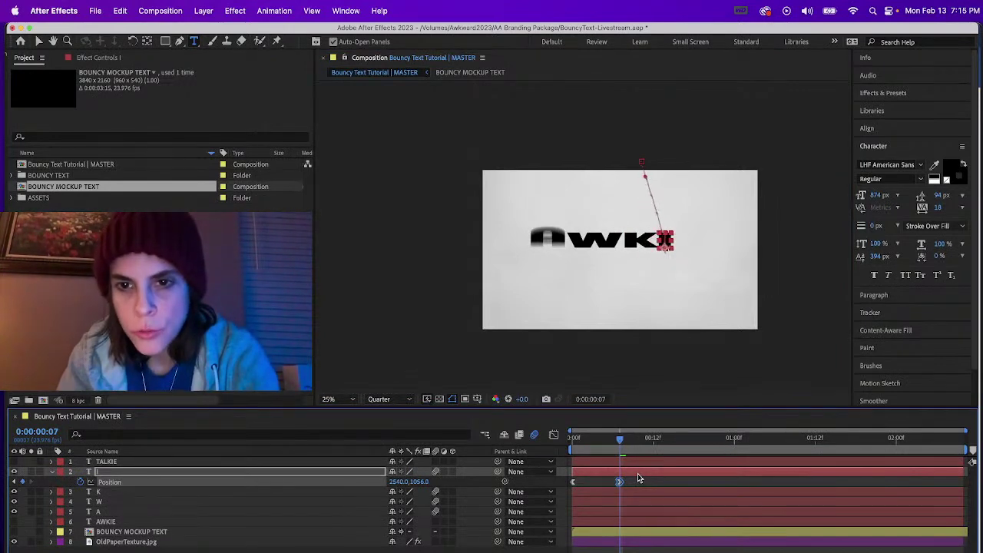
Step: Set the I layer's horizontal Position at frame 0 to 2556 and preview the AWKI bounce
{"action": "left_click", "coordinate": [572, 441]}
{"action": "left_click", "coordinate": [396, 482]}
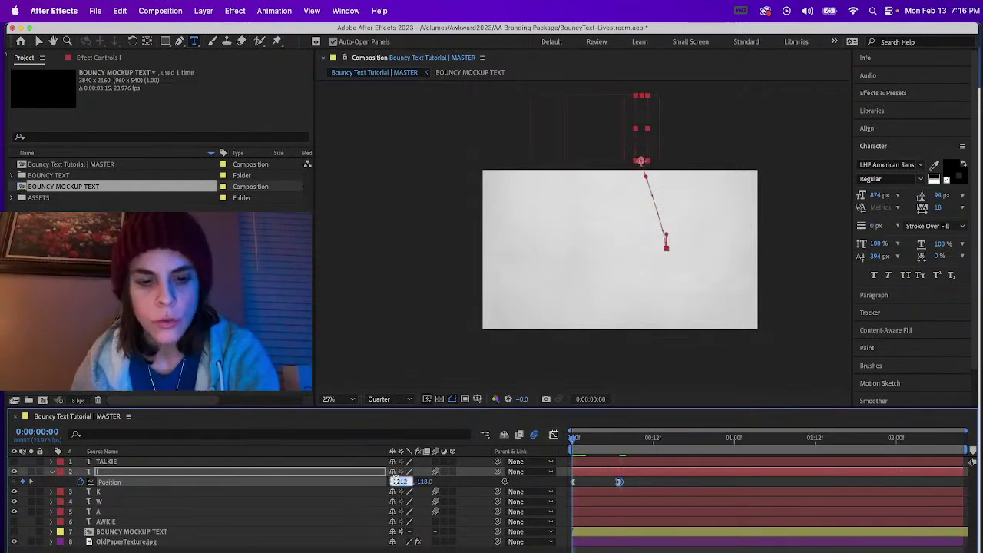
{"action": "type", "text": "2556"}
{"action": "key", "text": "Return"}
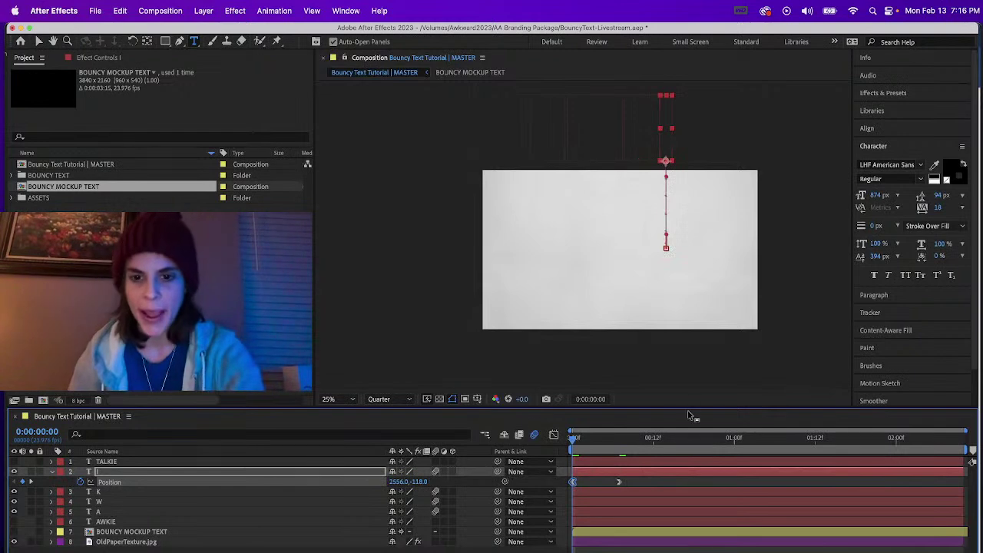
{"action": "key", "text": "space"}
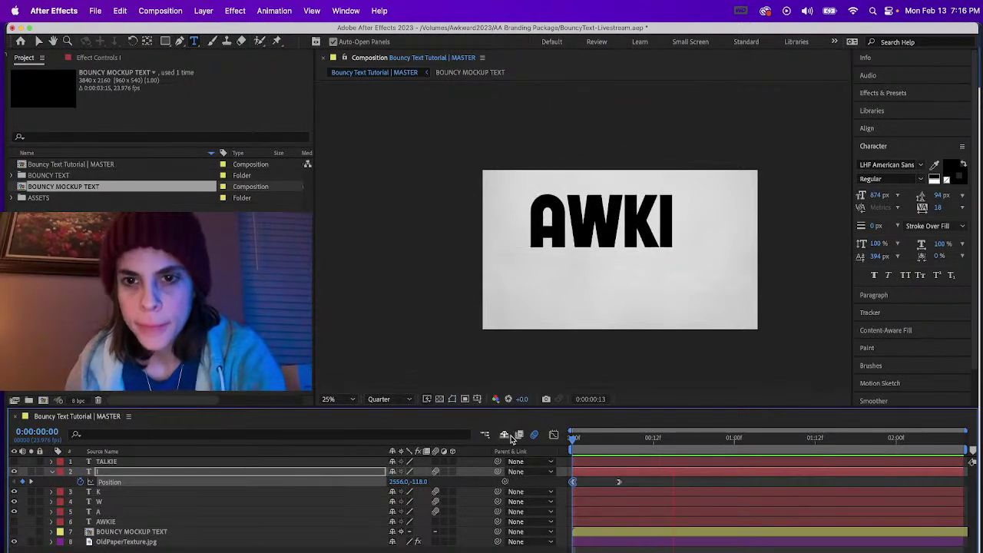
Step: Collapse the I layer's properties and duplicate the layer
{"action": "left_click", "coordinate": [96, 473]}
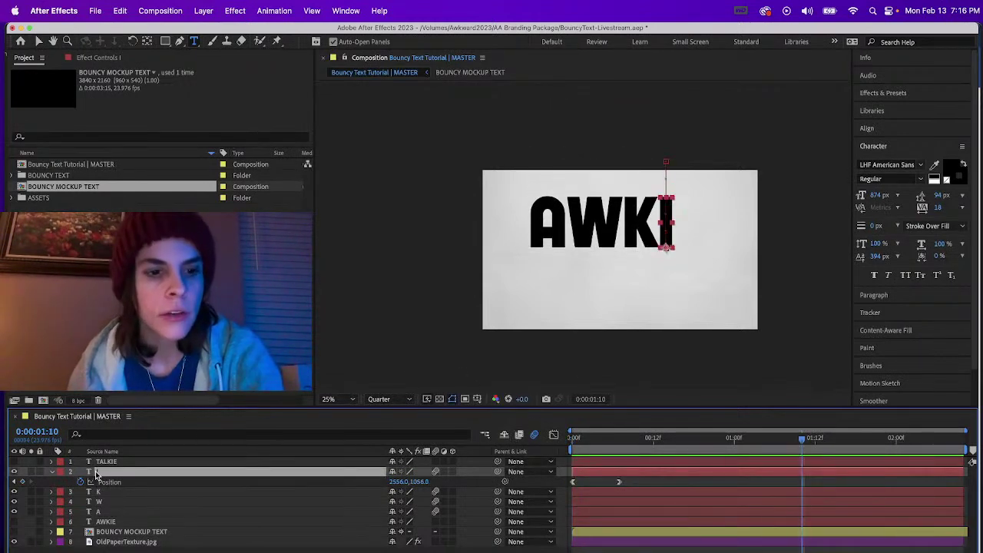
{"action": "left_click", "coordinate": [56, 473]}
{"action": "left_click", "coordinate": [116, 461]}
{"action": "left_click", "coordinate": [112, 471]}
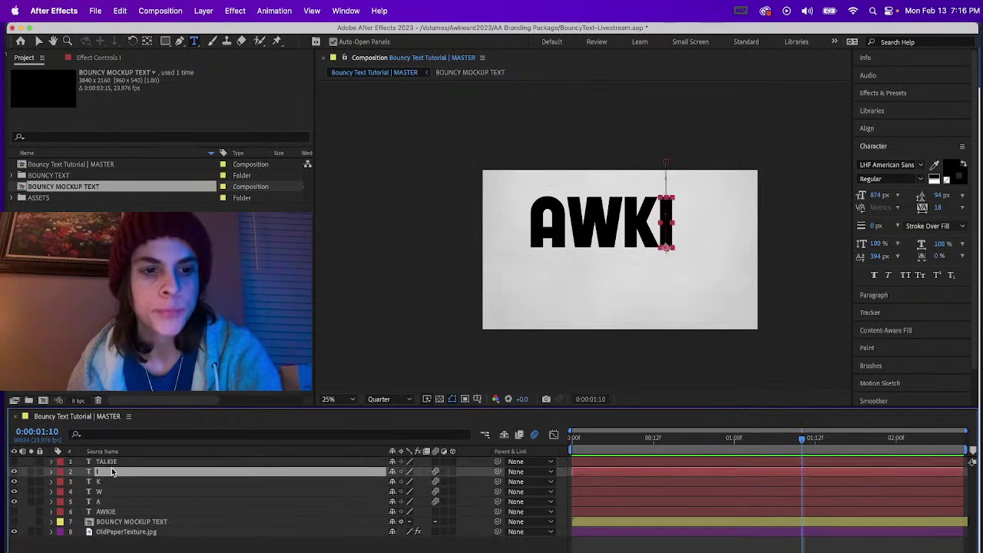
{"action": "key", "text": "ctrl+d"}
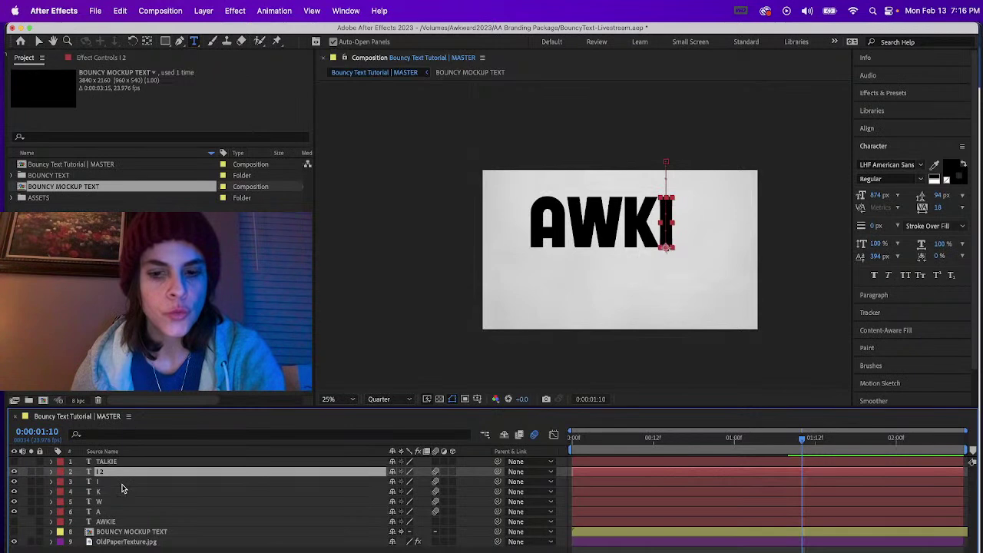
Step: Show the duplicated I layer's Position and, at frame 7, move it horizontally beside the first I, to 2804, 1056
{"action": "key", "text": "p"}
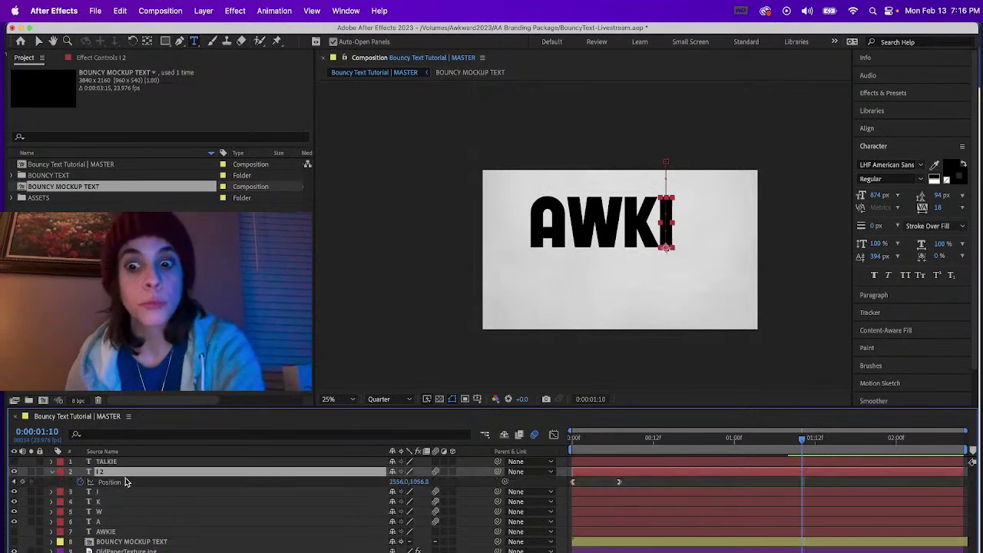
{"action": "left_click", "coordinate": [619, 443]}
{"action": "key", "text": "shift+Right"}
{"action": "key", "text": "shift+Right"}
{"action": "key", "text": "shift+Right"}
{"action": "key", "text": "shift+Right"}
{"action": "key", "text": "shift+Right"}
{"action": "key", "text": "shift+Right"}
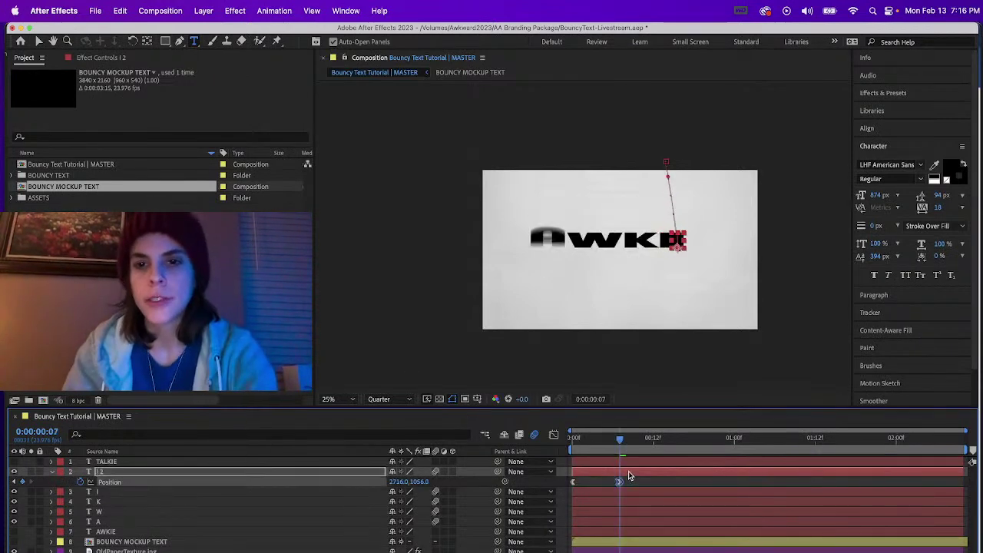
{"action": "key", "text": "Right"}
{"action": "key", "text": "Right"}
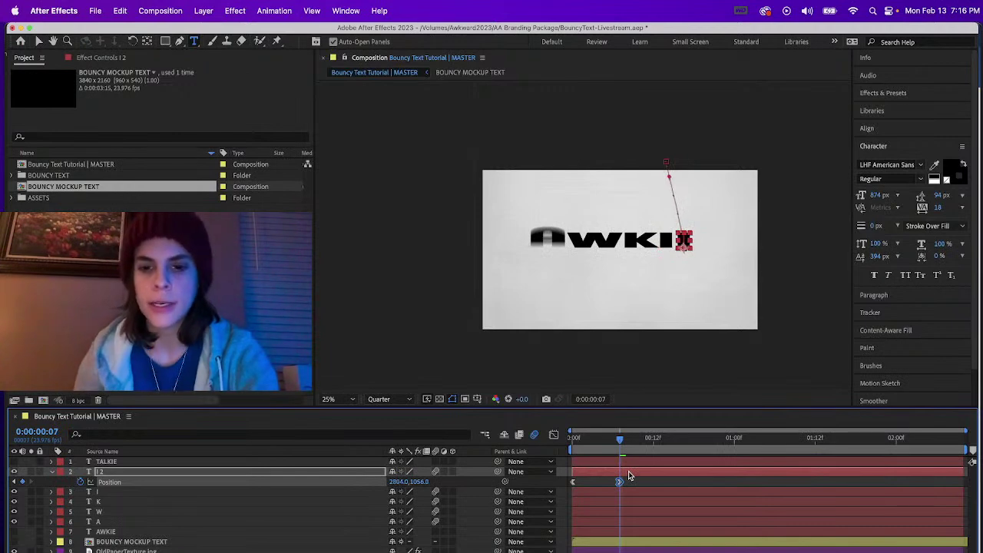
Step: Set the duplicated I layer's horizontal Position at frame 0 to 2804 and preview the animation
{"action": "left_click", "coordinate": [585, 444]}
{"action": "left_click_drag", "start_coordinate": [585, 444], "coordinate": [573, 444]}
{"action": "left_click", "coordinate": [400, 481]}
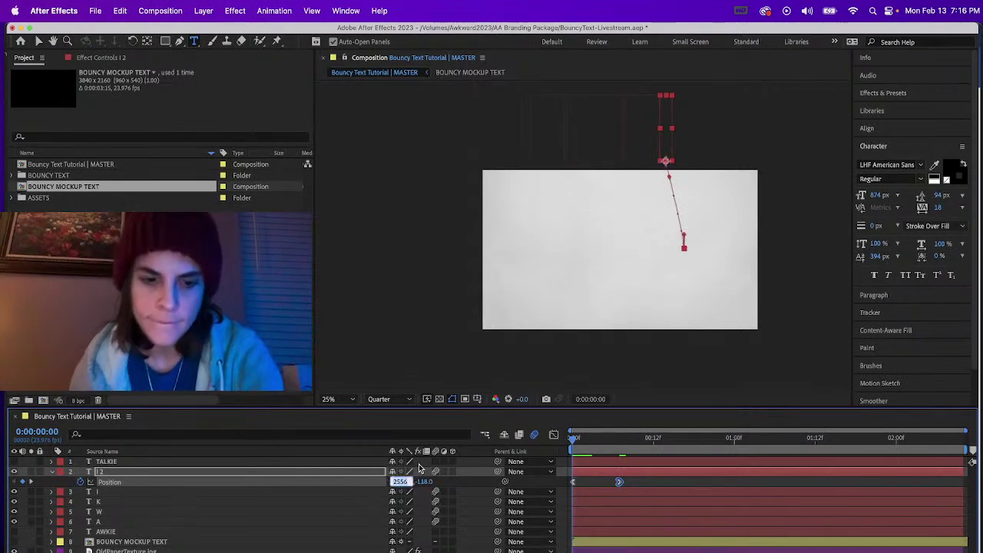
{"action": "type", "text": "2804"}
{"action": "key", "text": "Return"}
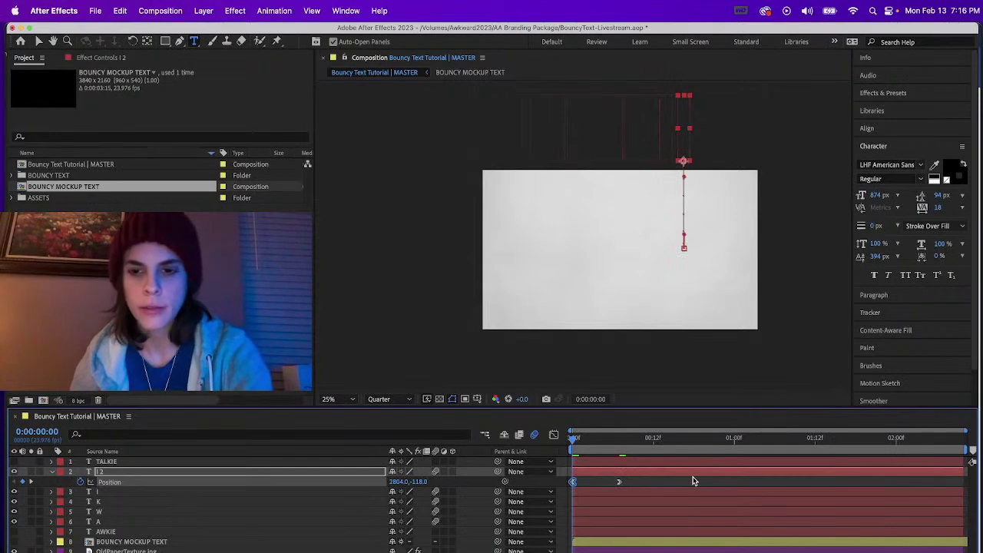
{"action": "key", "text": "space"}
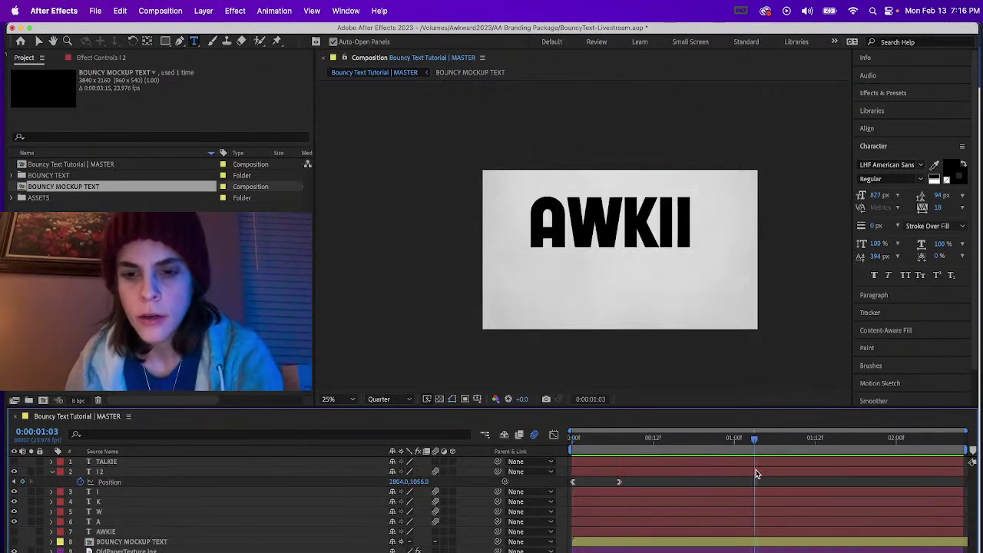
Step: Change the text of the duplicated I layer to E
{"action": "left_click", "coordinate": [768, 472]}
{"action": "double_click", "coordinate": [682, 223]}
{"action": "type", "text": "E"}
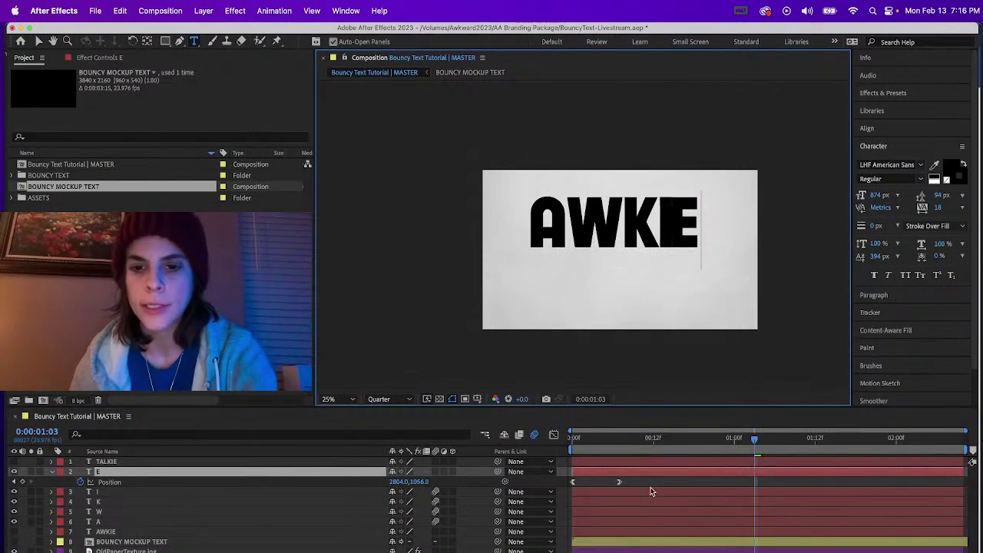
Step: At frame 13, nudge the E horizontally beside the I to Position 2892, 1056, and delete the extra Position keyframe
{"action": "left_click", "coordinate": [620, 438]}
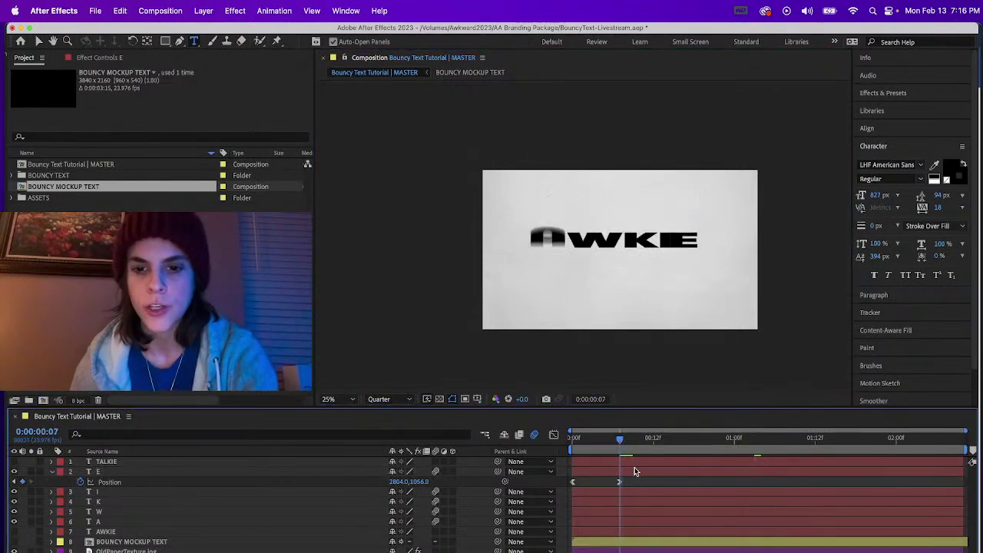
{"action": "left_click", "coordinate": [659, 438]}
{"action": "left_click", "coordinate": [687, 471]}
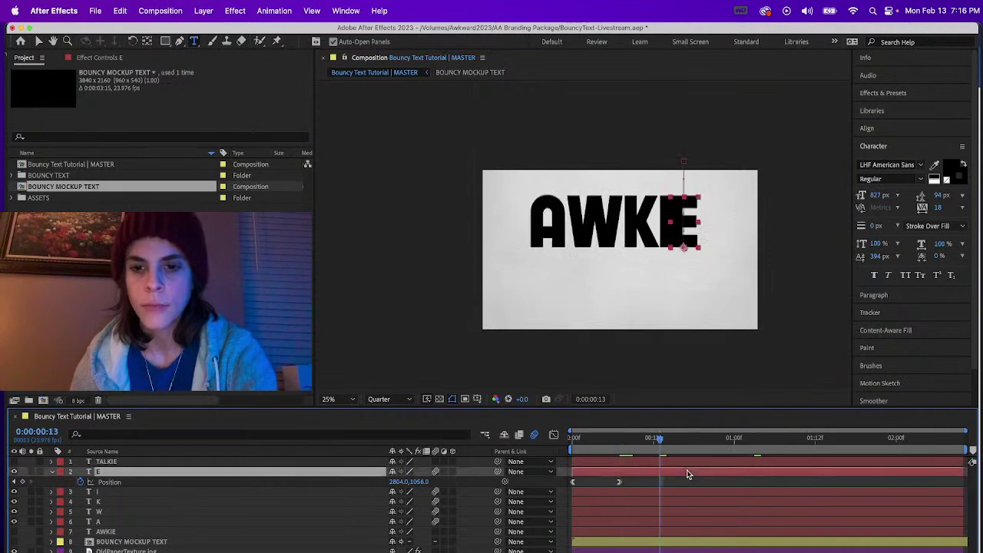
{"action": "key", "text": "shift+Right"}
{"action": "key", "text": "shift+Right"}
{"action": "key", "text": "shift+Right"}
{"action": "key", "text": "shift+Right"}
{"action": "key", "text": "shift+Right"}
{"action": "key", "text": "shift+Right"}
{"action": "key", "text": "shift+Right"}
{"action": "key", "text": "shift+Right"}
{"action": "key", "text": "shift+Right"}
{"action": "key", "text": "shift+Right"}
{"action": "key", "text": "shift+Right"}
{"action": "key", "text": "shift+Right"}
{"action": "key", "text": "shift+Right"}
{"action": "key", "text": "shift+Right"}
{"action": "key", "text": "shift+Right"}
{"action": "key", "text": "shift+Right"}
{"action": "key", "text": "shift+Left"}
{"action": "key", "text": "shift+Left"}
{"action": "key", "text": "shift+Left"}
{"action": "key", "text": "shift+Left"}
{"action": "key", "text": "shift+Left"}
{"action": "key", "text": "Left"}
{"action": "key", "text": "Left"}
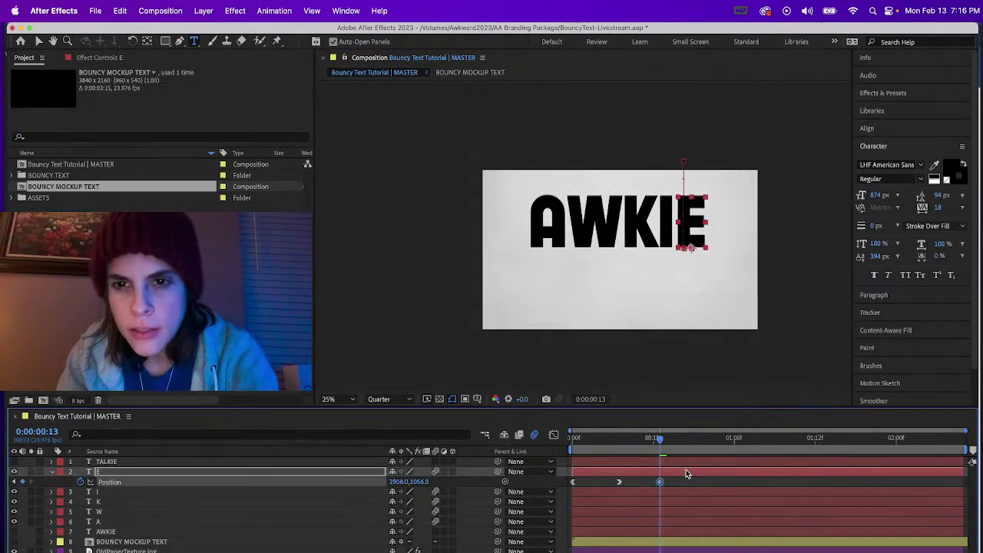
{"action": "key", "text": "Left"}
{"action": "key", "text": "Left"}
{"action": "key", "text": "Left"}
{"action": "key", "text": "Left"}
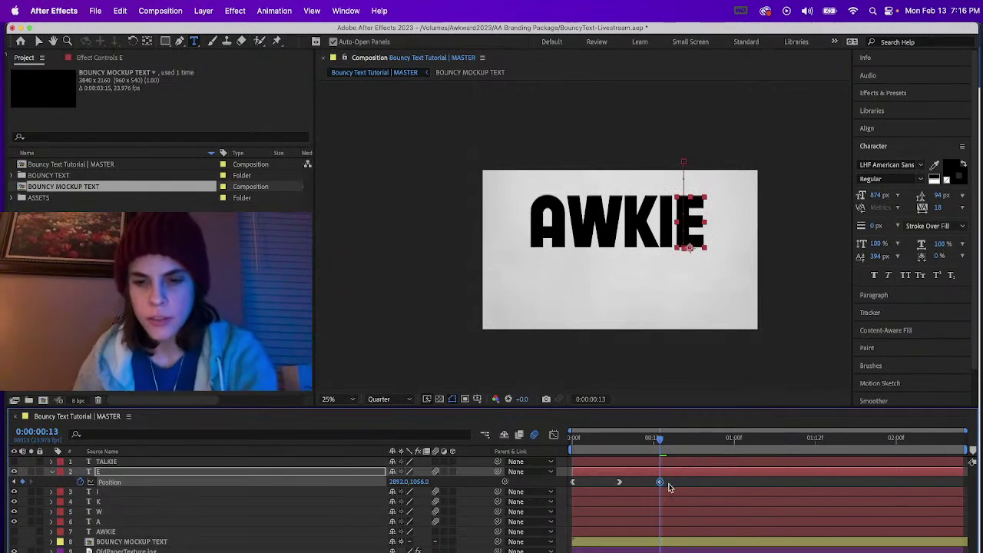
{"action": "key", "text": "Delete"}
Step: Set the E layer's horizontal Position at frame 7 to 2892 and apply Easy Ease In to that keyframe
{"action": "left_click", "coordinate": [619, 450]}
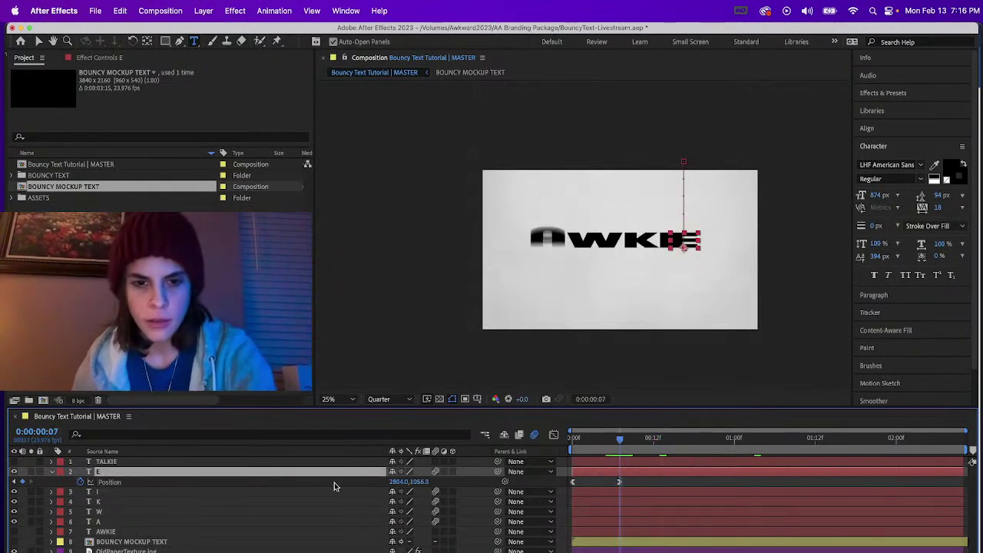
{"action": "left_click", "coordinate": [399, 481]}
{"action": "type", "text": "2892"}
{"action": "key", "text": "Return"}
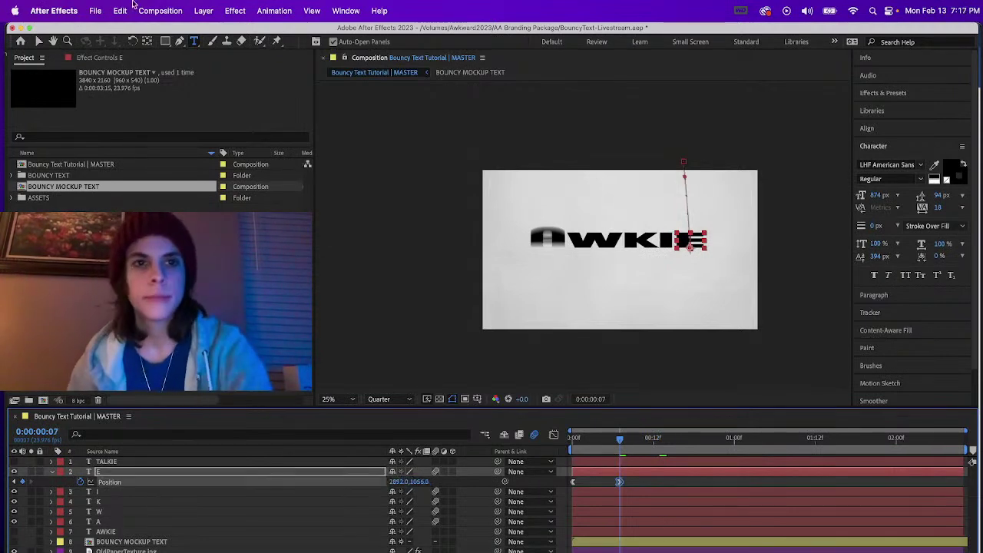
{"action": "left_click", "coordinate": [280, 10]}
{"action": "mouse_move", "coordinate": [364, 142]}
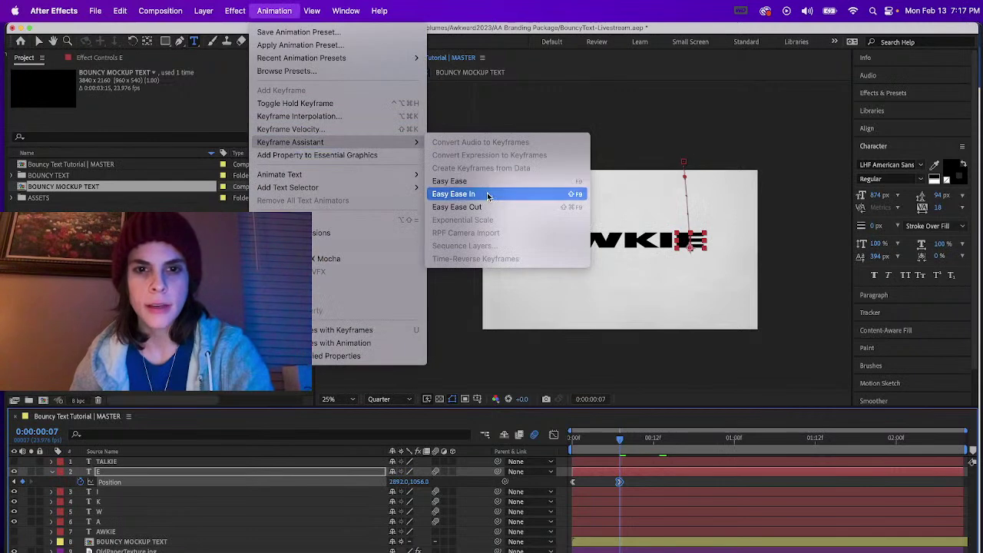
{"action": "left_click", "coordinate": [487, 196]}
Step: Set the E layer's horizontal Position at frame 0 to 2892 and preview the AWKIE bounce
{"action": "left_click", "coordinate": [576, 439]}
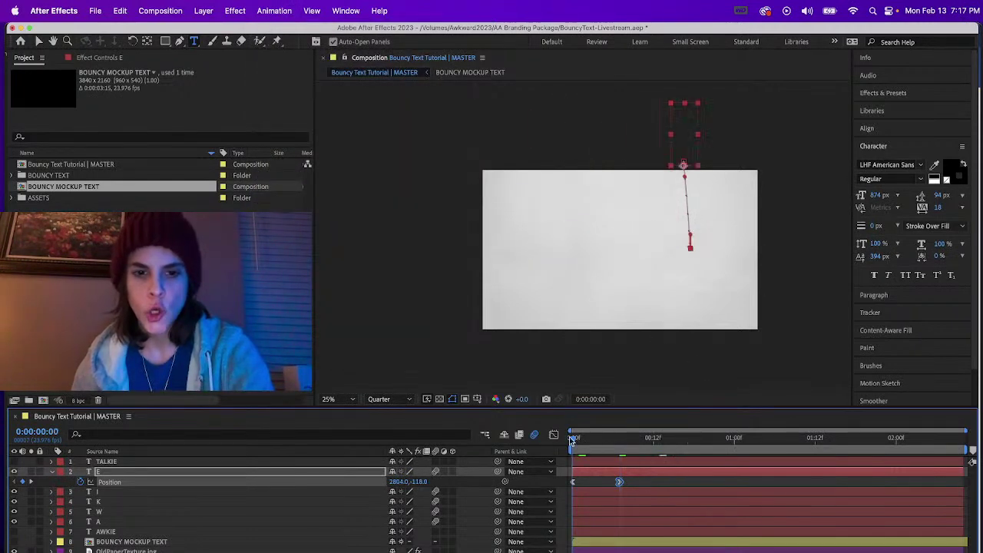
{"action": "left_click", "coordinate": [395, 480]}
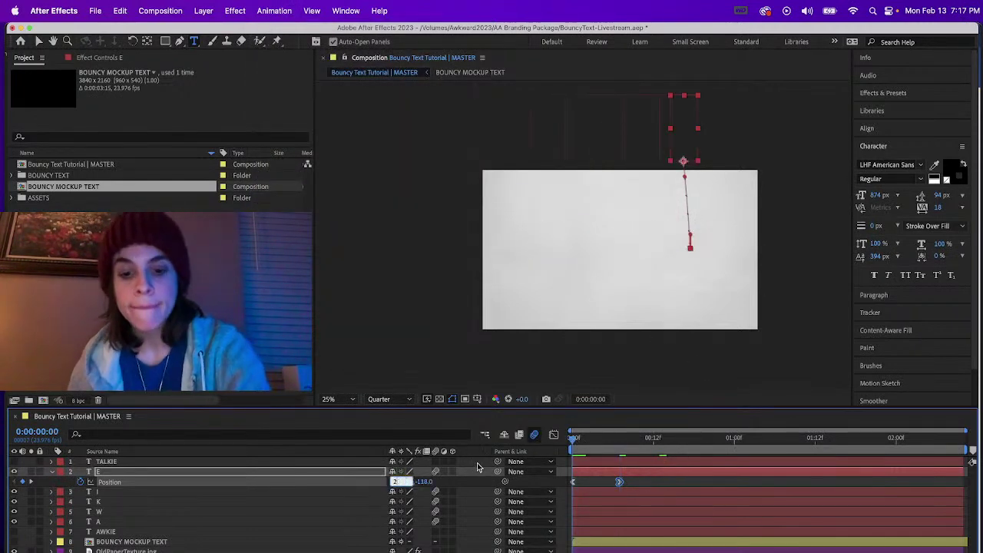
{"action": "type", "text": "2892"}
{"action": "key", "text": "Return"}
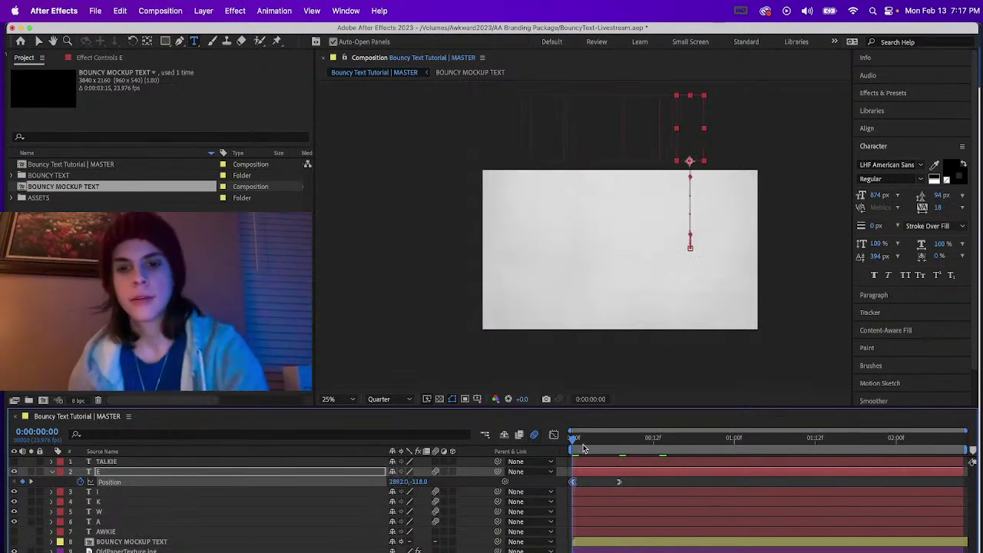
{"action": "left_click", "coordinate": [592, 551]}
{"action": "key", "text": "space"}
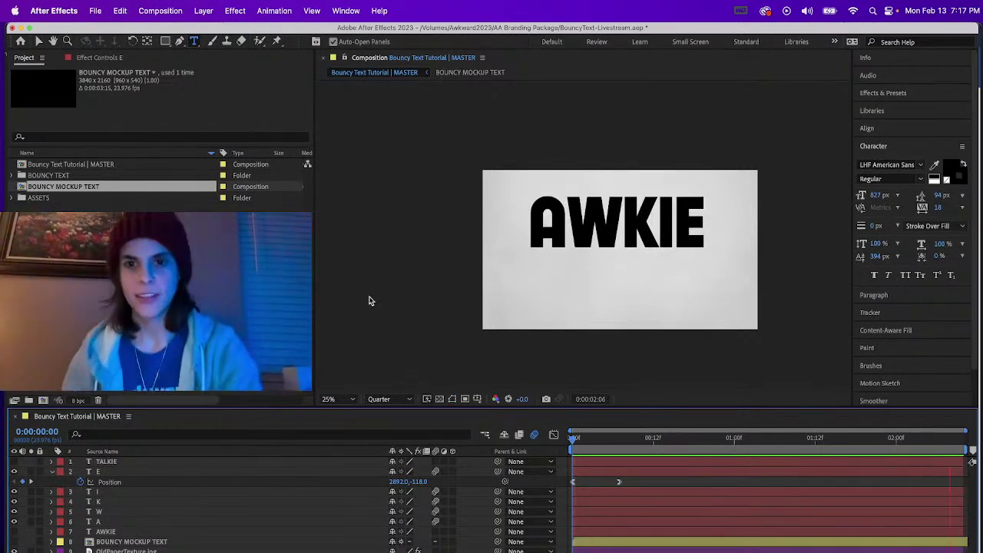
{"action": "key", "text": "space"}
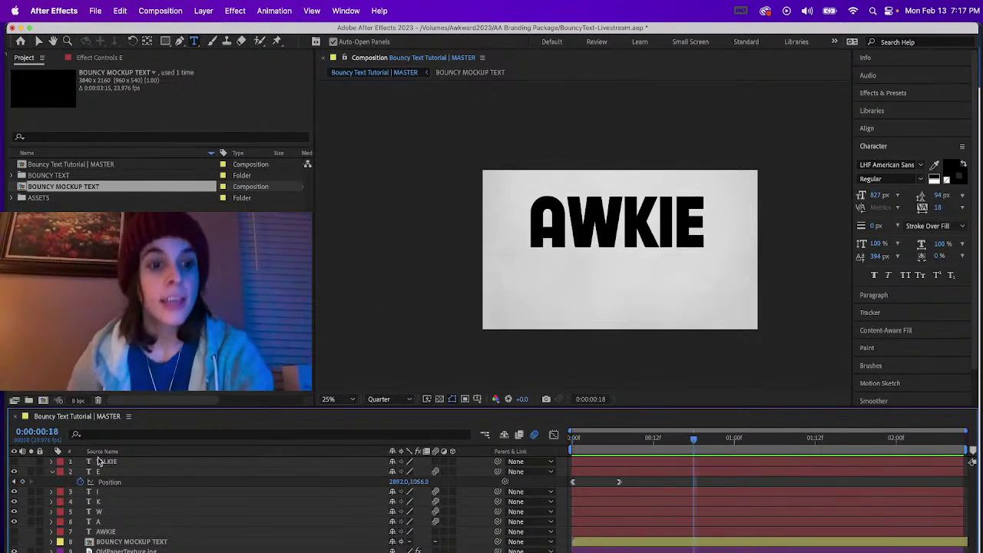
Step: Collapse the E layer's properties and replay the simultaneous drop of all AWKIE letters
{"action": "left_click", "coordinate": [51, 474]}
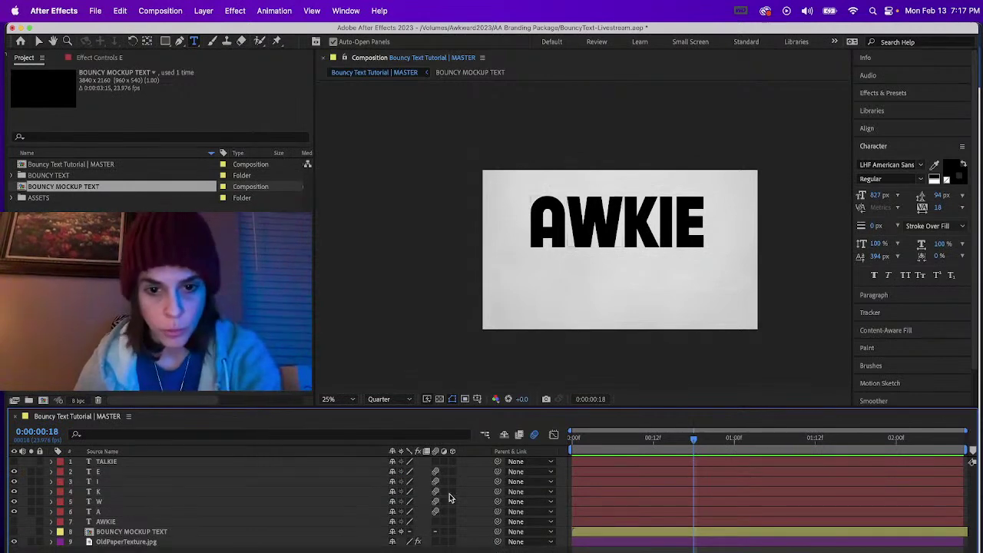
{"action": "left_click_drag", "start_coordinate": [604, 443], "coordinate": [578, 444]}
{"action": "key", "text": "space"}
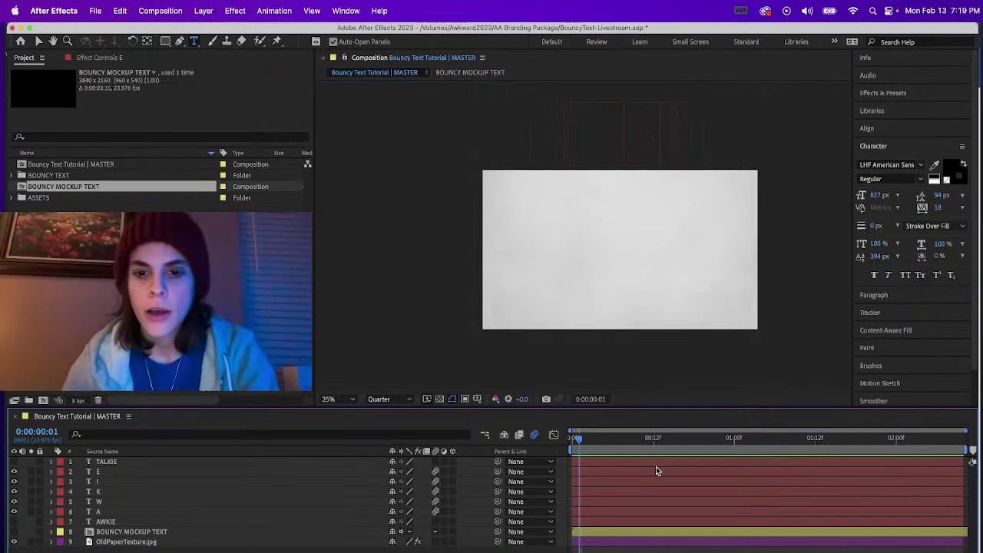
{"action": "left_click", "coordinate": [642, 440]}
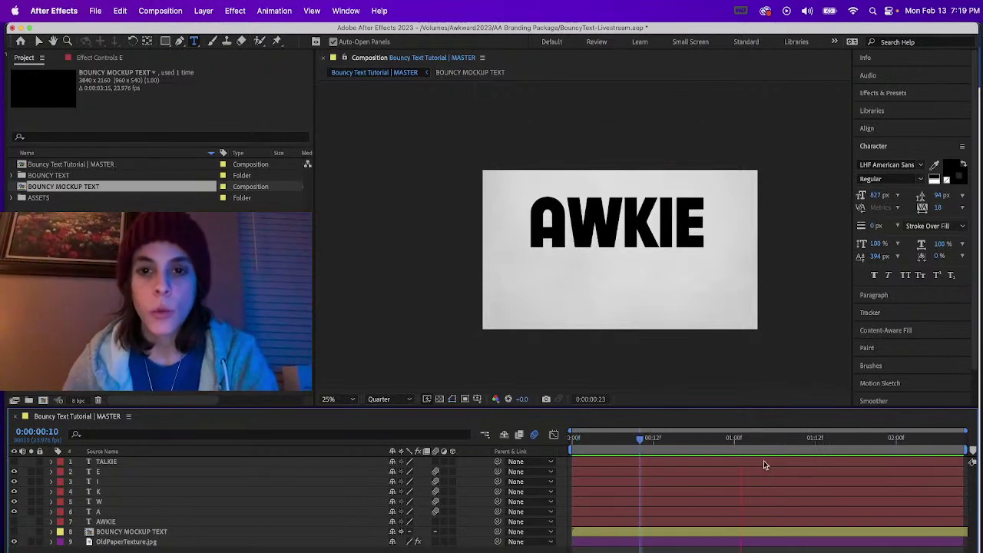
{"action": "left_click", "coordinate": [861, 439]}
Step: Shift the W, K, I and E layers together in time to start about 3 frames after the A
{"action": "left_click", "coordinate": [111, 511]}
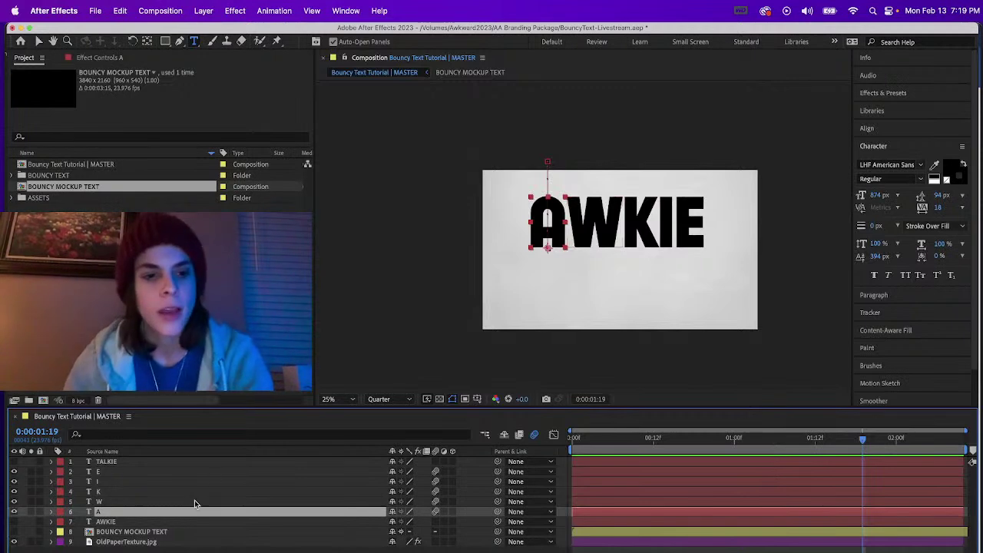
{"action": "left_click_drag", "start_coordinate": [616, 448], "coordinate": [572, 442]}
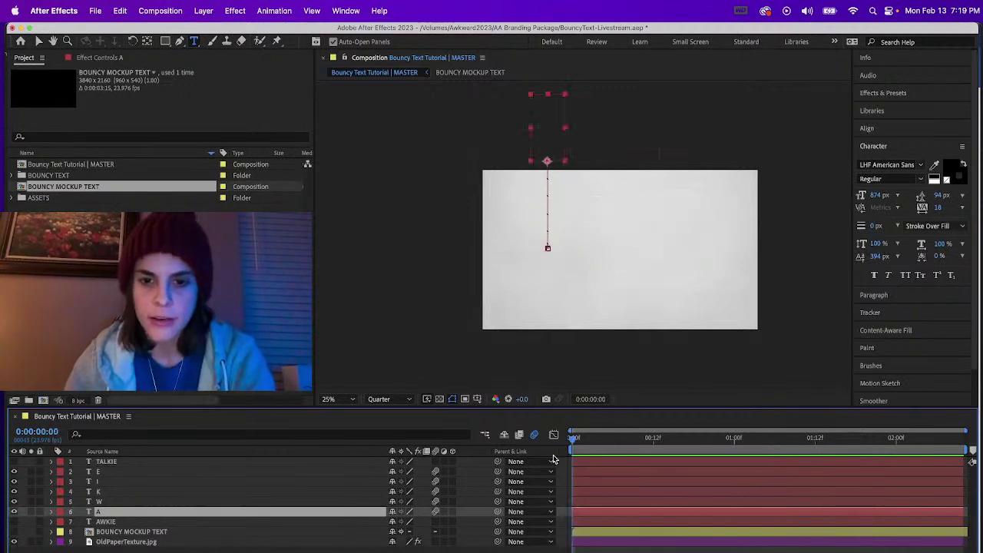
{"action": "left_click", "coordinate": [594, 501]}
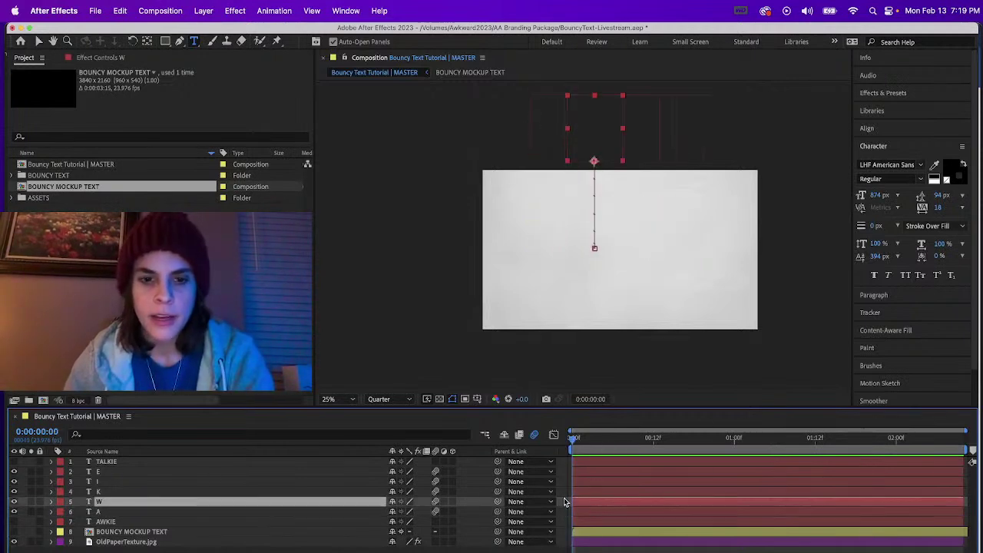
{"action": "left_click", "coordinate": [117, 472], "text": "shift"}
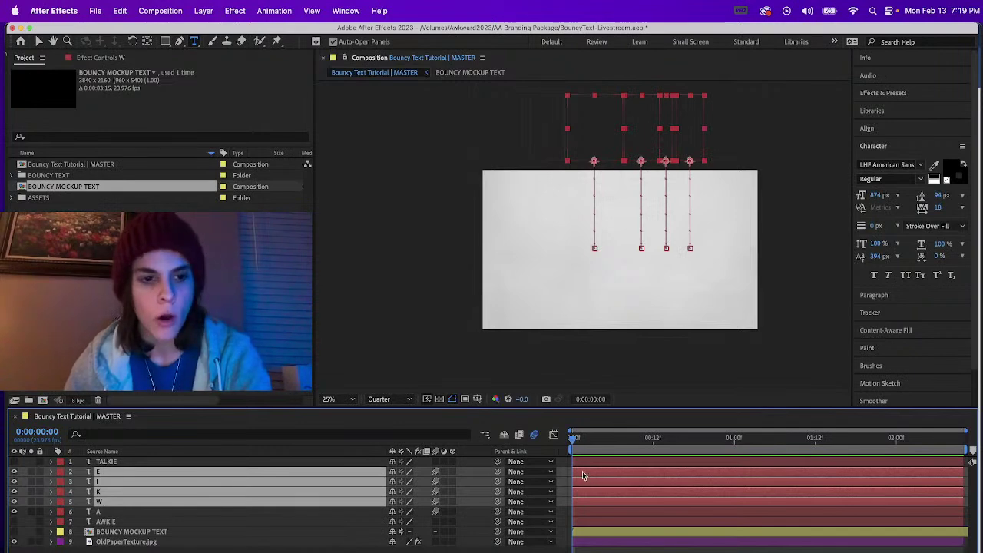
{"action": "left_click_drag", "start_coordinate": [582, 475], "coordinate": [597, 473]}
Step: Shift the K, I and E layers together to start about 3 frames after the W, near frame 6
{"action": "left_click", "coordinate": [610, 549]}
{"action": "left_click", "coordinate": [619, 491]}
{"action": "left_click", "coordinate": [616, 473], "text": "shift"}
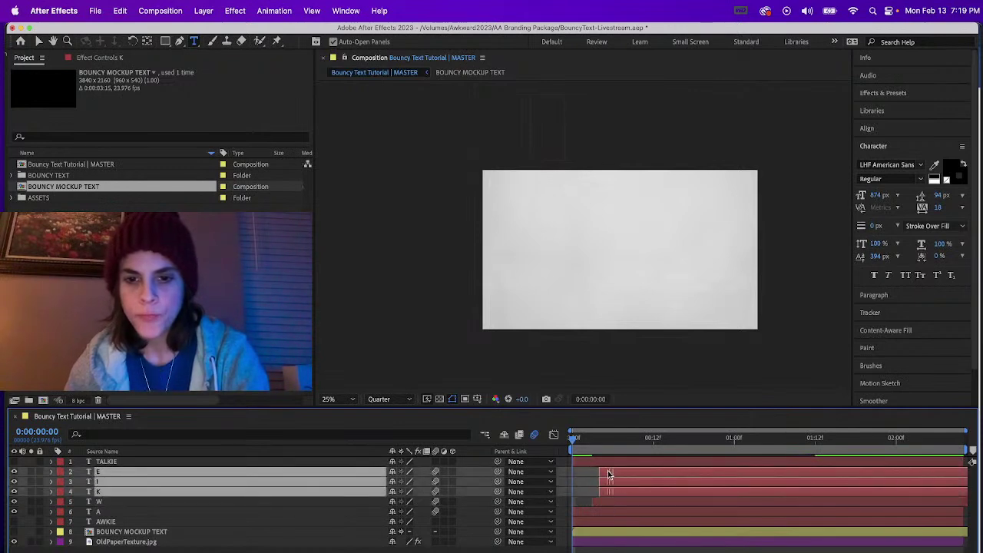
{"action": "left_click_drag", "start_coordinate": [610, 471], "coordinate": [622, 473]}
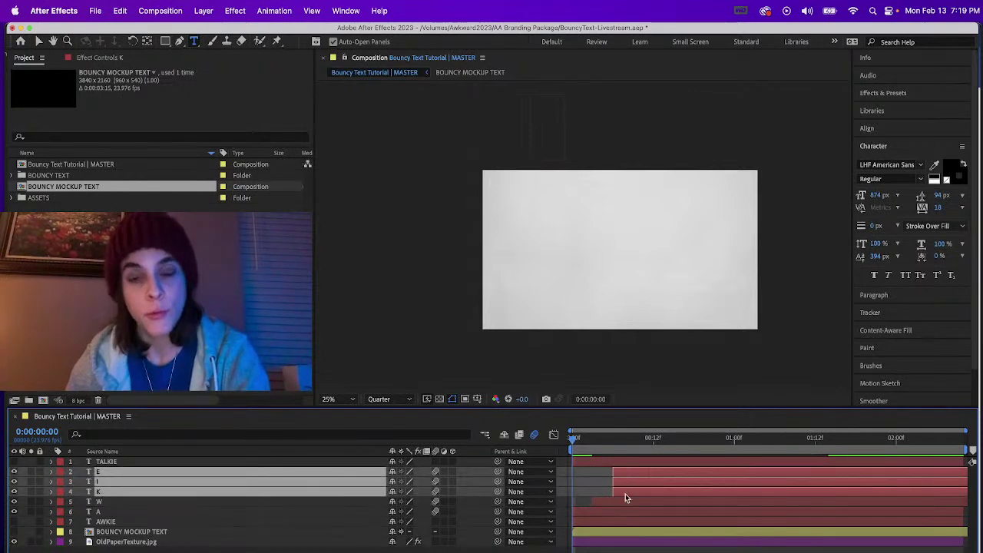
Step: Shift the I and E layers together to start about 3 frames after the K, near frame 9
{"action": "left_click", "coordinate": [621, 550]}
{"action": "left_click", "coordinate": [642, 481]}
{"action": "left_click", "coordinate": [639, 472], "text": "shift"}
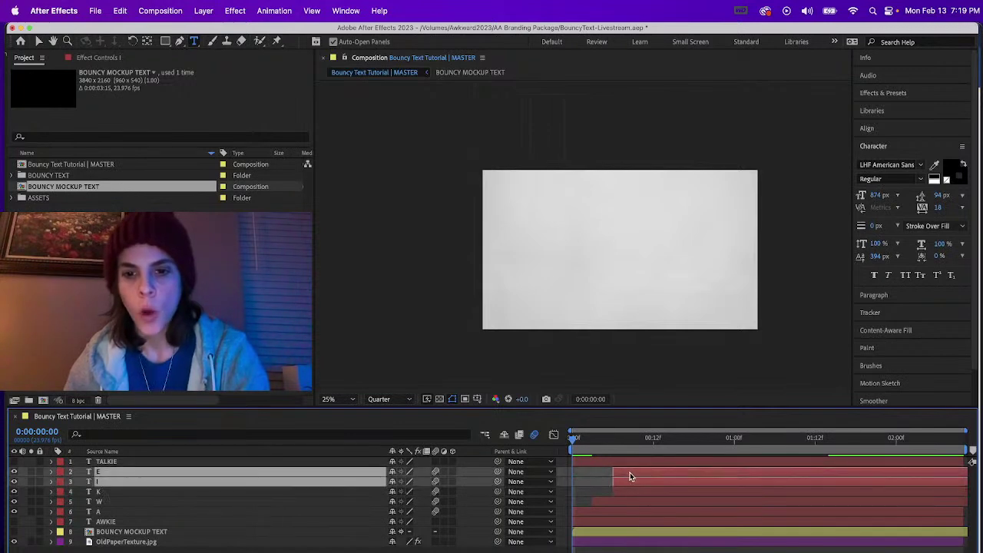
{"action": "left_click_drag", "start_coordinate": [640, 471], "coordinate": [646, 471]}
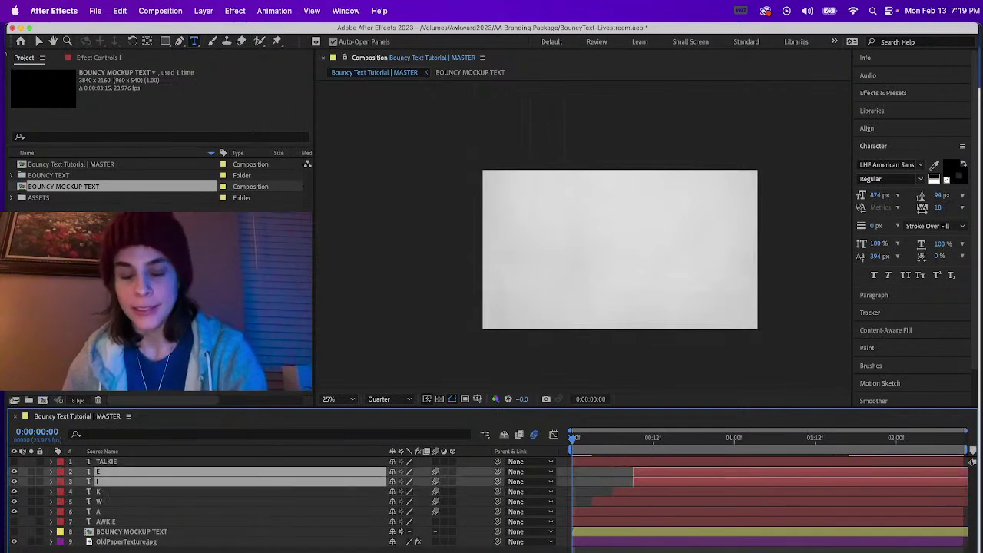
Step: Shift the E layer to start about 3 frames after the I, near frame 12, and preview the staggered bounce
{"action": "left_click", "coordinate": [662, 550]}
{"action": "left_click", "coordinate": [660, 470]}
{"action": "left_click_drag", "start_coordinate": [641, 471], "coordinate": [666, 471]}
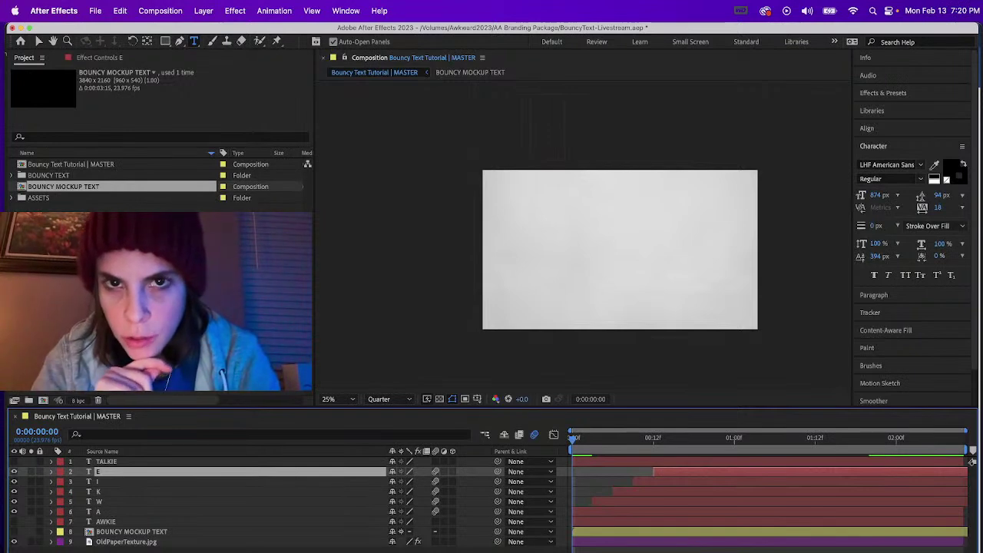
{"action": "key", "text": "space"}
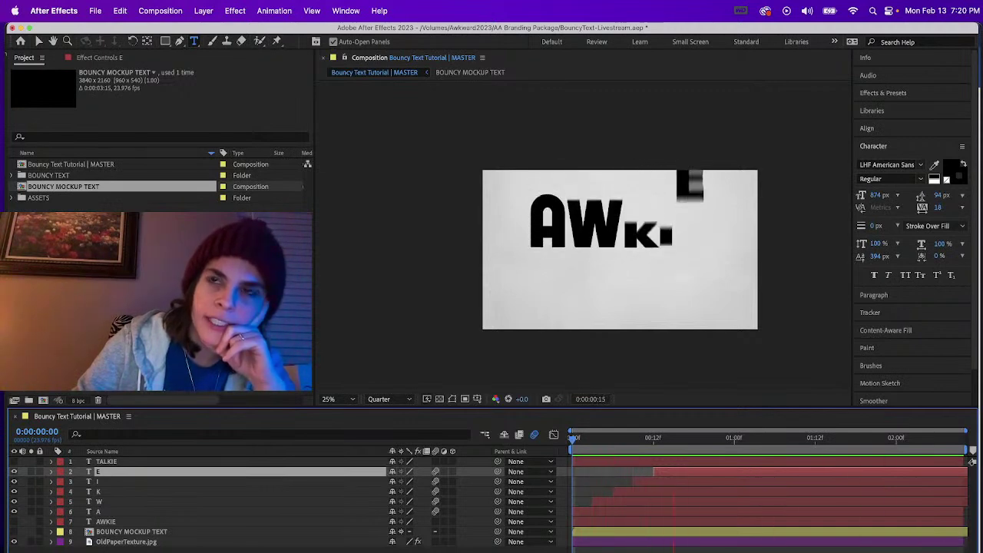
{"action": "key", "text": "space"}
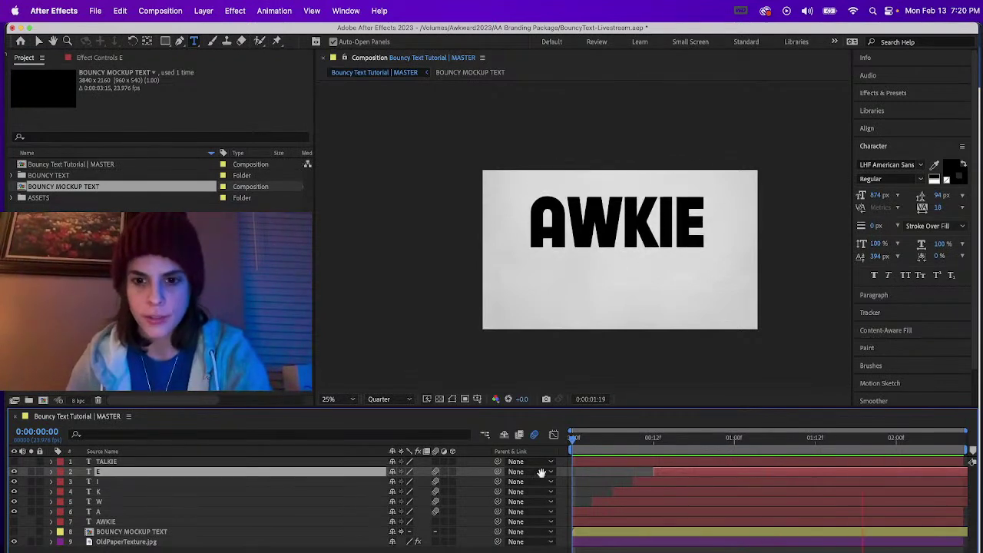
Step: Duplicate the A, W, K, I and E layers together and shift the copies about 15 frames later than the originals
{"action": "left_click", "coordinate": [125, 511]}
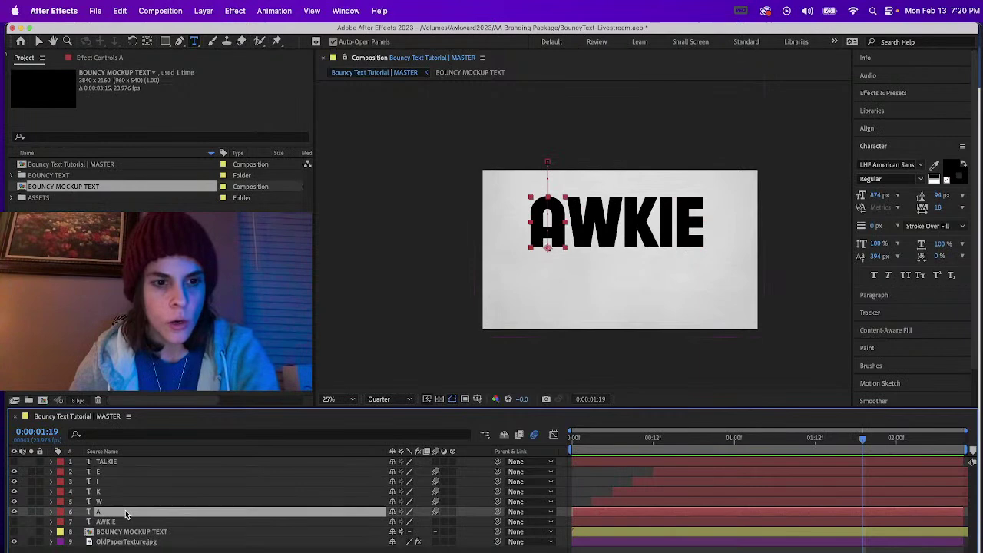
{"action": "left_click", "coordinate": [128, 471], "text": "shift"}
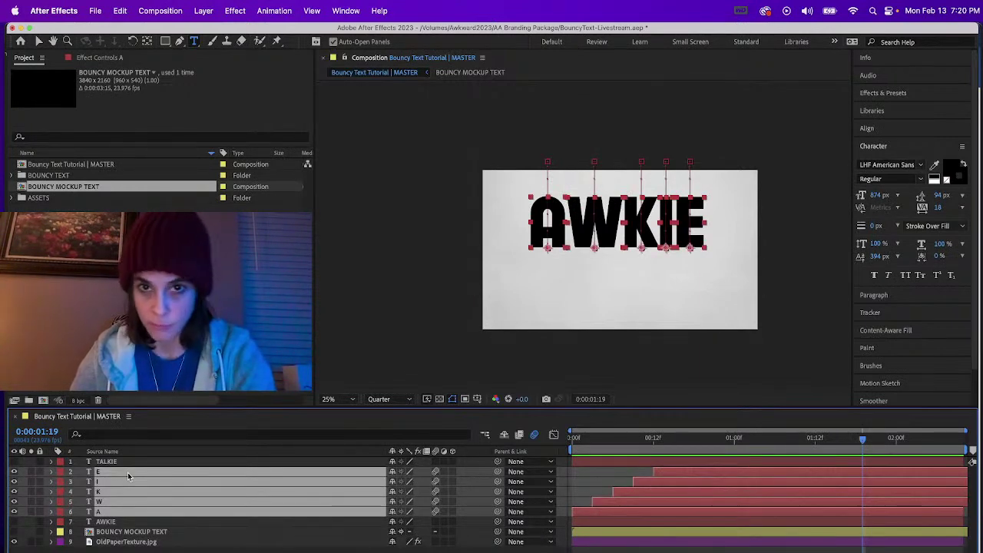
{"action": "key", "text": "super+d"}
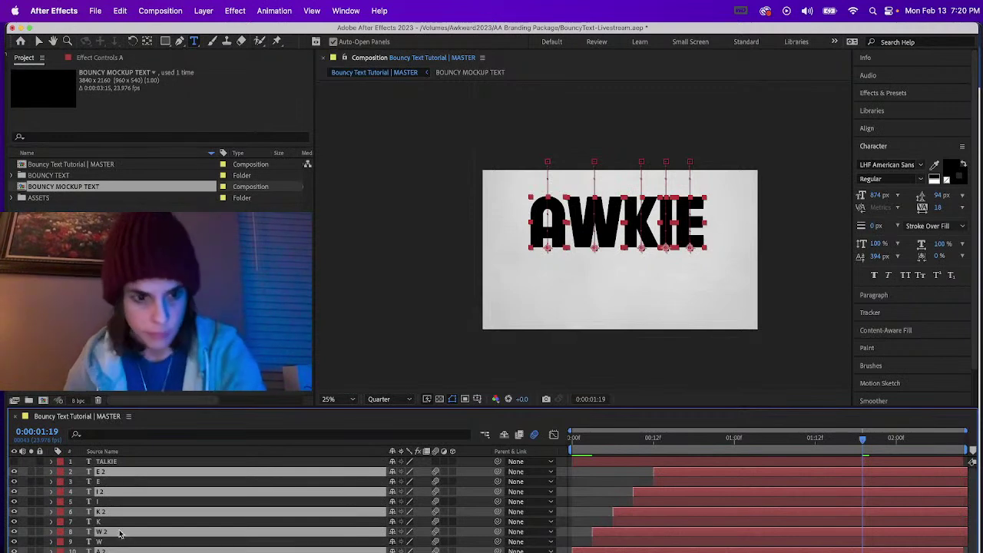
{"action": "left_click_drag", "start_coordinate": [147, 478], "coordinate": [146, 477]}
{"action": "left_click_drag", "start_coordinate": [601, 520], "coordinate": [700, 508]}
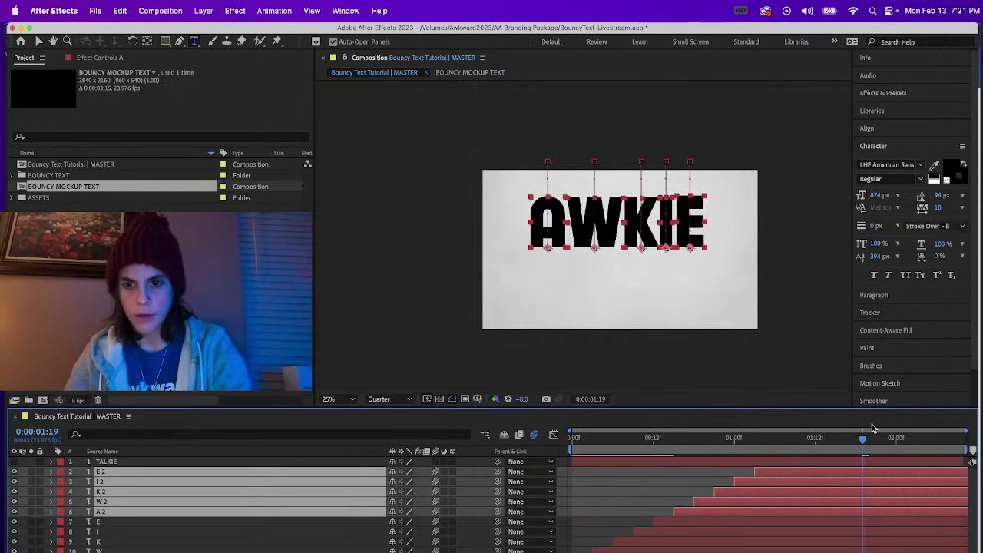
Step: Reveal the duplicated letters' Position and move them all down to Y 1832 at 0:00:01:15, just below the first word
{"action": "left_click", "coordinate": [888, 445]}
{"action": "key", "text": "p"}
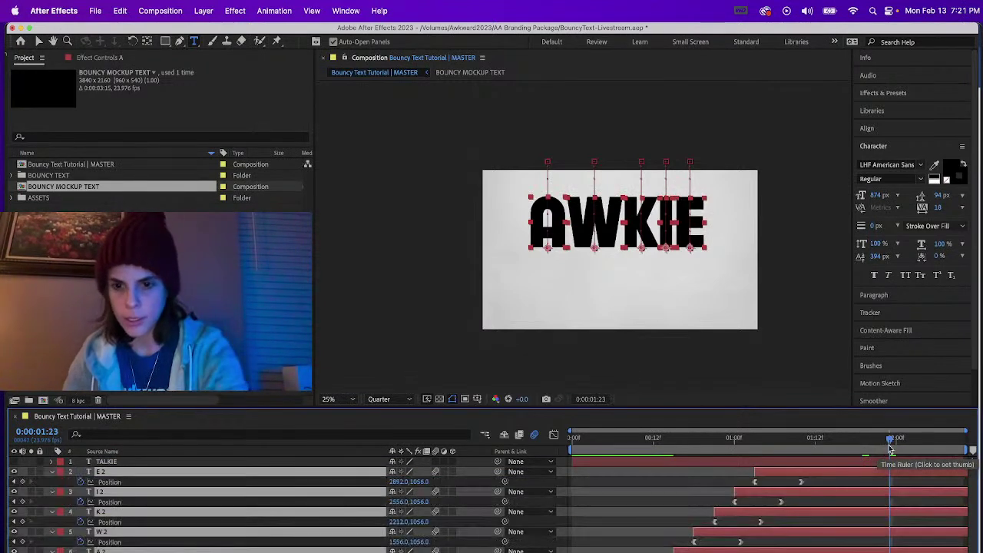
{"action": "left_click", "coordinate": [835, 445]}
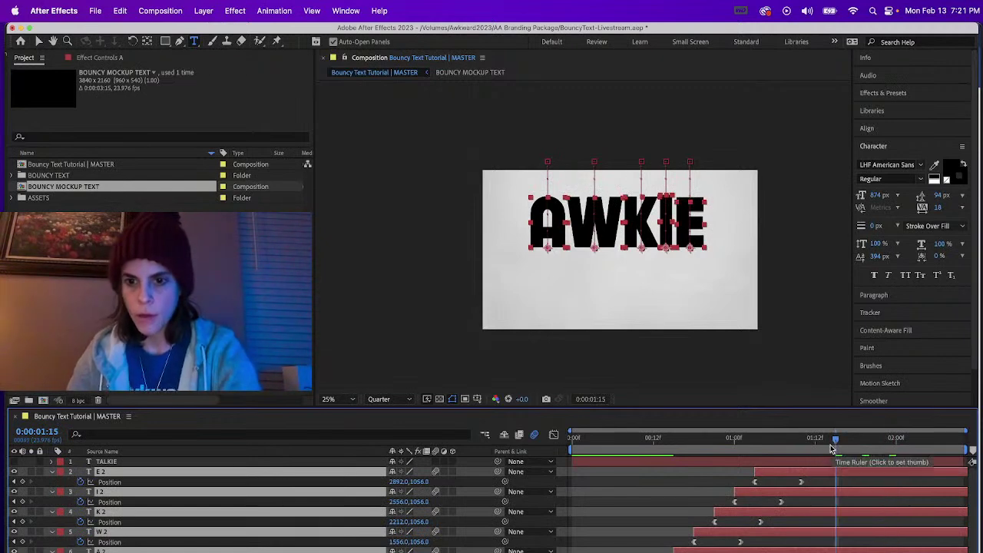
{"action": "key", "text": "shift+Down"}
{"action": "key", "text": "shift+Down"}
{"action": "key", "text": "shift+Down"}
{"action": "key", "text": "shift+Down"}
{"action": "key", "text": "shift+Down"}
{"action": "key", "text": "shift+Down"}
{"action": "key", "text": "shift+Down"}
{"action": "key", "text": "shift+Down"}
{"action": "key", "text": "shift+Down"}
{"action": "key", "text": "shift+Down"}
{"action": "key", "text": "shift+Down"}
{"action": "key", "text": "shift+Down"}
{"action": "key", "text": "shift+Down"}
{"action": "key", "text": "shift+Down"}
{"action": "key", "text": "shift+Down"}
{"action": "key", "text": "shift+Down"}
{"action": "key", "text": "shift+Down"}
{"action": "key", "text": "shift+Down"}
{"action": "key", "text": "shift+Down"}
{"action": "key", "text": "shift+Down"}
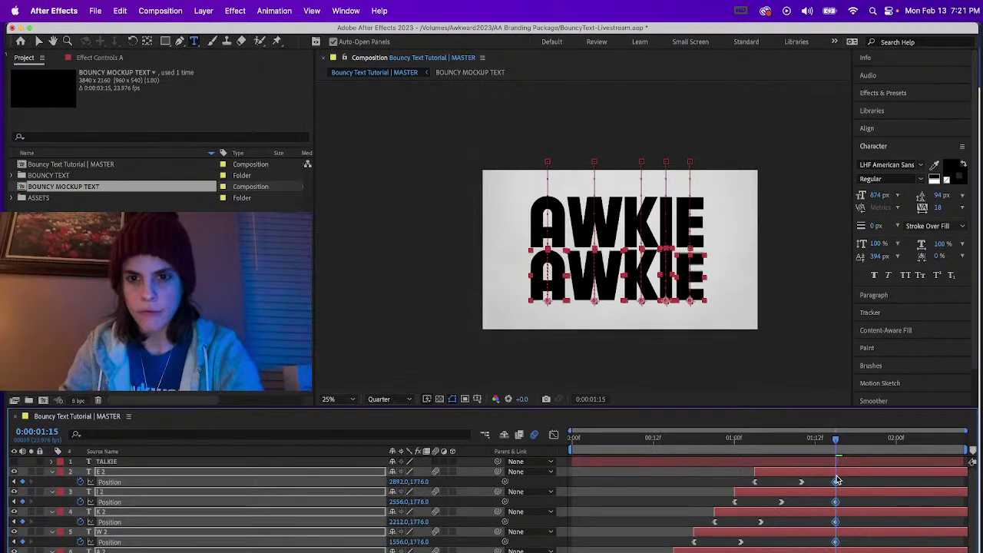
{"action": "key", "text": "shift+Up"}
{"action": "key", "text": "shift+Up"}
{"action": "key", "text": "shift+Up"}
{"action": "key", "text": "shift+Up"}
{"action": "key", "text": "shift+Up"}
{"action": "key", "text": "shift+Up"}
{"action": "key", "text": "shift+Up"}
{"action": "key", "text": "shift+Up"}
{"action": "key", "text": "shift+Up"}
{"action": "key", "text": "shift+Up"}
{"action": "key", "text": "Up"}
{"action": "key", "text": "Up"}
{"action": "key", "text": "Up"}
{"action": "key", "text": "Up"}
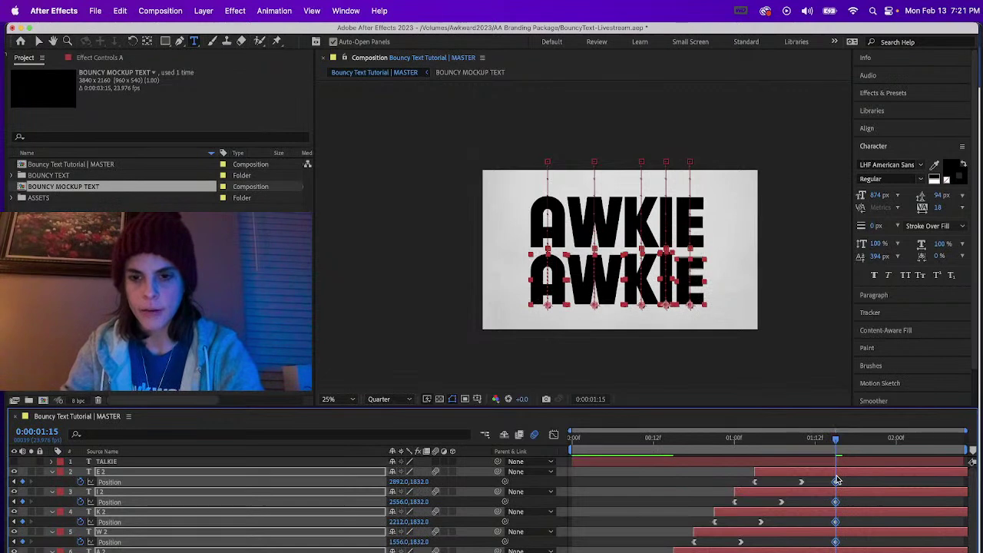
Step: Move the E 2 layer's lower Position keyframe back to 0:00:01:10, replacing its old landing keyframe
{"action": "left_click", "coordinate": [818, 484]}
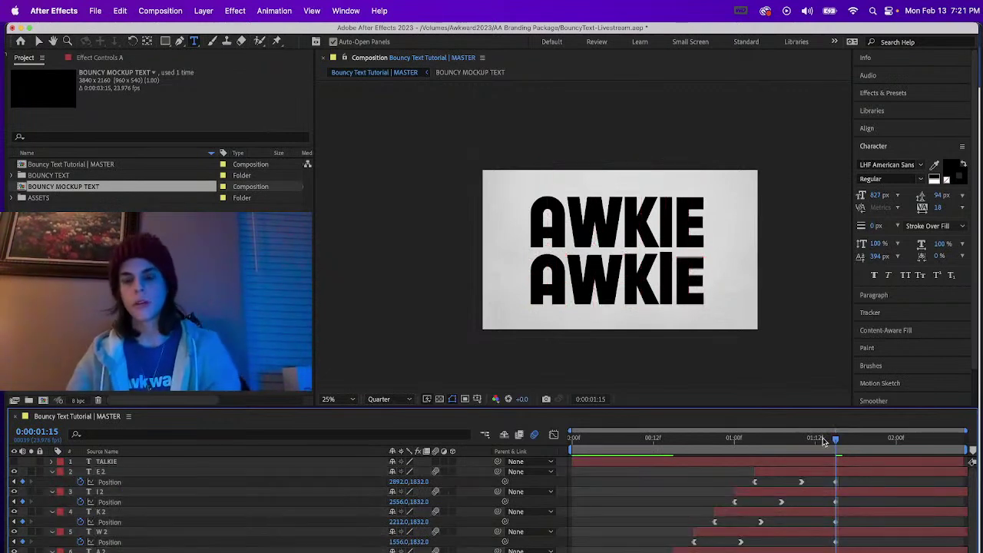
{"action": "left_click", "coordinate": [800, 440]}
{"action": "left_click", "coordinate": [801, 482]}
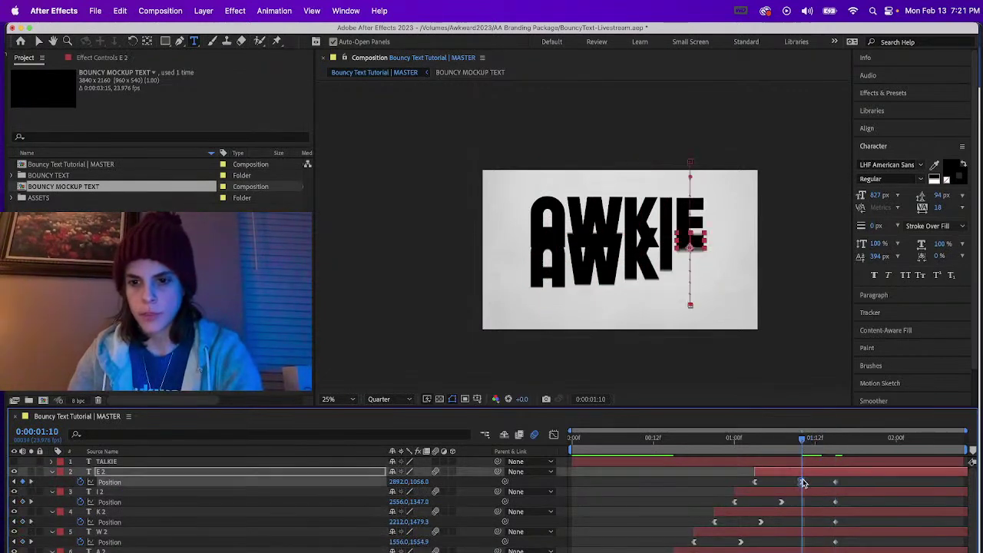
{"action": "left_click_drag", "start_coordinate": [836, 481], "coordinate": [801, 481]}
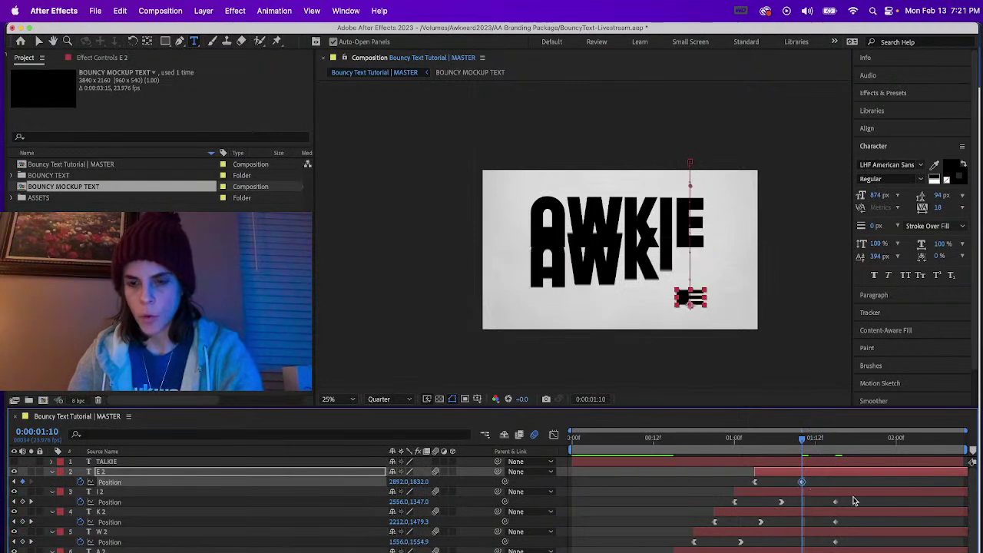
Step: Move the lower Position keyframes of I 2 to 0:00:01:07 and K 2 to 0:00:01:04, replacing their old landing keyframes
{"action": "left_click_drag", "start_coordinate": [764, 444], "coordinate": [781, 445]}
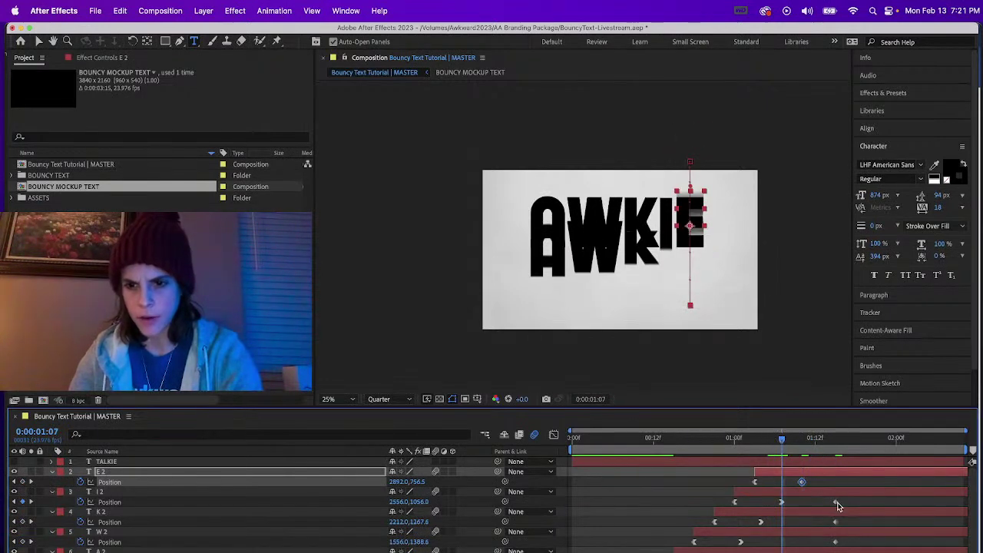
{"action": "left_click_drag", "start_coordinate": [836, 501], "coordinate": [781, 502]}
{"action": "key", "text": "Page_Up"}
{"action": "key", "text": "Page_Up"}
{"action": "key", "text": "Page_Up"}
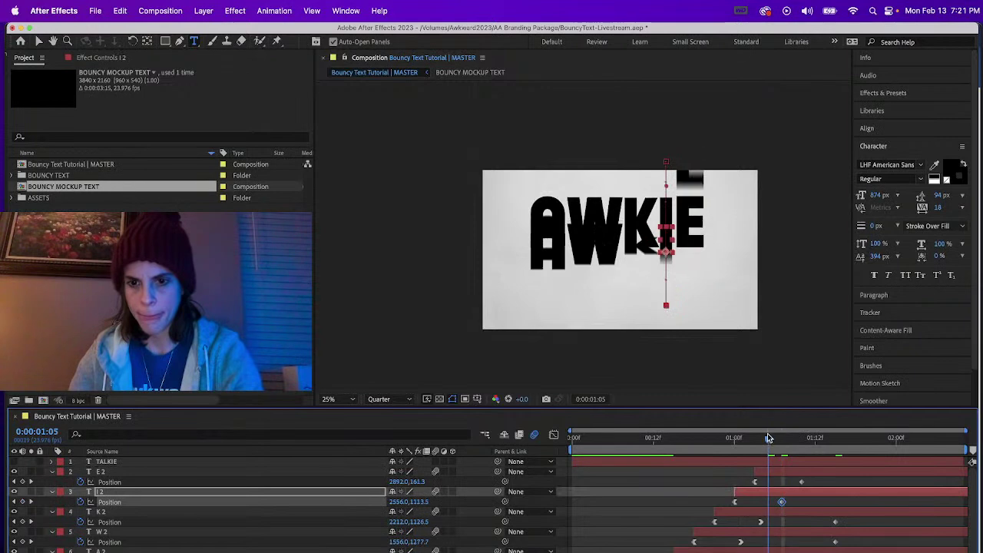
{"action": "left_click_drag", "start_coordinate": [837, 523], "coordinate": [760, 522]}
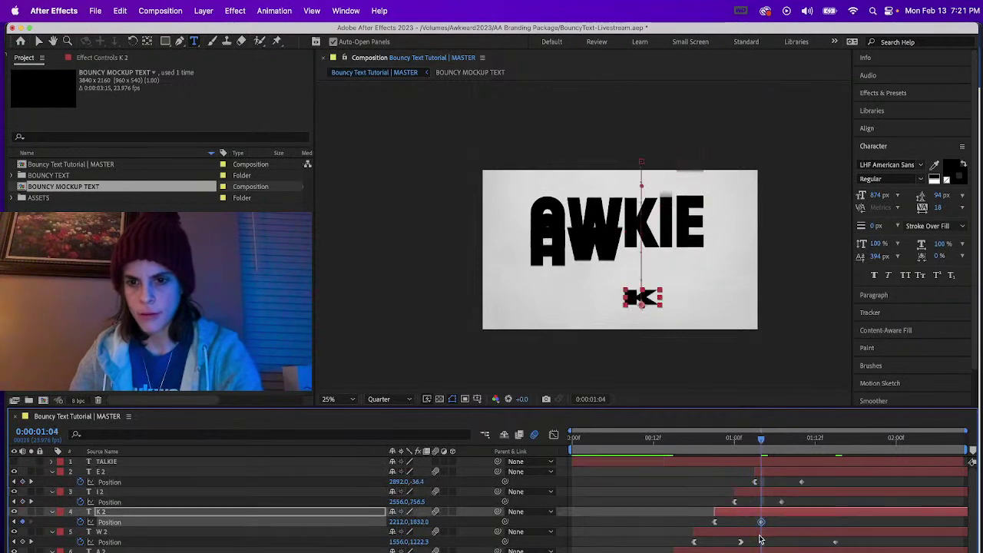
Step: Move the lower Position keyframes of W 2 and A 2 back onto their old landing keyframes, with W 2 at 0:00:01:01
{"action": "left_click", "coordinate": [742, 444]}
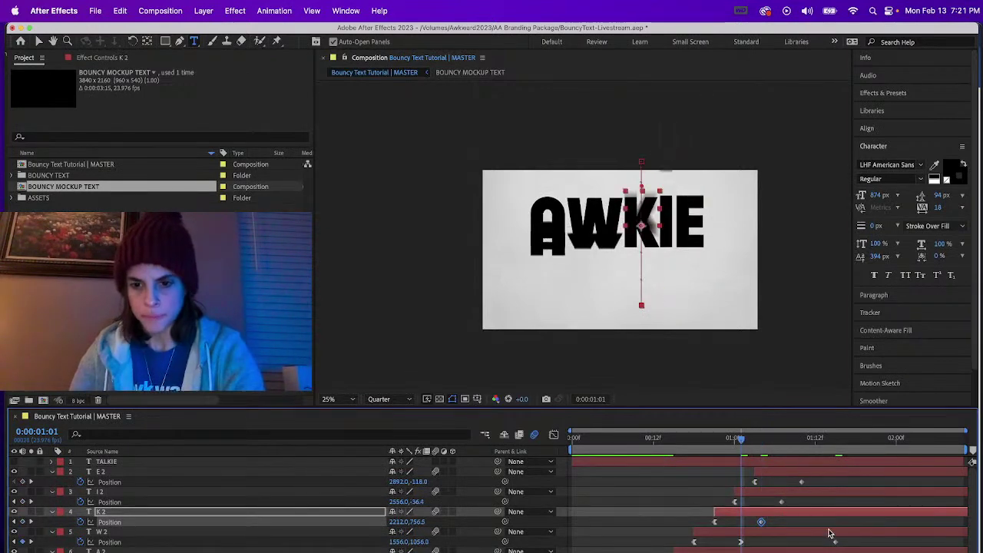
{"action": "left_click_drag", "start_coordinate": [836, 542], "coordinate": [740, 542]}
{"action": "left_click_drag", "start_coordinate": [734, 439], "coordinate": [727, 441]}
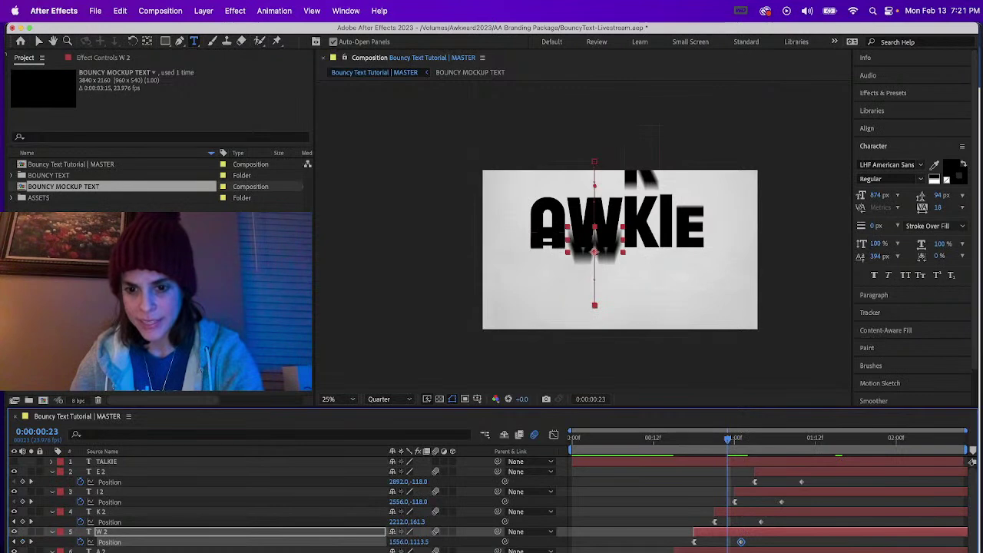
{"action": "left_click", "coordinate": [722, 547]}
{"action": "left_click", "coordinate": [721, 550]}
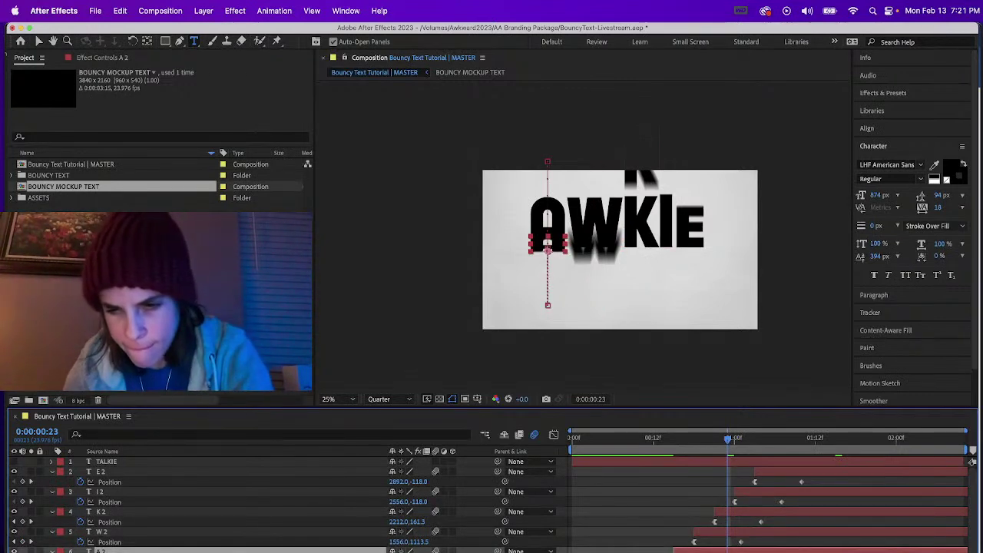
{"action": "left_click_drag", "start_coordinate": [747, 552], "coordinate": [731, 551]}
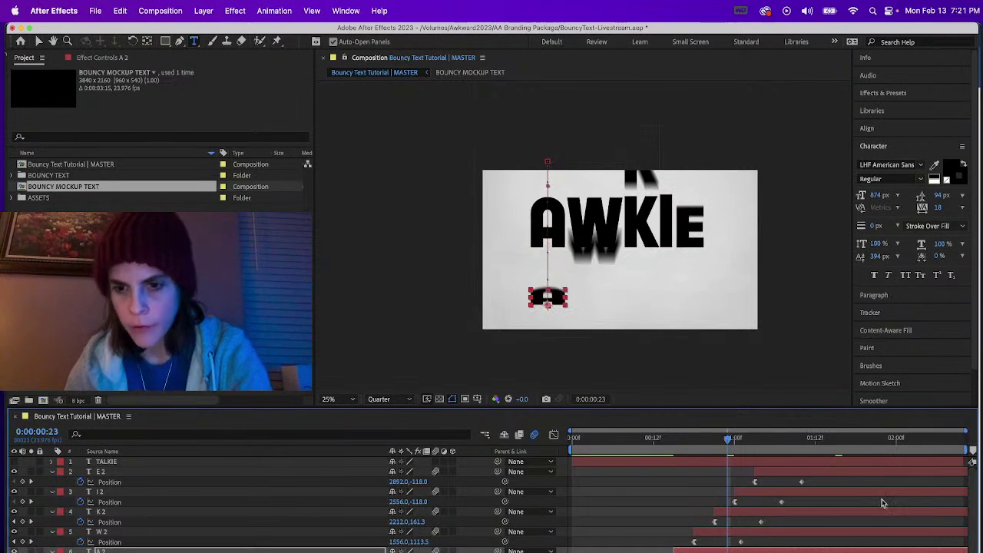
Step: Apply Easy Ease In to the landing Position keyframes of all five duplicated letter layers
{"action": "left_click_drag", "start_coordinate": [773, 479], "coordinate": [837, 532]}
{"action": "left_click_drag", "start_coordinate": [683, 501], "coordinate": [778, 552]}
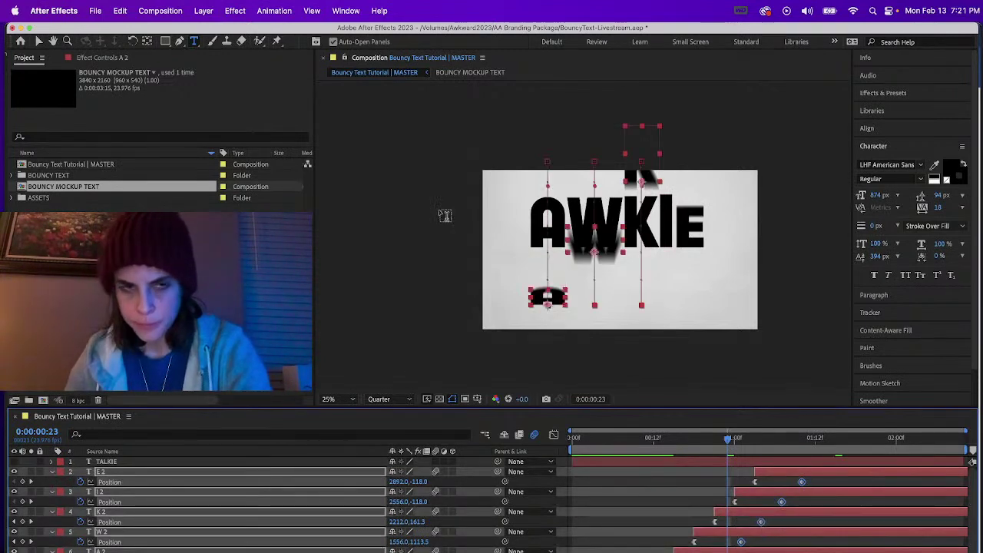
{"action": "left_click", "coordinate": [263, 9]}
{"action": "mouse_move", "coordinate": [280, 144]}
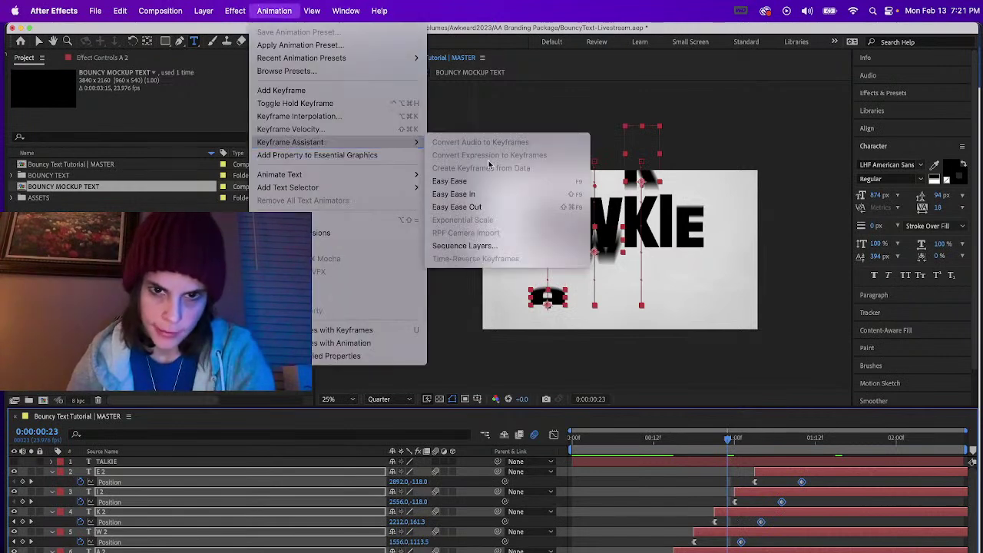
{"action": "left_click", "coordinate": [453, 194]}
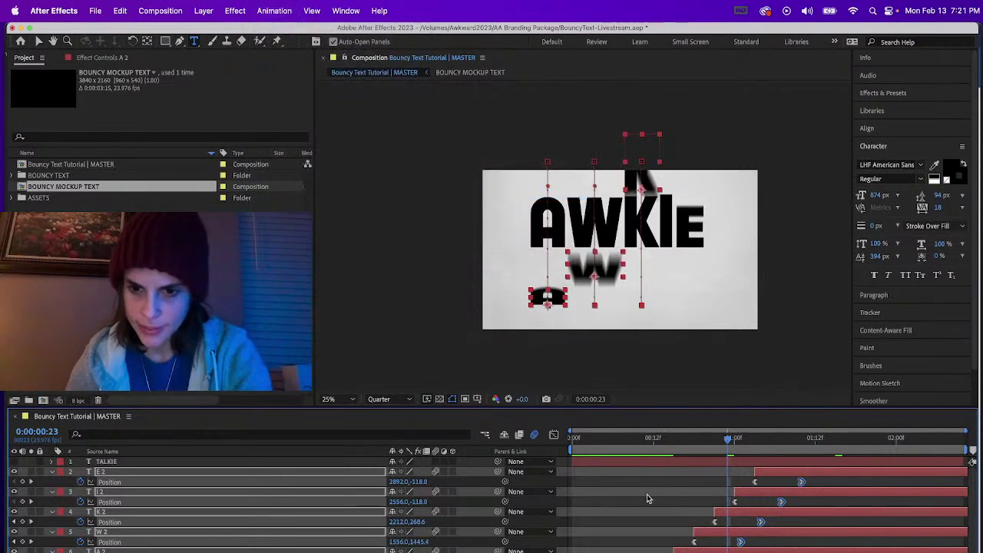
{"action": "left_click", "coordinate": [647, 498]}
Step: At 0:00:02:00, replace the second word's first letter A with T and its second letter W with A
{"action": "left_click", "coordinate": [646, 444]}
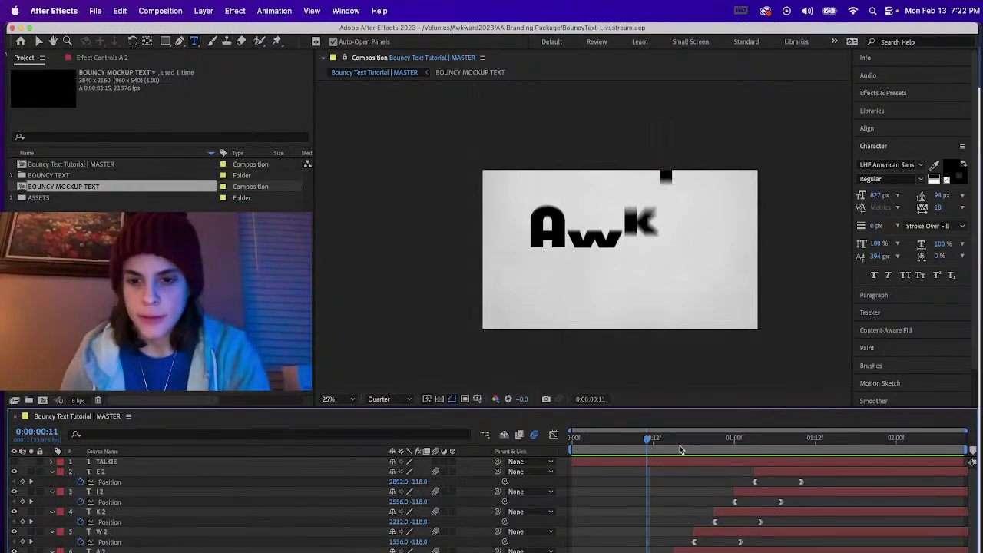
{"action": "left_click", "coordinate": [676, 442]}
{"action": "left_click_drag", "start_coordinate": [675, 443], "coordinate": [896, 442]}
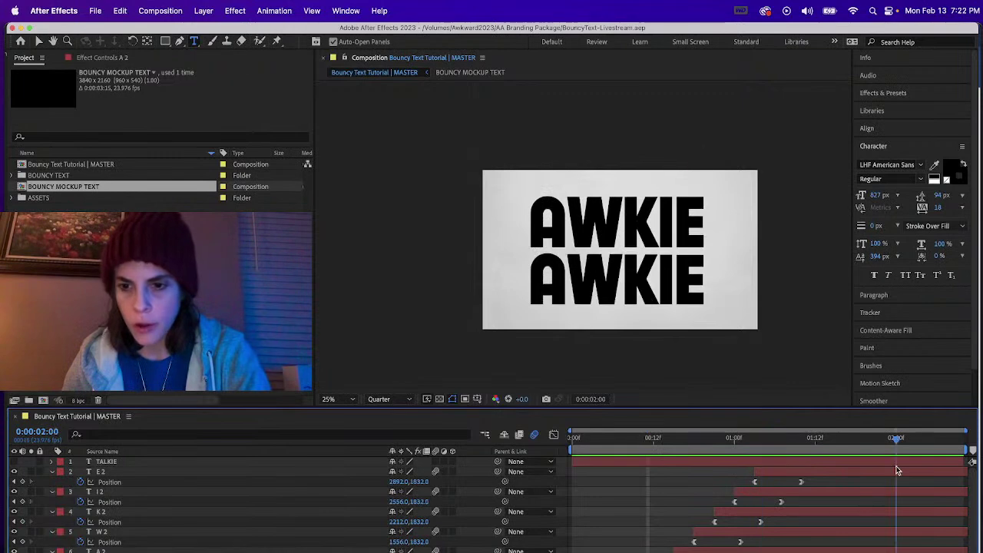
{"action": "left_click", "coordinate": [834, 550]}
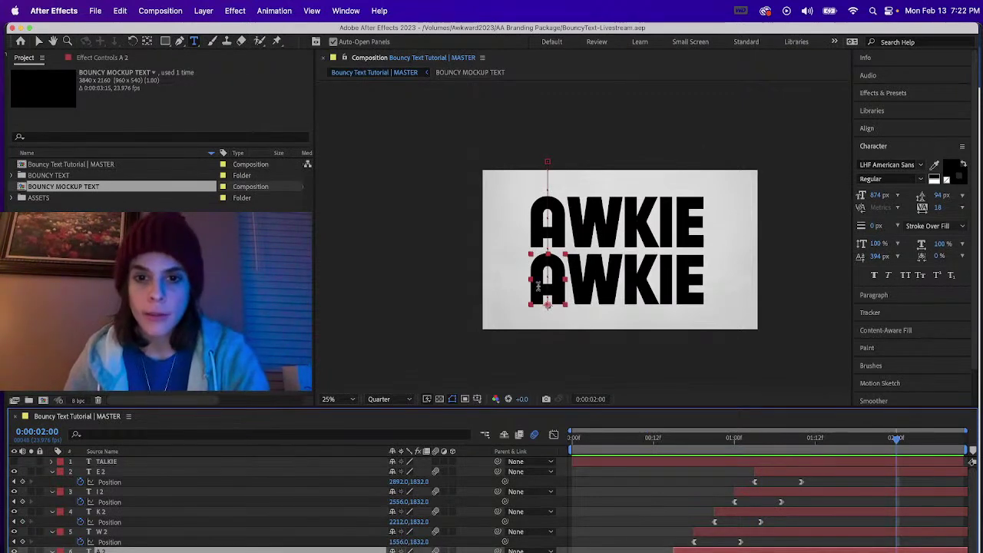
{"action": "left_click_drag", "start_coordinate": [538, 286], "coordinate": [564, 282]}
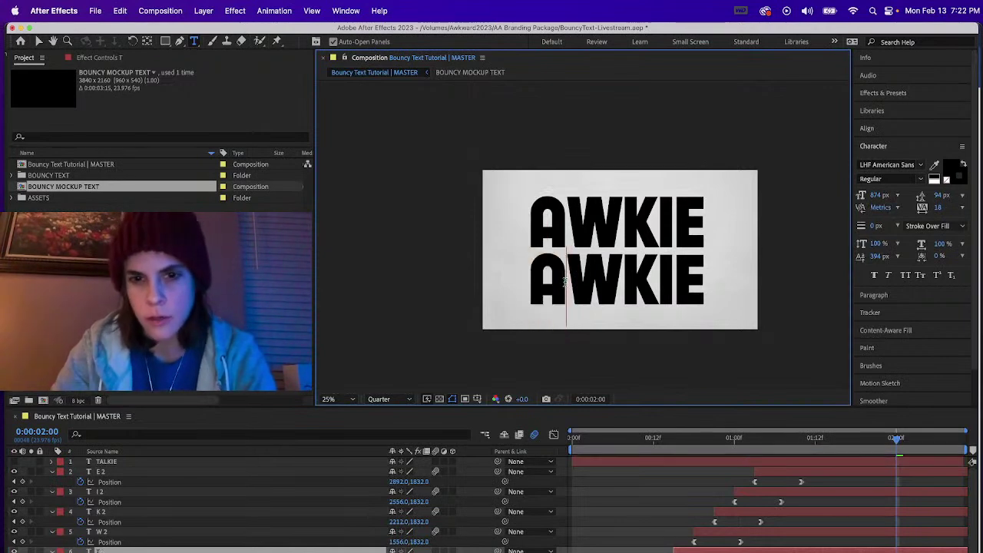
{"action": "type", "text": "T"}
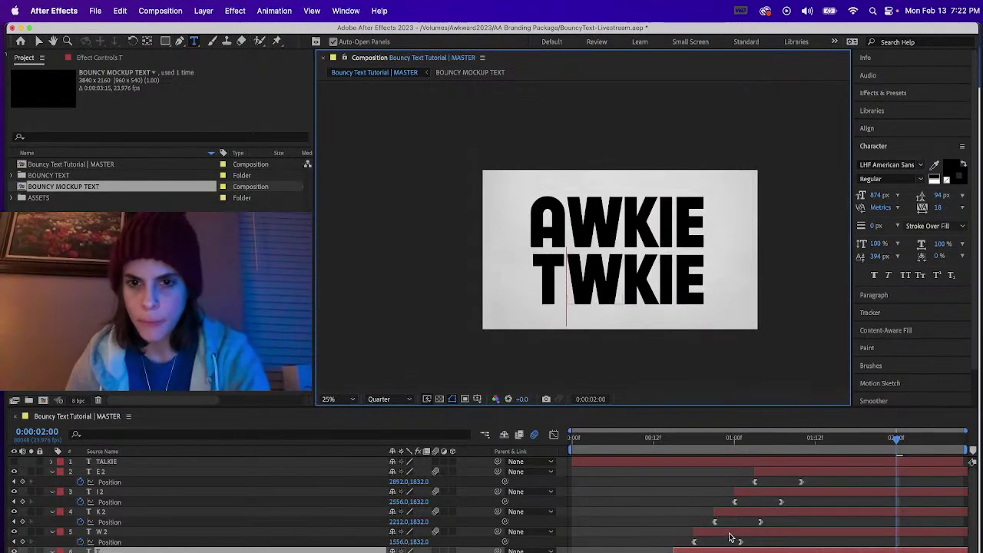
{"action": "left_click", "coordinate": [730, 535]}
{"action": "double_click", "coordinate": [583, 274]}
{"action": "type", "text": "A"}
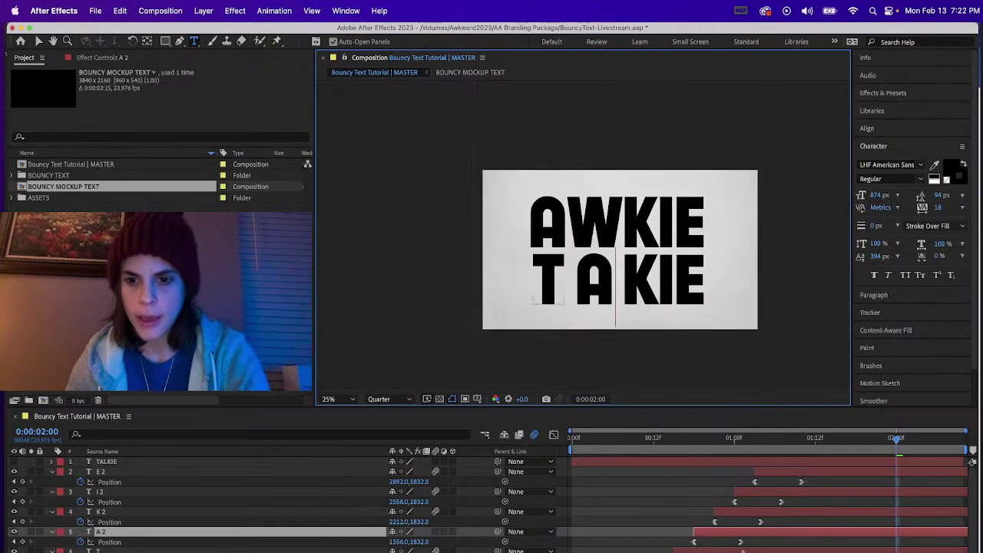
Step: Replace the second word's third letter K with L and its fourth letter I with K
{"action": "left_click", "coordinate": [760, 514]}
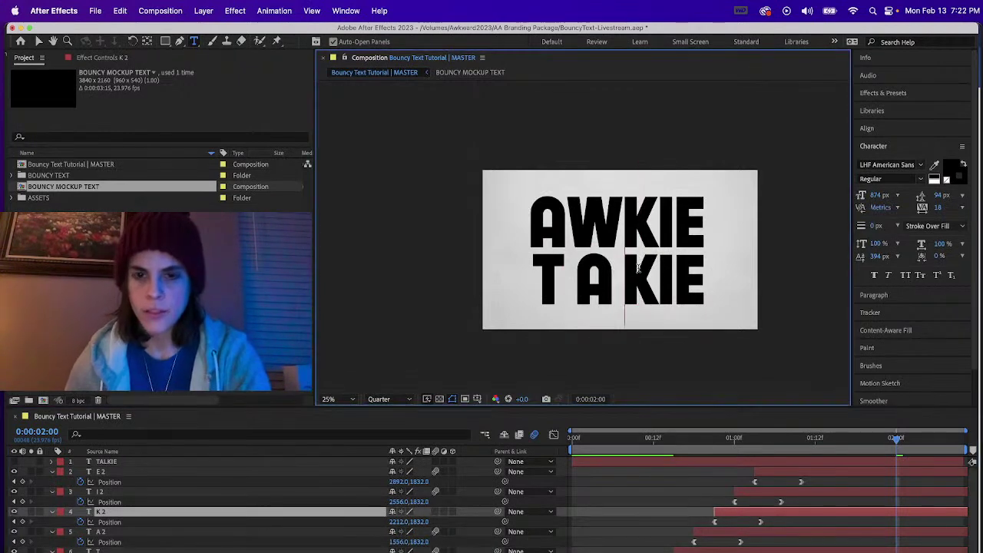
{"action": "left_click", "coordinate": [676, 274]}
{"action": "key", "text": "shift+Left"}
{"action": "type", "text": "L"}
{"action": "left_click", "coordinate": [675, 283]}
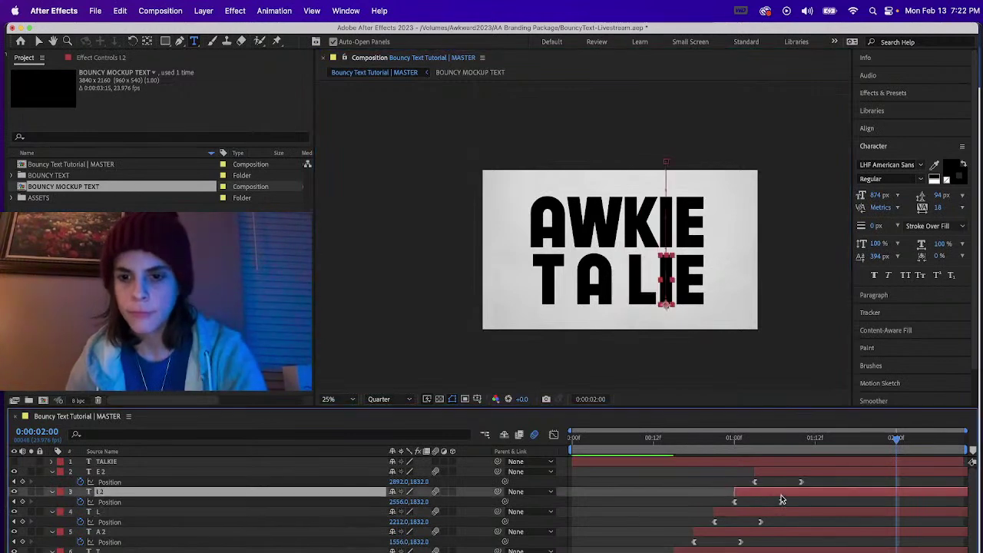
{"action": "key", "text": "shift+Left"}
{"action": "type", "text": "K"}
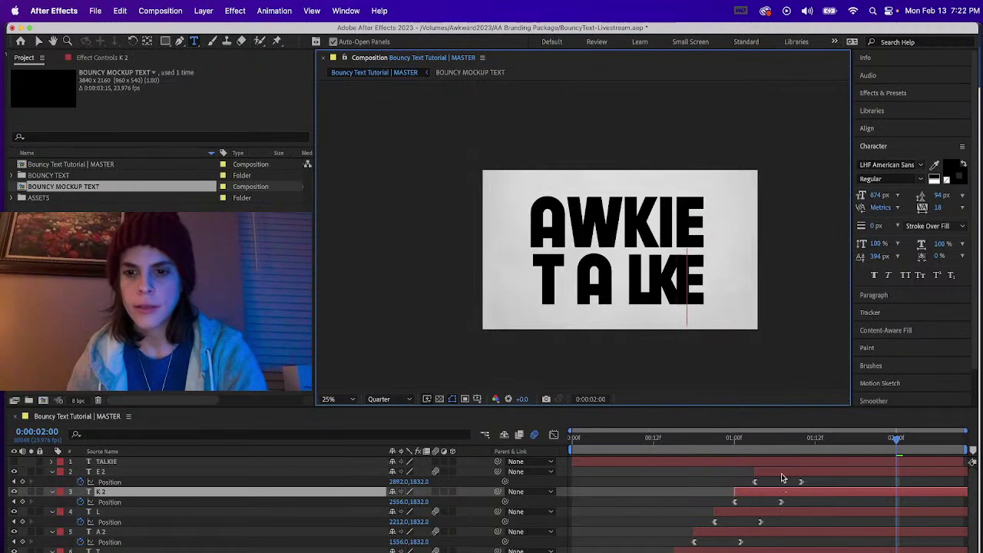
Step: Replace the second word's last letter E with I
{"action": "left_click", "coordinate": [719, 267]}
{"action": "key", "text": "shift+Left"}
{"action": "type", "text": "I"}
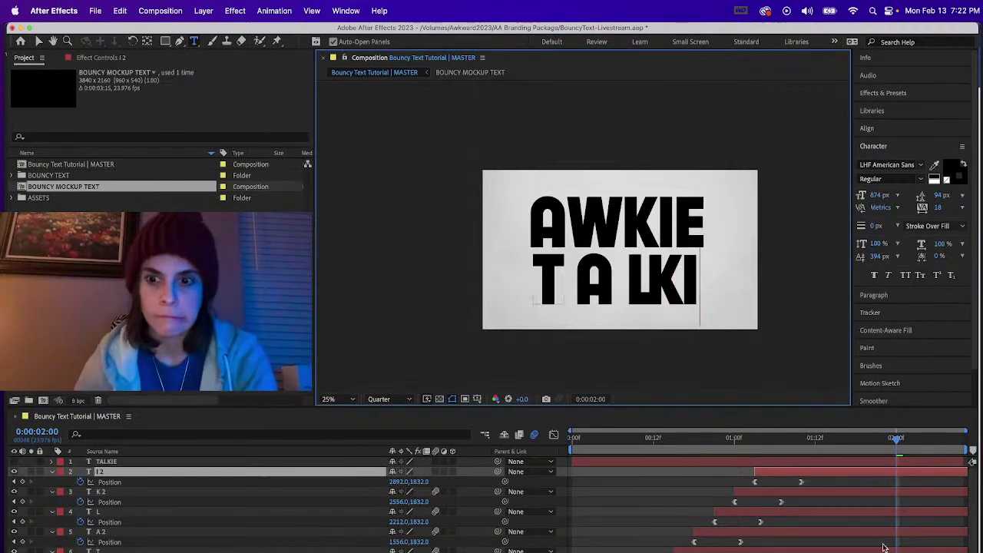
{"action": "left_click", "coordinate": [816, 492]}
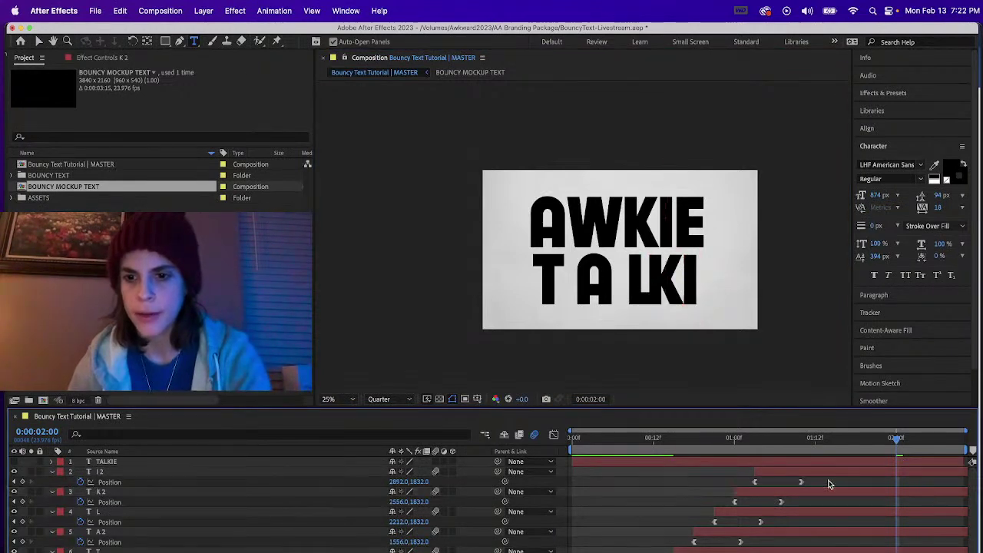
Step: Duplicate the second word's I layer and shift the copy about 3 frames later in time
{"action": "left_click", "coordinate": [826, 471]}
{"action": "key", "text": "ctrl+d"}
{"action": "left_click_drag", "start_coordinate": [797, 470], "coordinate": [817, 474]}
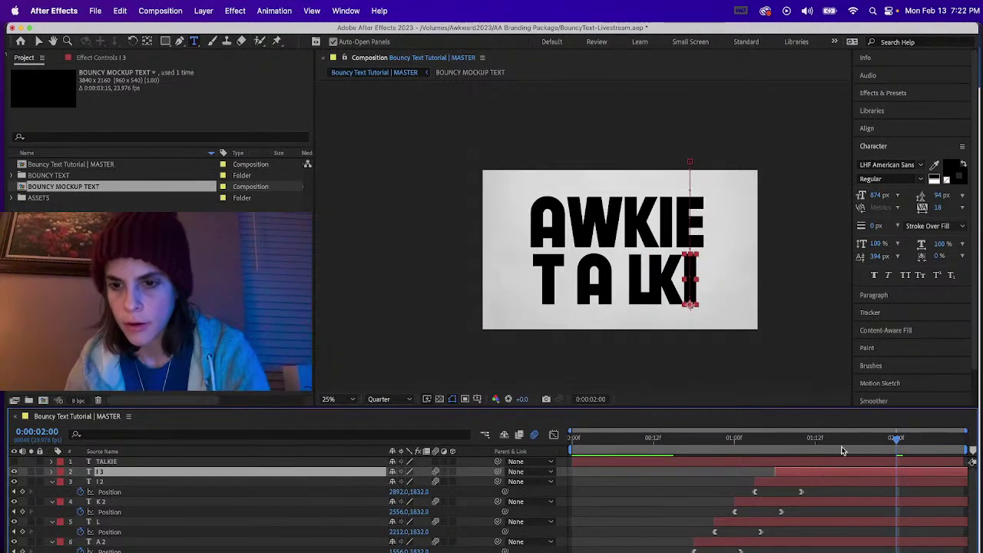
Step: Reveal the new I copy's Position and move its landing keyframe at 0:00:01:13 sideways to X 3212
{"action": "key", "text": "p"}
{"action": "left_click", "coordinate": [820, 450]}
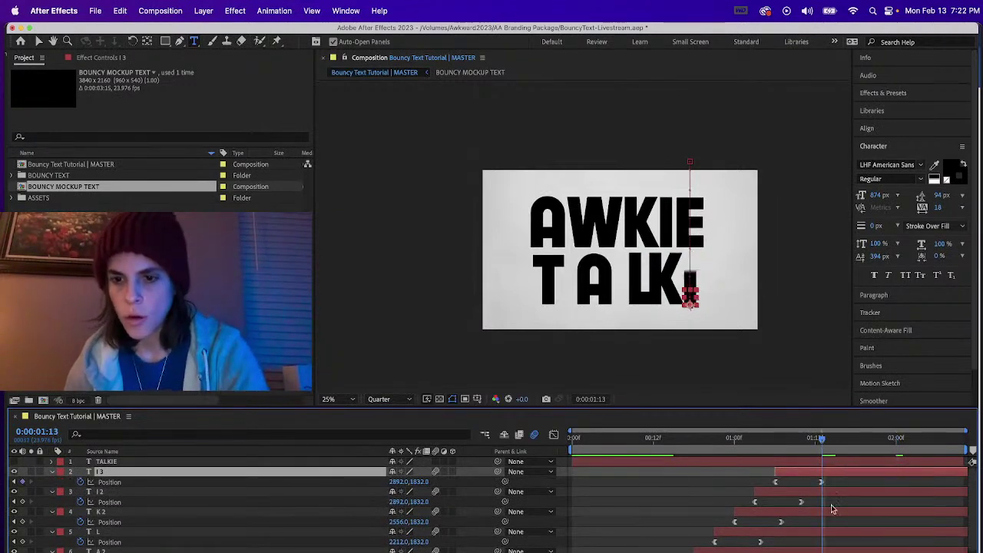
{"action": "key", "text": "shift+Right"}
{"action": "key", "text": "shift+Right"}
{"action": "key", "text": "shift+Right"}
{"action": "key", "text": "shift+Right"}
{"action": "key", "text": "shift+Right"}
{"action": "key", "text": "shift+Right"}
{"action": "key", "text": "shift+Right"}
{"action": "key", "text": "shift+Right"}
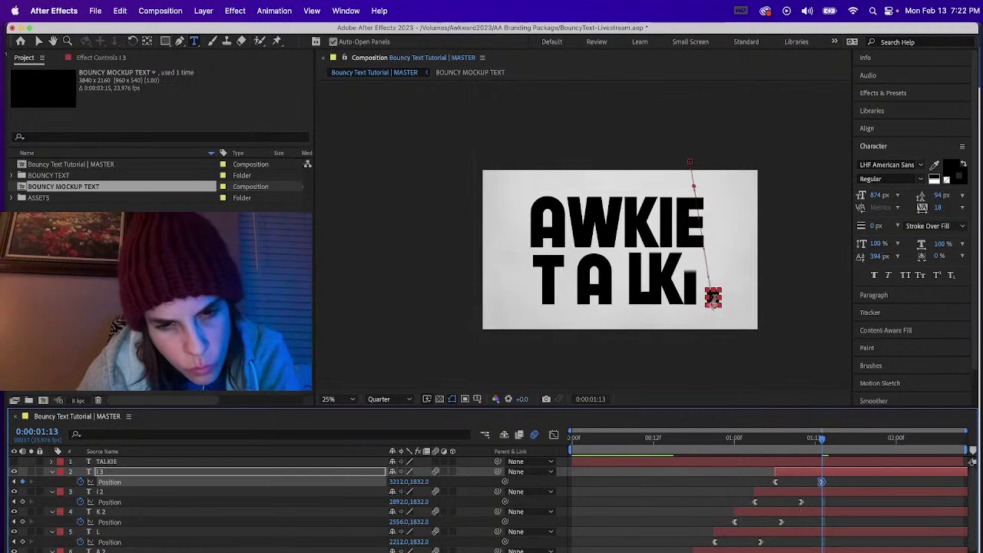
Step: Set the X of the second word's last letter to 3212 at its starting Position keyframe, 0:00:01:06
{"action": "left_click", "coordinate": [774, 453]}
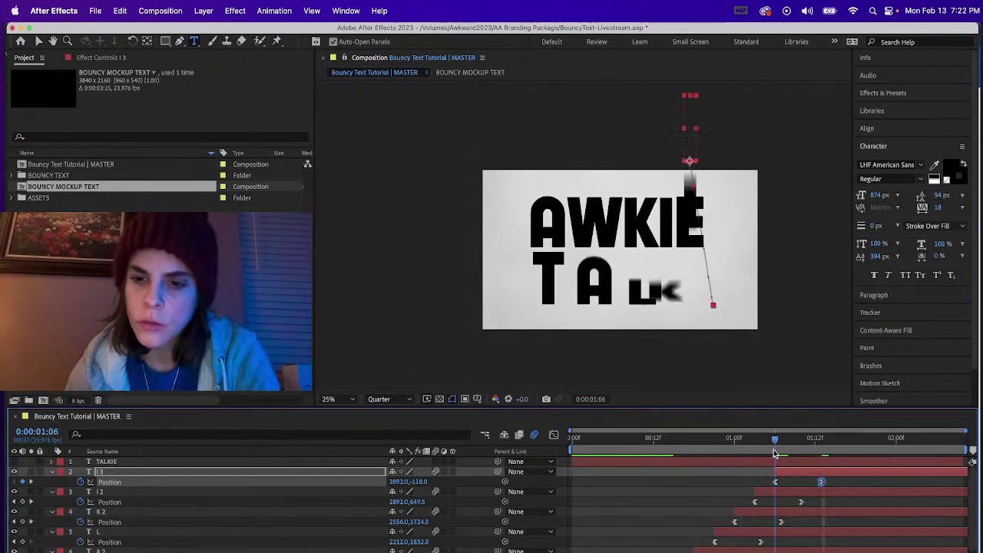
{"action": "left_click", "coordinate": [399, 481]}
{"action": "type", "text": "3212"}
{"action": "key", "text": "Return"}
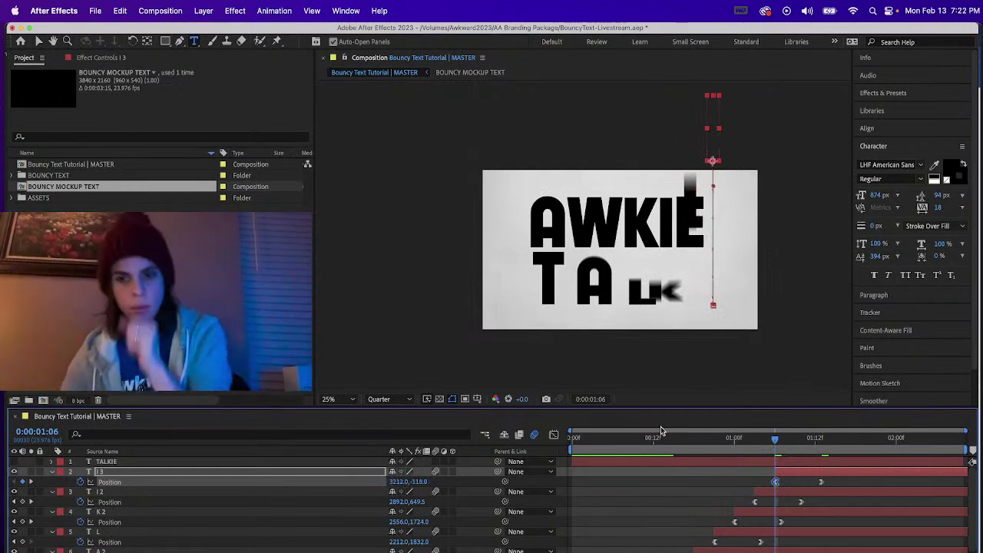
Step: Replace the second word's last letter I with E and preview the animation from about 0:00:00:11
{"action": "key", "text": "space"}
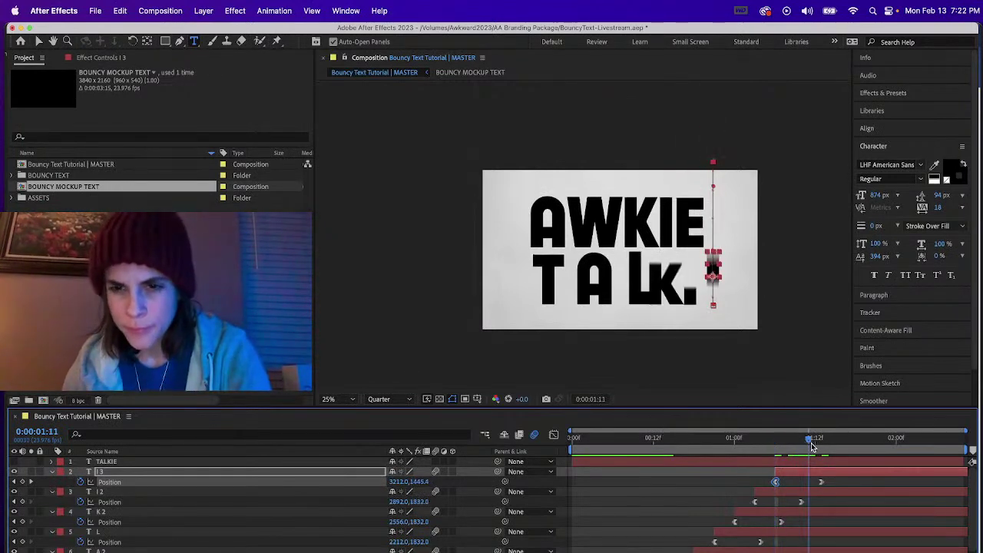
{"action": "left_click_drag", "start_coordinate": [709, 272], "coordinate": [731, 275]}
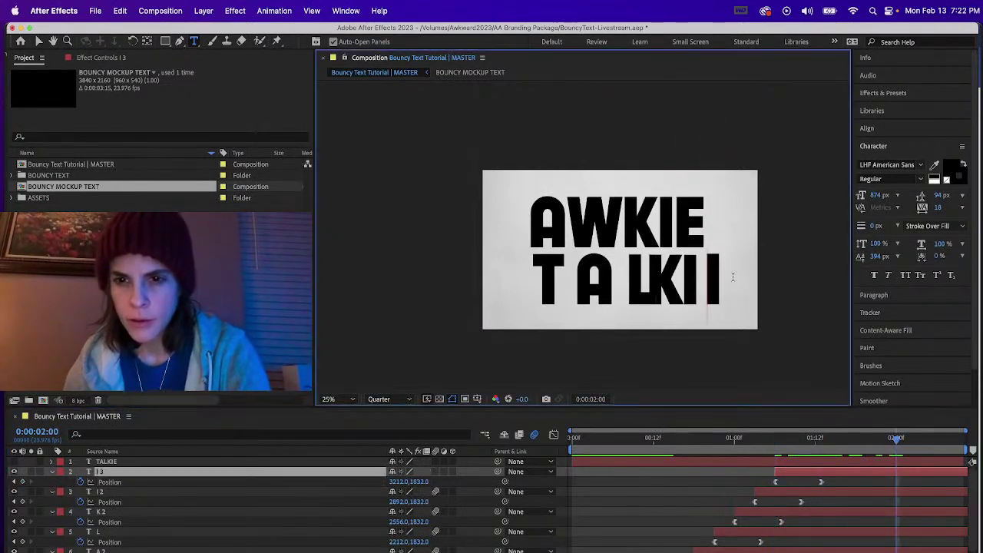
{"action": "type", "text": "E 2"}
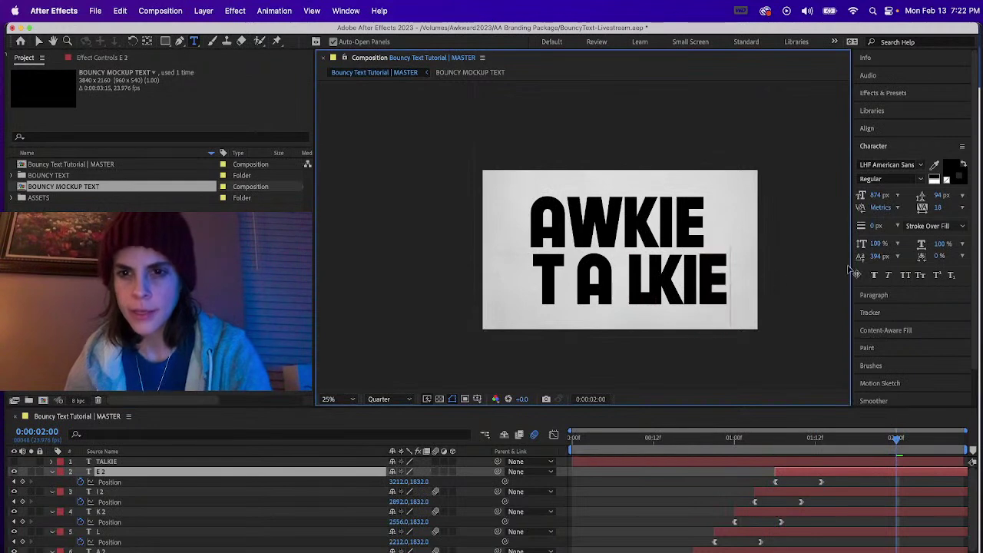
{"action": "left_click", "coordinate": [854, 485]}
{"action": "left_click", "coordinate": [648, 450]}
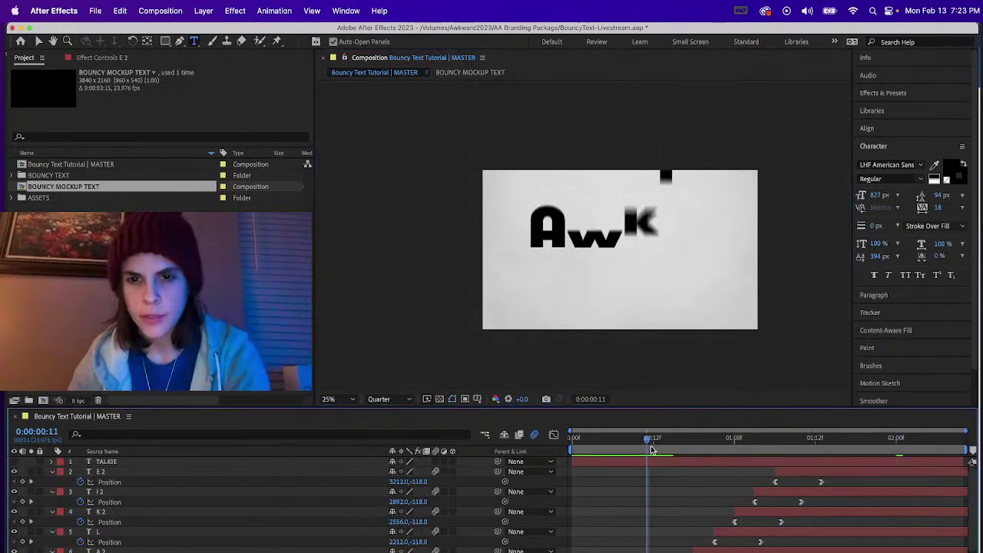
{"action": "key", "text": "space"}
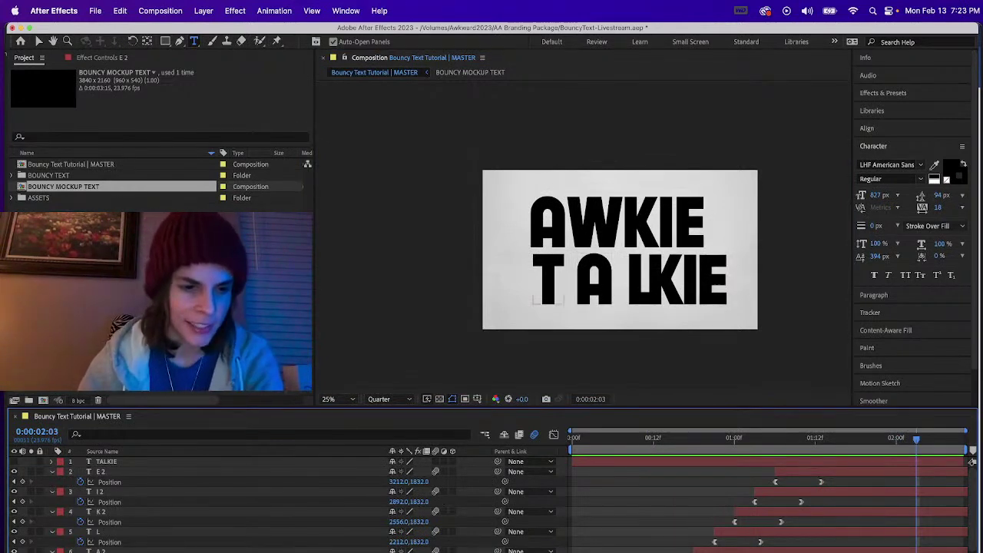
{"action": "left_click", "coordinate": [127, 552]}
{"action": "left_click", "coordinate": [123, 551], "text": "super"}
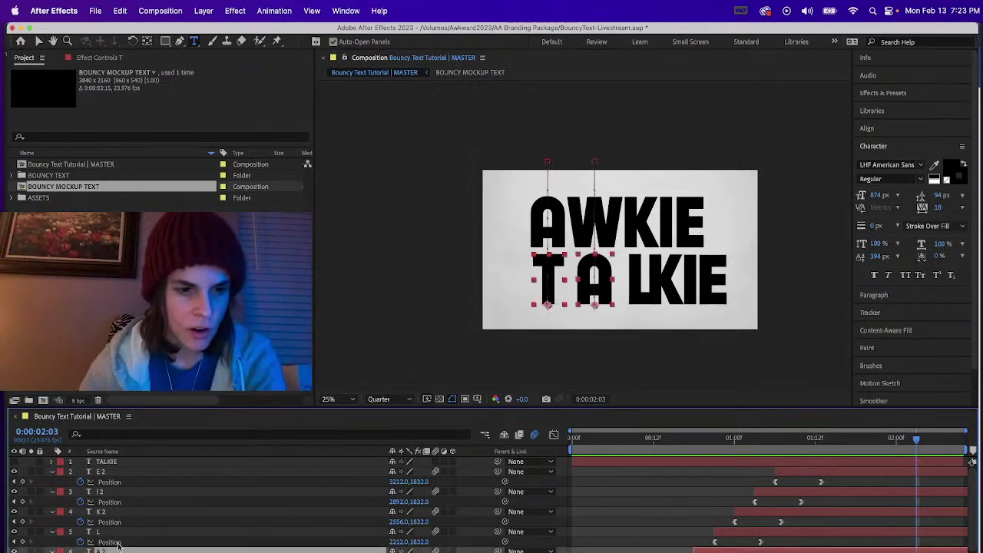
{"action": "left_click", "coordinate": [106, 539], "text": "super"}
{"action": "left_click", "coordinate": [107, 513], "text": "super"}
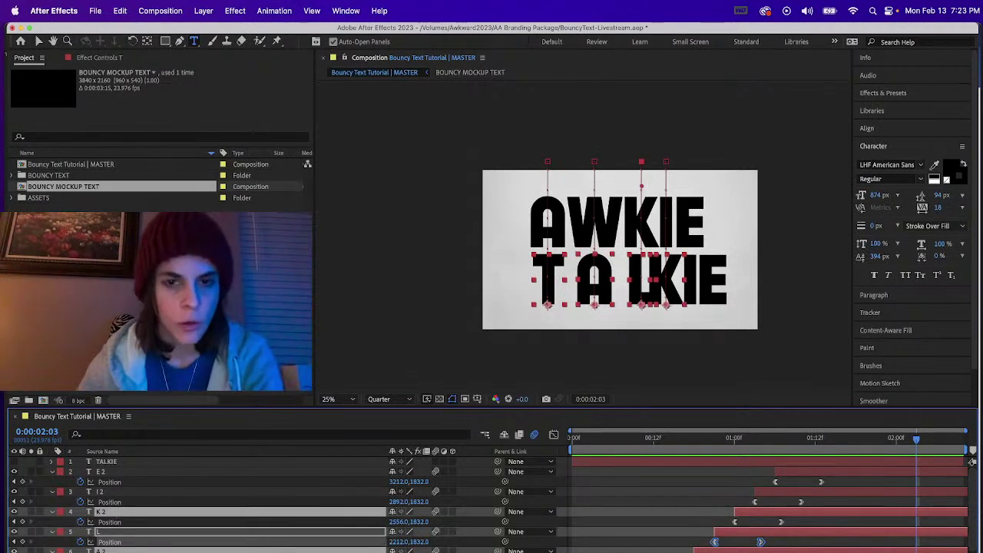
Step: At 0:00:02:03, shift the second word's A, L, K, I and E together toward the T until E reaches X 3076
{"action": "left_click", "coordinate": [119, 552]}
{"action": "left_click", "coordinate": [117, 551]}
{"action": "left_click", "coordinate": [107, 473], "text": "shift"}
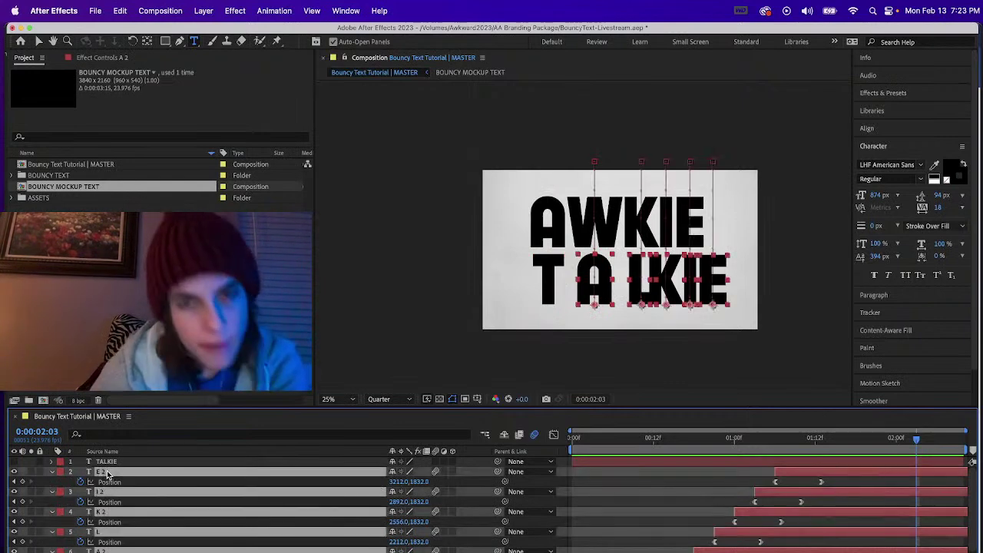
{"action": "key", "text": "shift+Left"}
{"action": "key", "text": "shift+Left"}
{"action": "key", "text": "shift+Left"}
{"action": "key", "text": "shift+Left"}
{"action": "key", "text": "Right"}
{"action": "key", "text": "Right"}
{"action": "key", "text": "Right"}
{"action": "key", "text": "Right"}
{"action": "key", "text": "Right"}
{"action": "key", "text": "Right"}
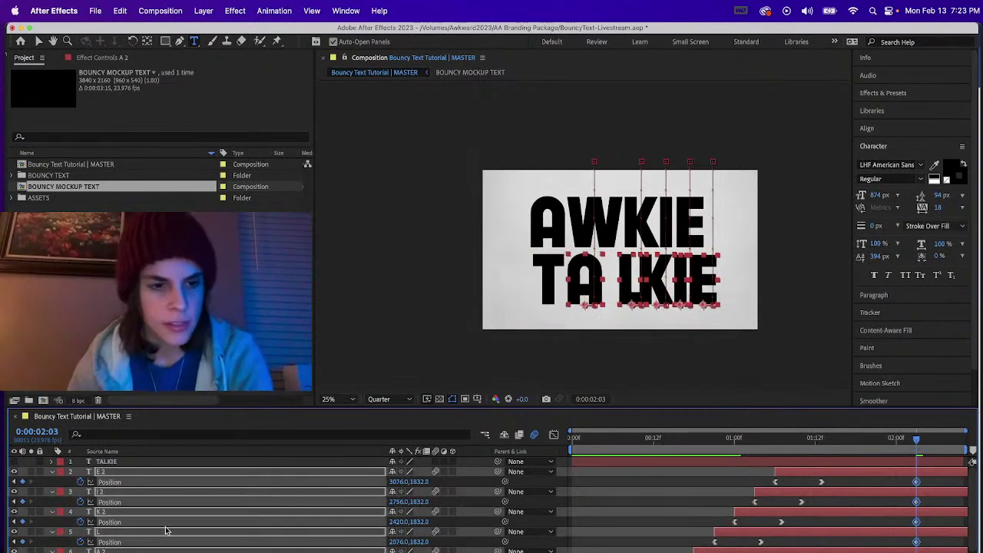
Step: Shift the second word's L, K, I and E together toward the A until L reaches X 1884
{"action": "key", "text": "ctrl+Down"}
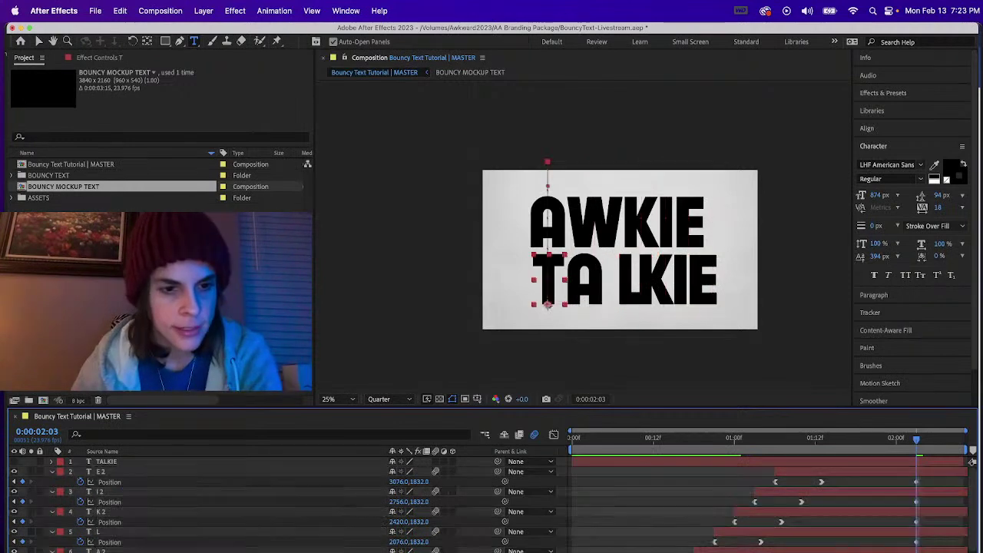
{"action": "left_click", "coordinate": [125, 533]}
{"action": "left_click", "coordinate": [118, 475], "text": "shift"}
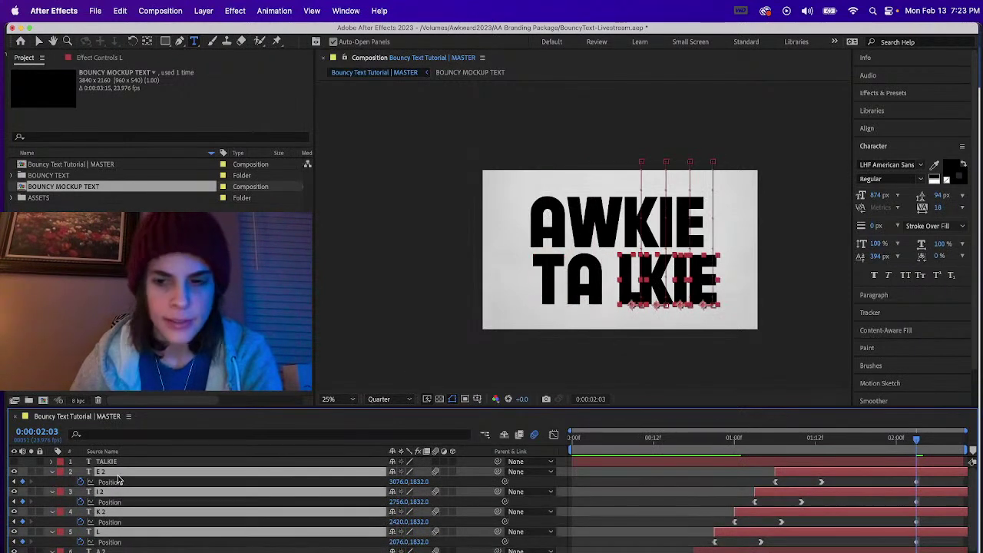
{"action": "key", "text": "shift+Left"}
{"action": "key", "text": "shift+Left"}
{"action": "key", "text": "shift+Left"}
{"action": "key", "text": "shift+Left"}
{"action": "key", "text": "Left"}
{"action": "key", "text": "Left"}
{"action": "key", "text": "Left"}
{"action": "key", "text": "Left"}
{"action": "key", "text": "Left"}
{"action": "key", "text": "Left"}
{"action": "key", "text": "Left"}
{"action": "key", "text": "Left"}
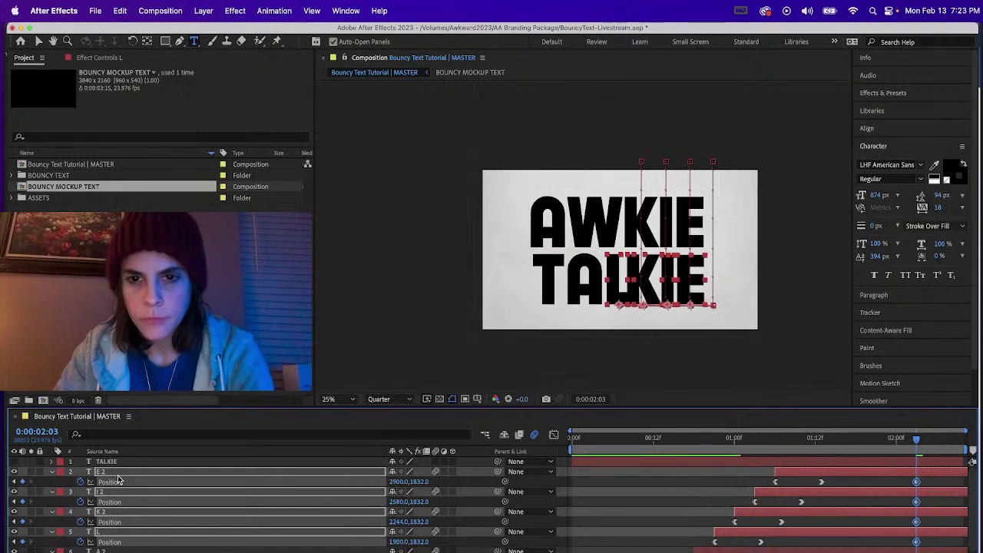
Step: Shift all Position keyframes of the second word's E away from the I, bringing its X at 0:00:02:03 to 2956
{"action": "left_click", "coordinate": [119, 513]}
{"action": "left_click", "coordinate": [119, 492], "text": "shift"}
{"action": "left_click", "coordinate": [114, 481], "text": "shift"}
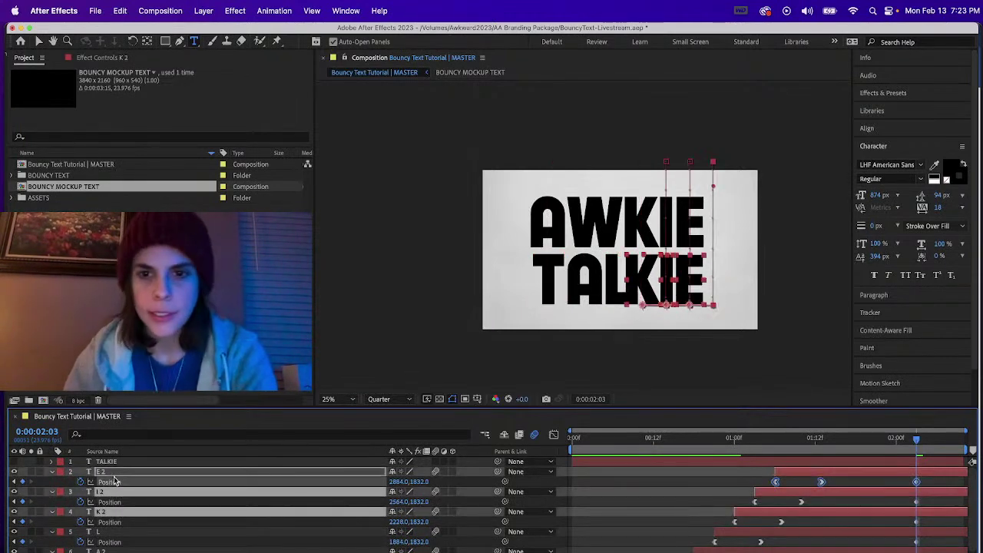
{"action": "key", "text": "shift+Right"}
{"action": "key", "text": "shift+Right"}
{"action": "key", "text": "Left"}
{"action": "key", "text": "Left"}
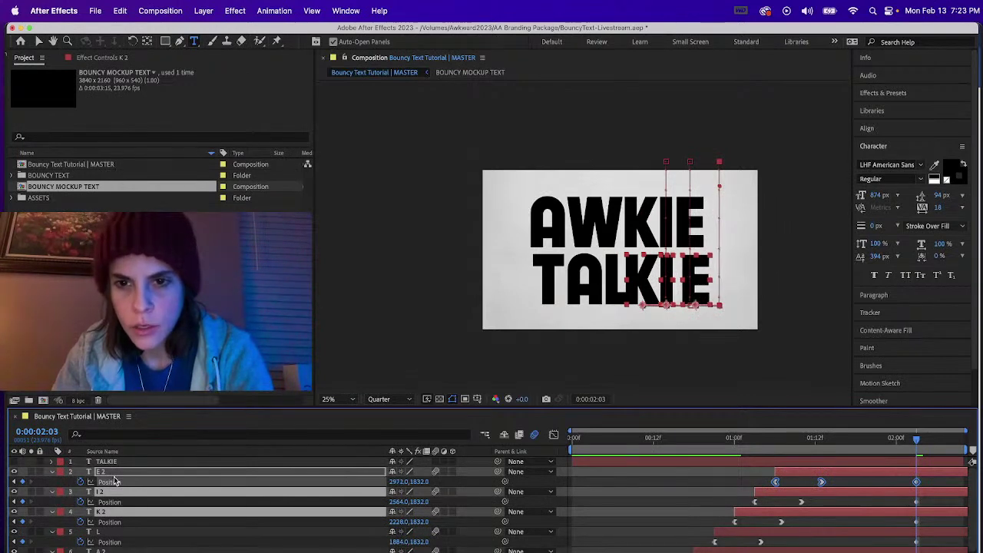
Step: Space the second word's K away from the L by moving it to X 2356 at 0:00:02:03
{"action": "left_click", "coordinate": [120, 512]}
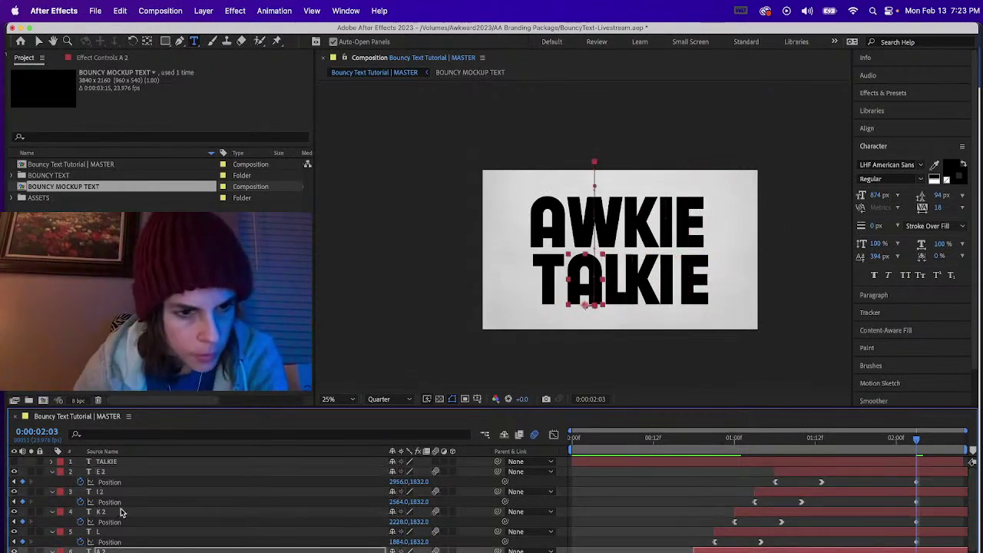
{"action": "key", "text": "shift+Right"}
{"action": "key", "text": "shift+Right"}
{"action": "key", "text": "shift+Right"}
{"action": "key", "text": "Right"}
{"action": "key", "text": "Right"}
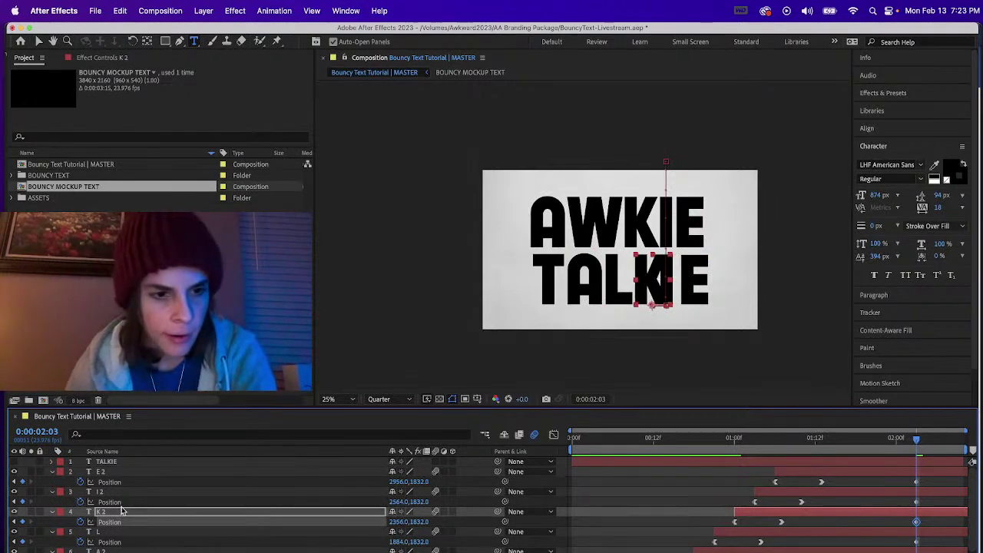
Step: Space the second word's I away from the K by moving it to X 2692 at 0:00:02:03
{"action": "left_click", "coordinate": [125, 494]}
{"action": "key", "text": "shift+Right"}
{"action": "key", "text": "shift+Right"}
{"action": "key", "text": "shift+Right"}
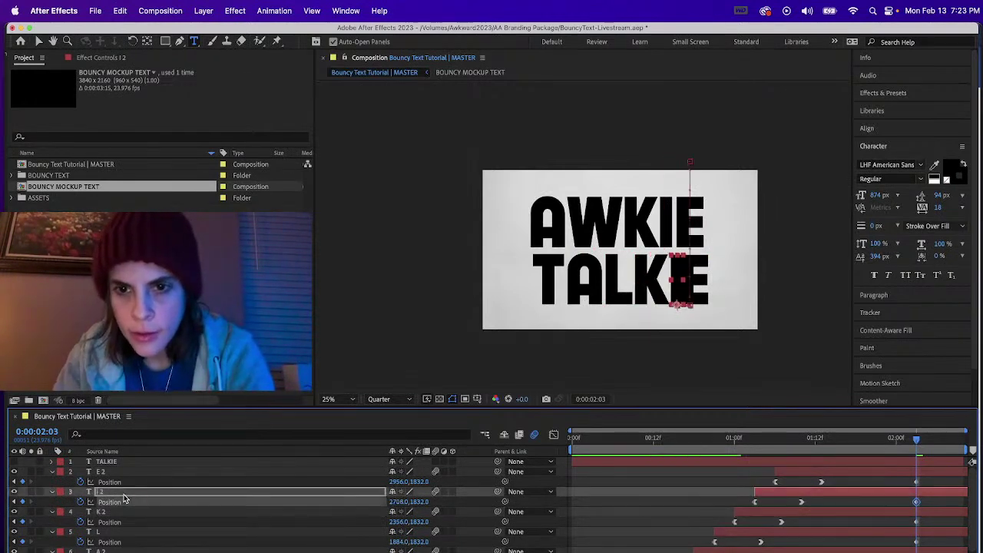
{"action": "key", "text": "Right"}
{"action": "key", "text": "Right"}
Step: Adjust the gap between the second word's I and E by moving E to X 3036 at 0:00:02:03
{"action": "left_click", "coordinate": [125, 473]}
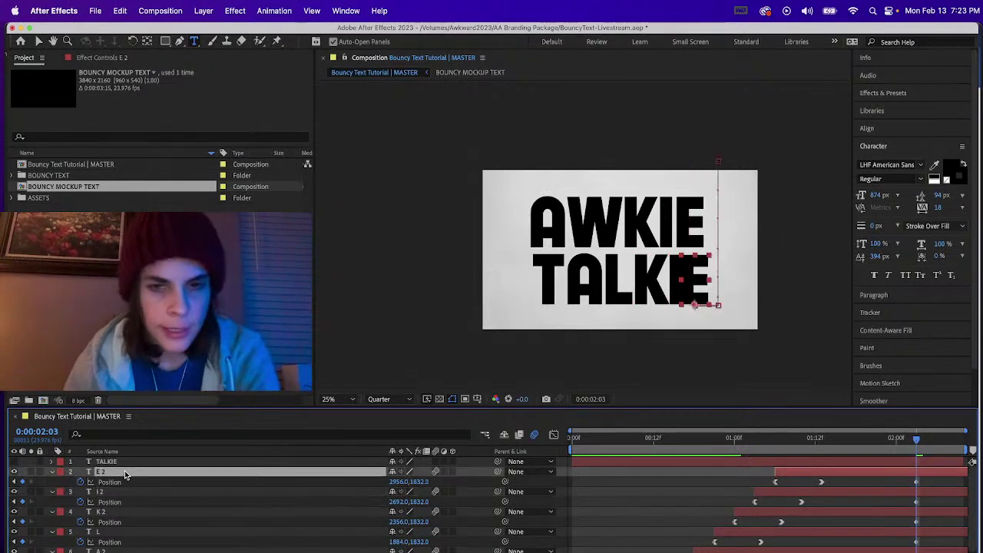
{"action": "key", "text": "shift+Right"}
{"action": "key", "text": "shift+Right"}
{"action": "key", "text": "shift+Right"}
{"action": "key", "text": "shift+Right"}
{"action": "key", "text": "Left"}
{"action": "key", "text": "Left"}
{"action": "key", "text": "Left"}
{"action": "key", "text": "Left"}
{"action": "key", "text": "Left"}
{"action": "key", "text": "Left"}
{"action": "key", "text": "Left"}
{"action": "key", "text": "Left"}
{"action": "key", "text": "Left"}
{"action": "key", "text": "Left"}
{"action": "key", "text": "Left"}
{"action": "key", "text": "Left"}
{"action": "key", "text": "Left"}
{"action": "key", "text": "Left"}
{"action": "key", "text": "Left"}
{"action": "key", "text": "Left"}
{"action": "key", "text": "Left"}
{"action": "key", "text": "Left"}
{"action": "key", "text": "Left"}
{"action": "key", "text": "Left"}
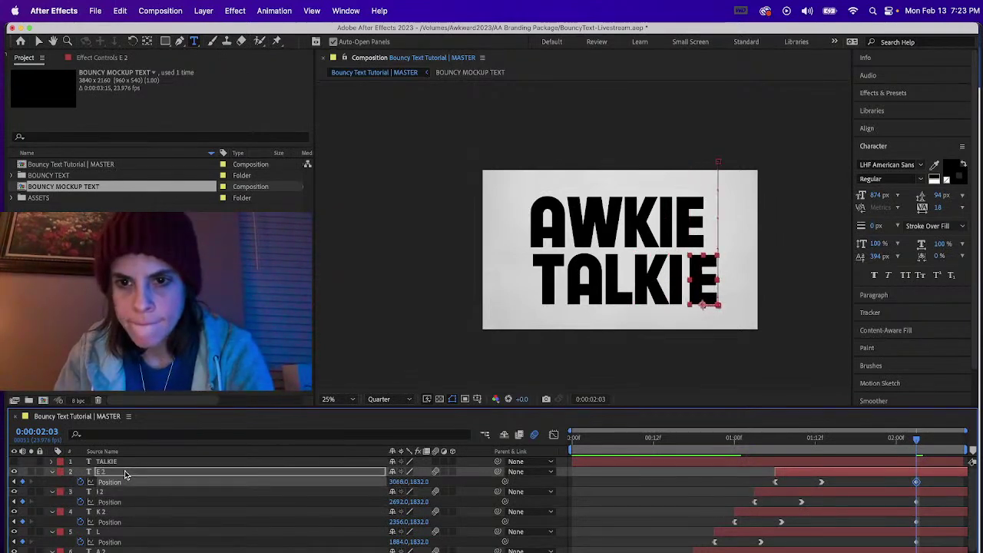
{"action": "key", "text": "Right"}
{"action": "key", "text": "Right"}
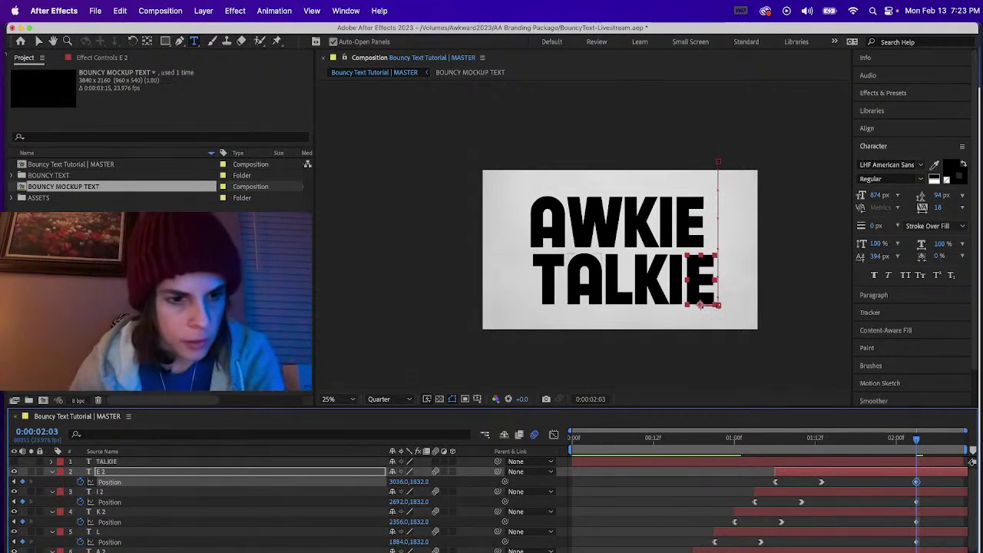
Step: Tighten the gap after the second word's T by nudging A through E together until E reaches X 2996
{"action": "left_click", "coordinate": [115, 550]}
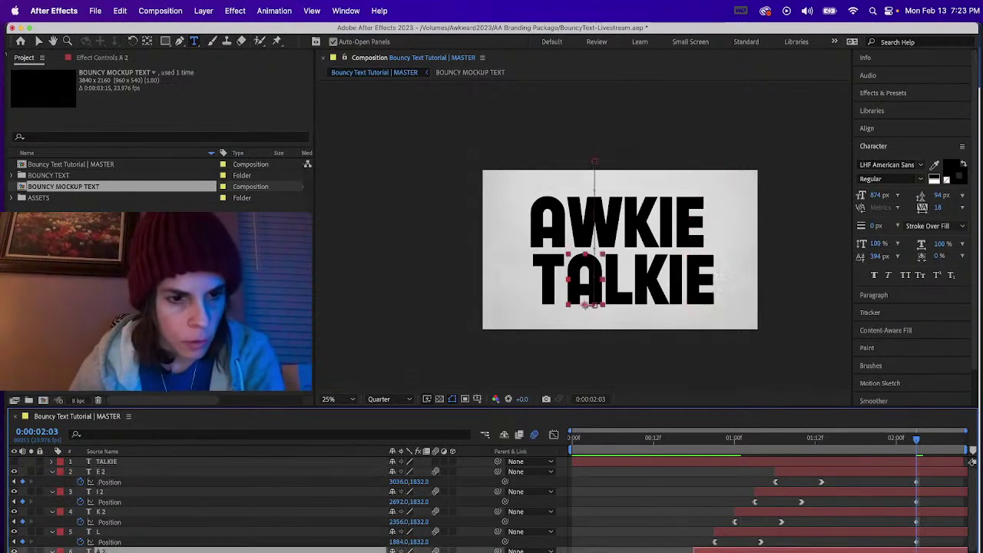
{"action": "left_click", "coordinate": [106, 473], "text": "shift"}
{"action": "key", "text": "Left"}
{"action": "key", "text": "Left"}
{"action": "key", "text": "Left"}
{"action": "key", "text": "Left"}
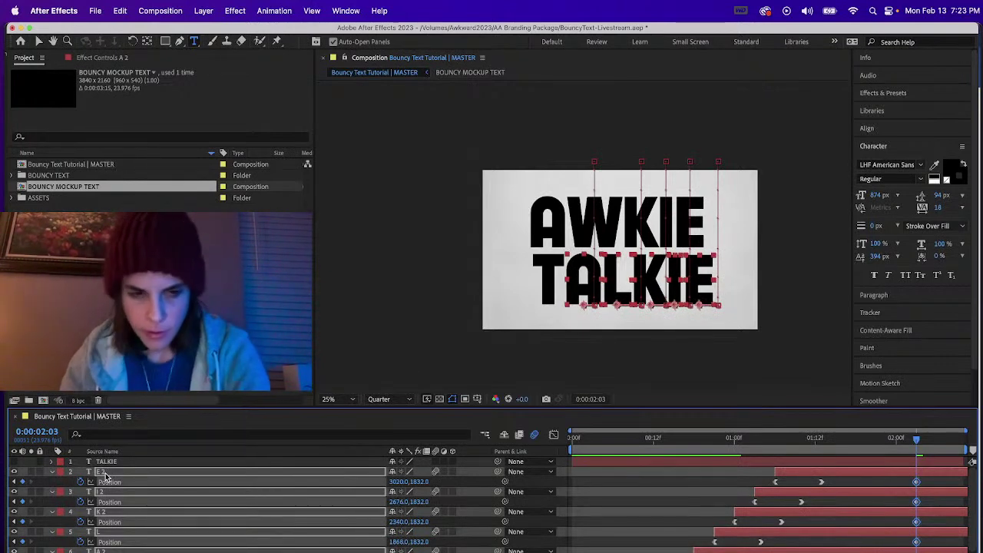
{"action": "key", "text": "Left"}
{"action": "key", "text": "Left"}
{"action": "key", "text": "Left"}
{"action": "key", "text": "Left"}
{"action": "key", "text": "Left"}
{"action": "key", "text": "Left"}
{"action": "key", "text": "Left"}
{"action": "key", "text": "Left"}
{"action": "key", "text": "Left"}
{"action": "key", "text": "Left"}
{"action": "key", "text": "Left"}
{"action": "key", "text": "Left"}
{"action": "key", "text": "Left"}
{"action": "key", "text": "Left"}
{"action": "key", "text": "Left"}
{"action": "key", "text": "Left"}
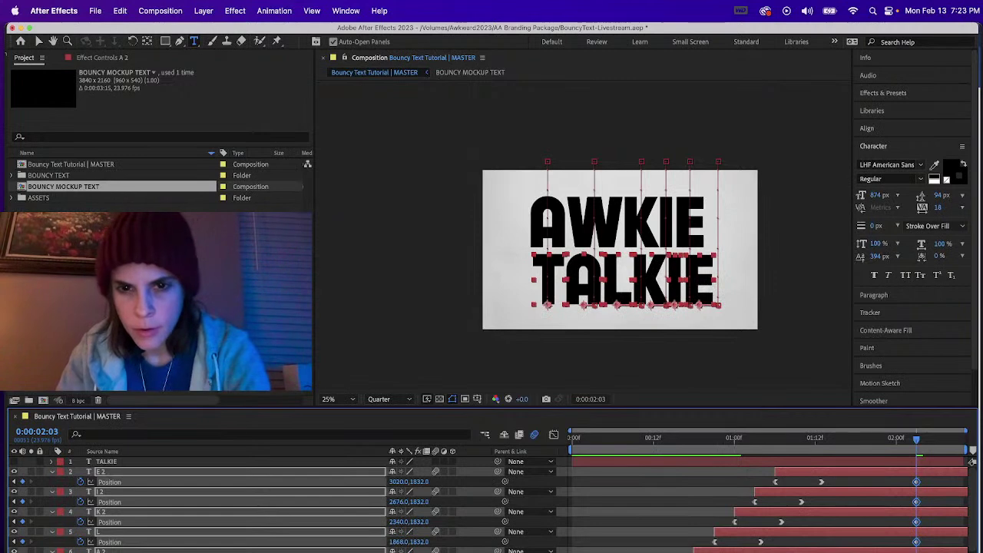
{"action": "key", "text": "Right"}
{"action": "key", "text": "Right"}
{"action": "key", "text": "Right"}
{"action": "key", "text": "Right"}
{"action": "key", "text": "Right"}
{"action": "key", "text": "Right"}
{"action": "key", "text": "Right"}
{"action": "key", "text": "Right"}
{"action": "key", "text": "Right"}
{"action": "key", "text": "Right"}
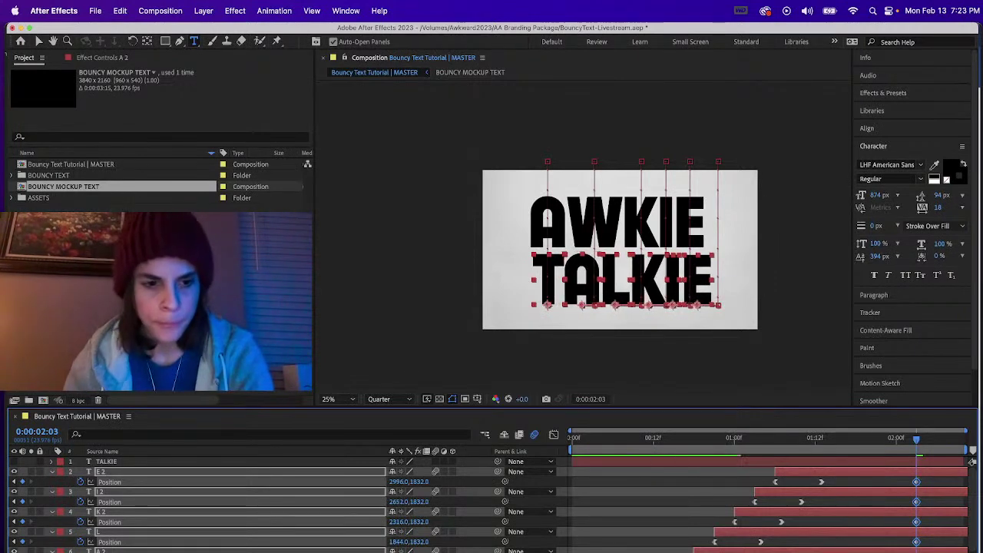
Step: Select all six TALKIE letter layers and shift the word left under AWKIE until E reaches X 2940
{"action": "left_click", "coordinate": [107, 551]}
{"action": "left_click", "coordinate": [107, 551]}
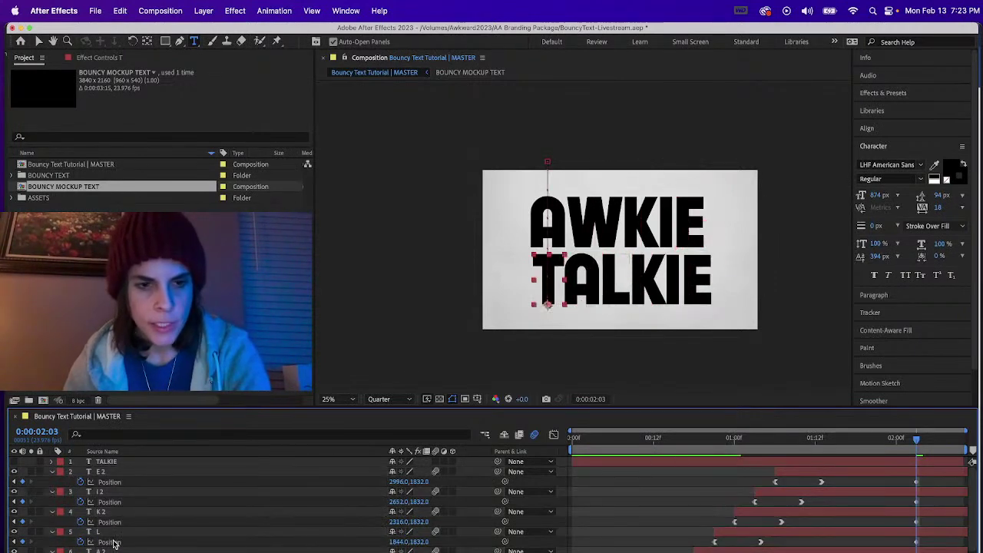
{"action": "left_click", "coordinate": [115, 475], "text": "shift"}
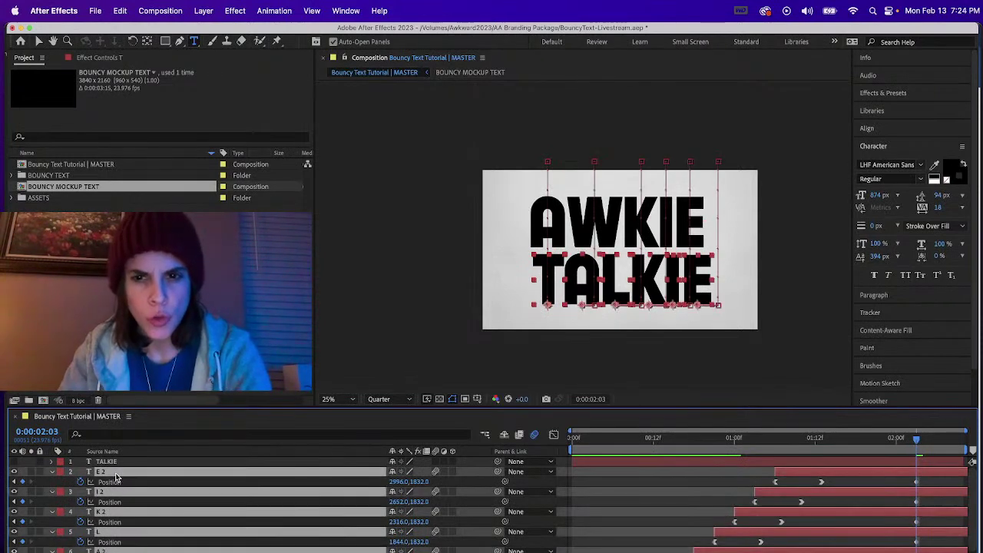
{"action": "key", "text": "shift+Left"}
{"action": "key", "text": "shift+Left"}
{"action": "key", "text": "Right"}
{"action": "key", "text": "Right"}
{"action": "key", "text": "Right"}
{"action": "key", "text": "Right"}
{"action": "key", "text": "Right"}
{"action": "key", "text": "Right"}
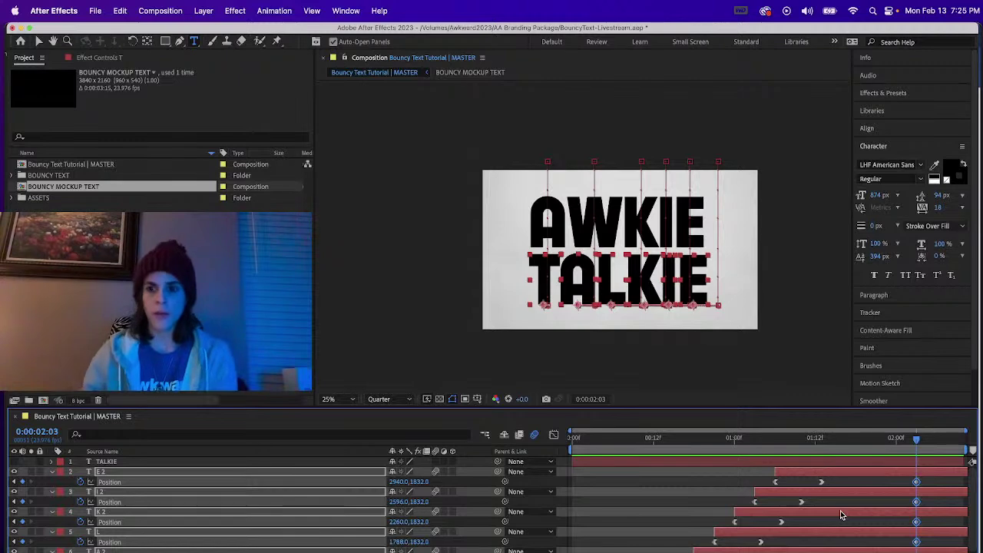
Step: Move the TALKIE letters' aligned Position keyframes at 0:00:02:03 earlier, to about 0:00:01:16
{"action": "left_click_drag", "start_coordinate": [916, 483], "coordinate": [842, 482]}
{"action": "left_click", "coordinate": [819, 454]}
{"action": "left_click", "coordinate": [821, 439]}
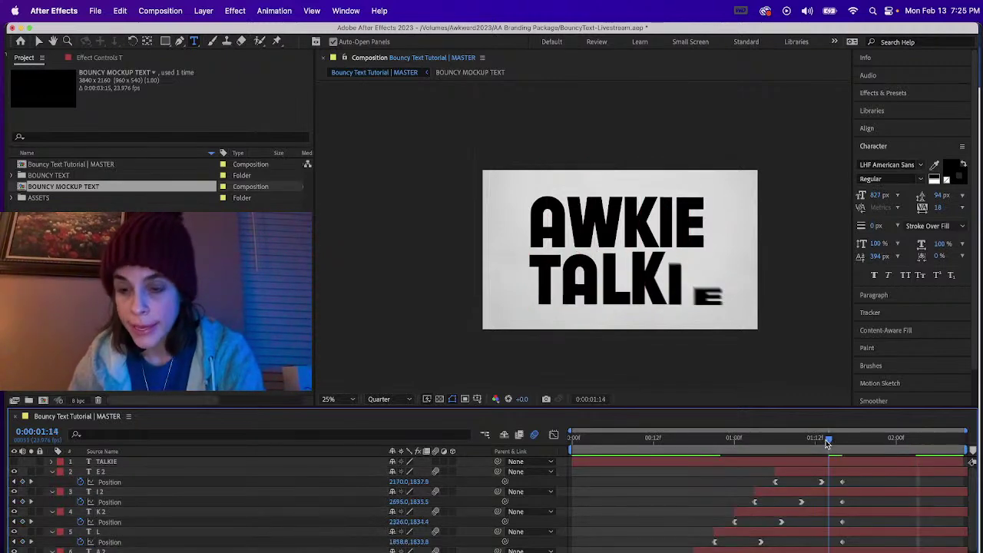
Step: Delete the second word's E landing keyframe at 0:00:01:13 and move its aligned Position keyframe into that spot
{"action": "left_click", "coordinate": [823, 483]}
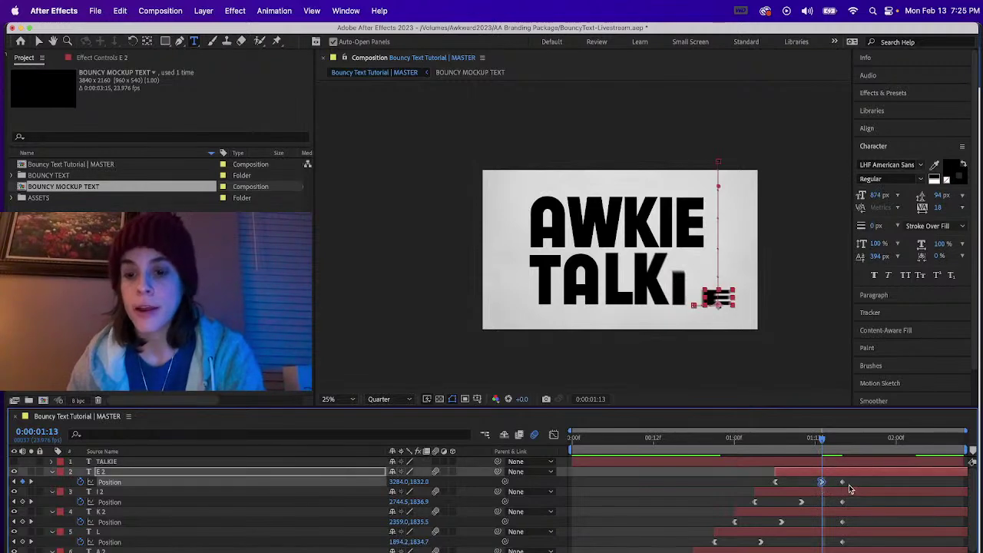
{"action": "key", "text": "Delete"}
{"action": "left_click_drag", "start_coordinate": [842, 482], "coordinate": [817, 482]}
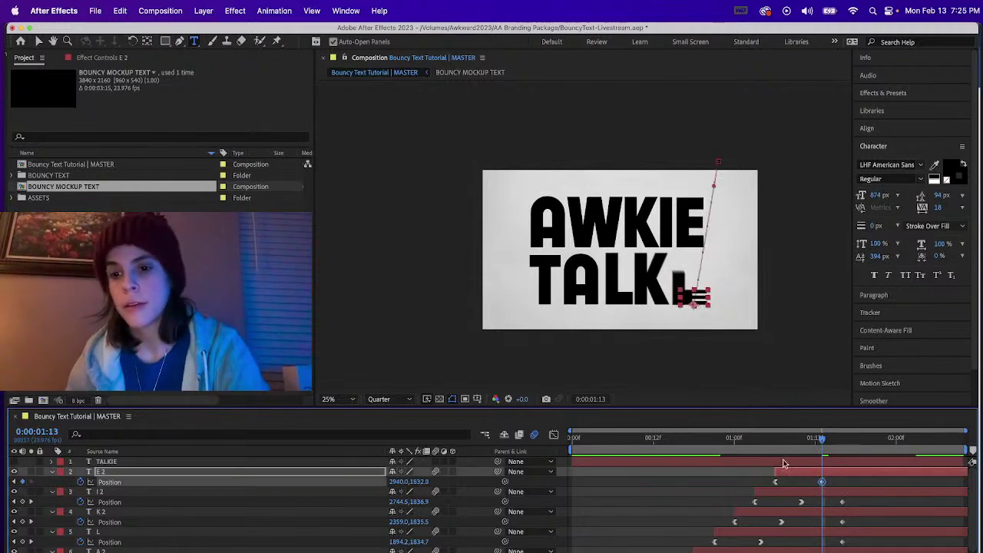
Step: Replace the second word's I landing keyframe at 0:00:01:10 with its aligned Position keyframe
{"action": "left_click", "coordinate": [802, 442]}
{"action": "left_click", "coordinate": [803, 492]}
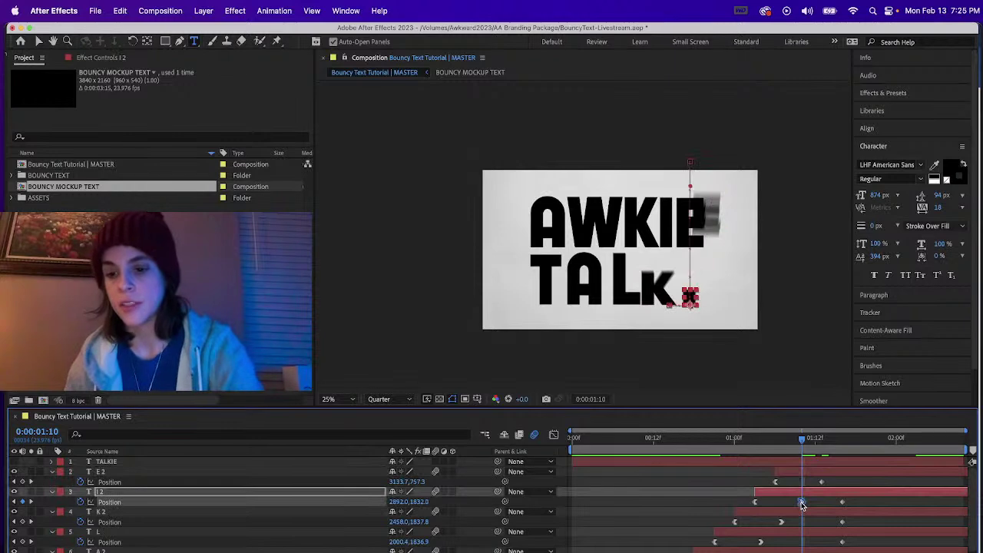
{"action": "left_click_drag", "start_coordinate": [841, 503], "coordinate": [803, 515]}
Step: Replace the second word's K landing keyframe at 0:00:01:07 with its aligned Position keyframe, and go to L's landing keyframe at 0:00:01:04
{"action": "key", "text": "j"}
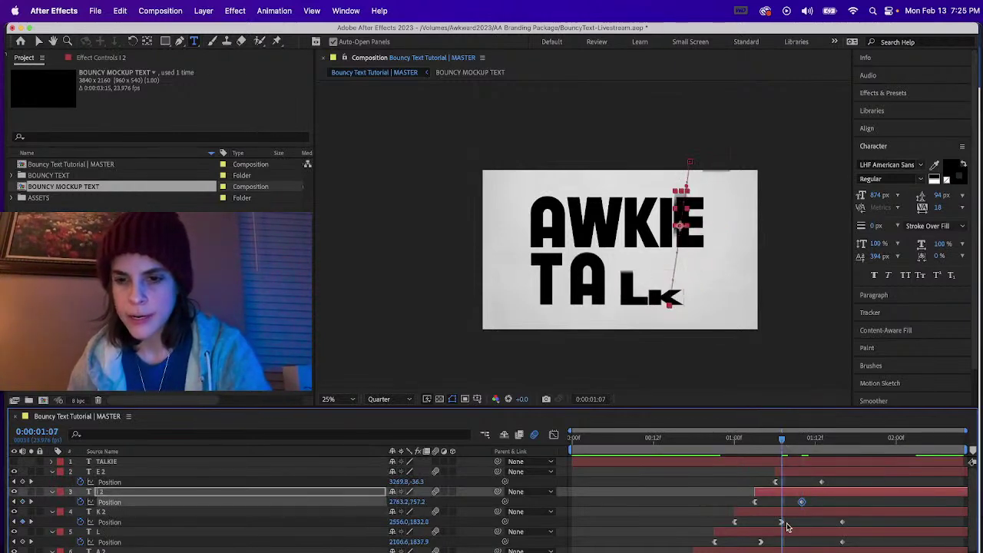
{"action": "left_click", "coordinate": [783, 523]}
{"action": "key", "text": "Delete"}
{"action": "left_click_drag", "start_coordinate": [843, 523], "coordinate": [780, 528]}
{"action": "key", "text": "j"}
{"action": "key", "text": "j"}
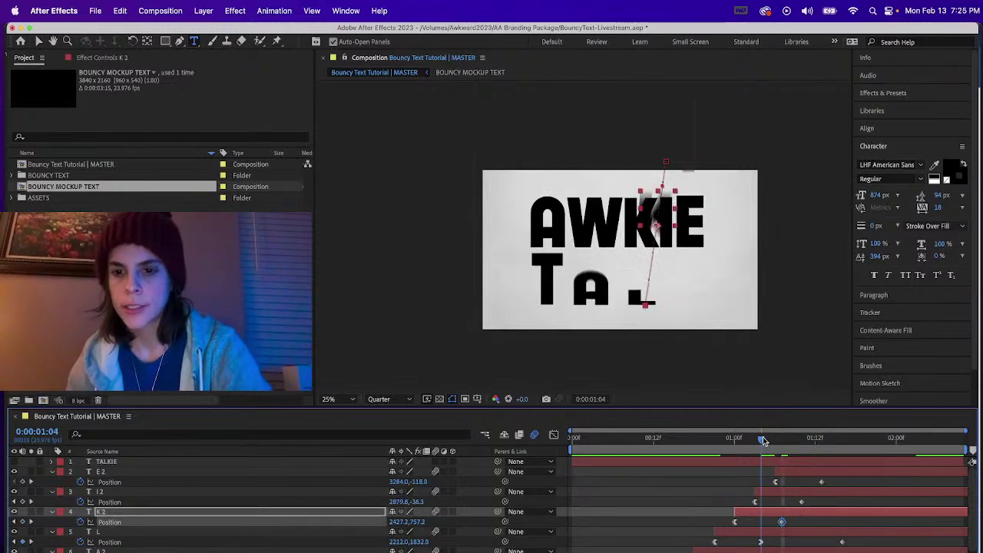
Step: Delete L's landing Position keyframe at 0:00:01:04 and move its aligned Position keyframe into that spot
{"action": "left_click", "coordinate": [760, 542]}
{"action": "key", "text": "Delete"}
{"action": "left_click_drag", "start_coordinate": [842, 542], "coordinate": [763, 552]}
Step: Replace the second word's A landing keyframe at 0:00:01:01 with its aligned Position keyframe
{"action": "left_click_drag", "start_coordinate": [760, 444], "coordinate": [741, 453]}
{"action": "key", "text": "Tab"}
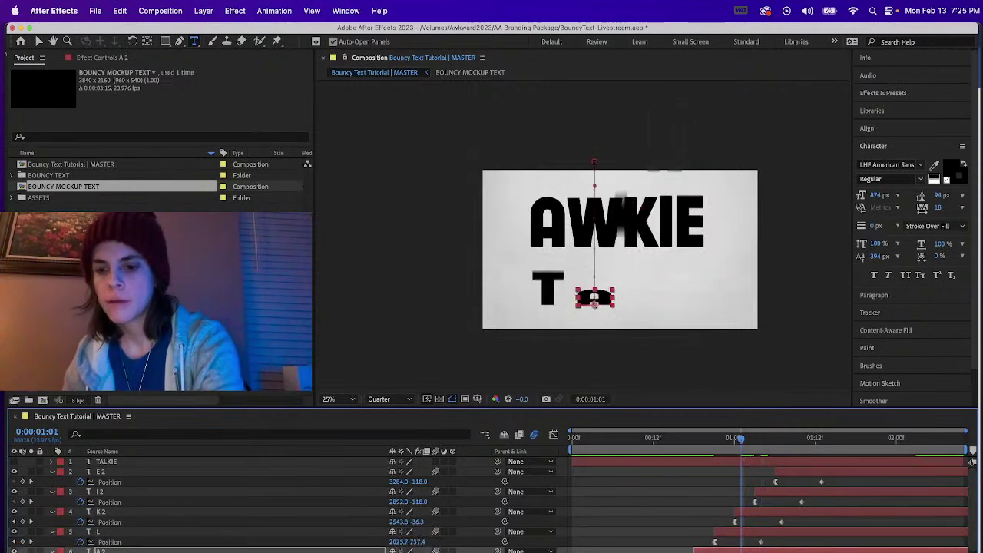
{"action": "key", "text": "Delete"}
{"action": "left_click_drag", "start_coordinate": [822, 552], "coordinate": [741, 552]}
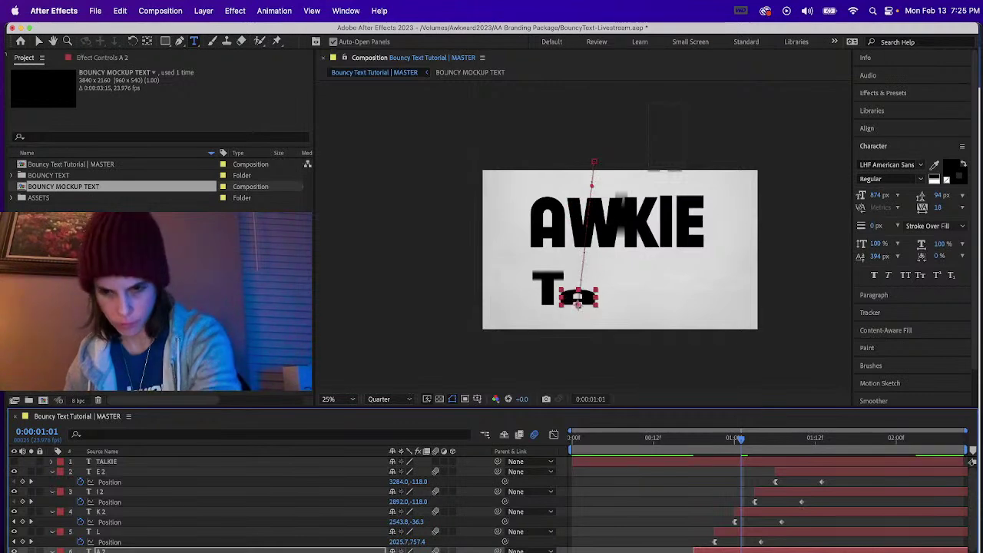
Step: Replace T's landing keyframe at 0:00:00:22 with its aligned Position keyframe
{"action": "left_click_drag", "start_coordinate": [739, 438], "coordinate": [721, 445]}
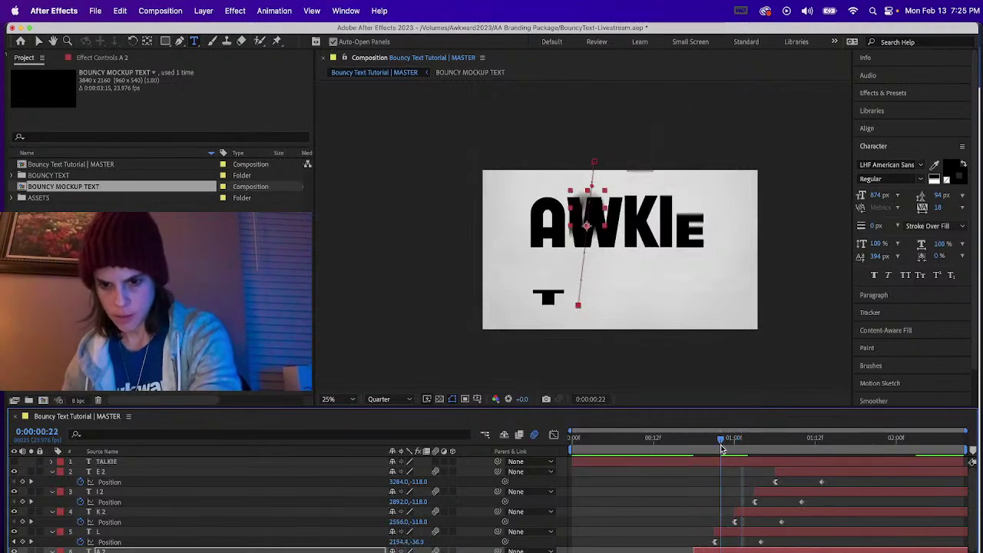
{"action": "key", "text": "ctrl+Down"}
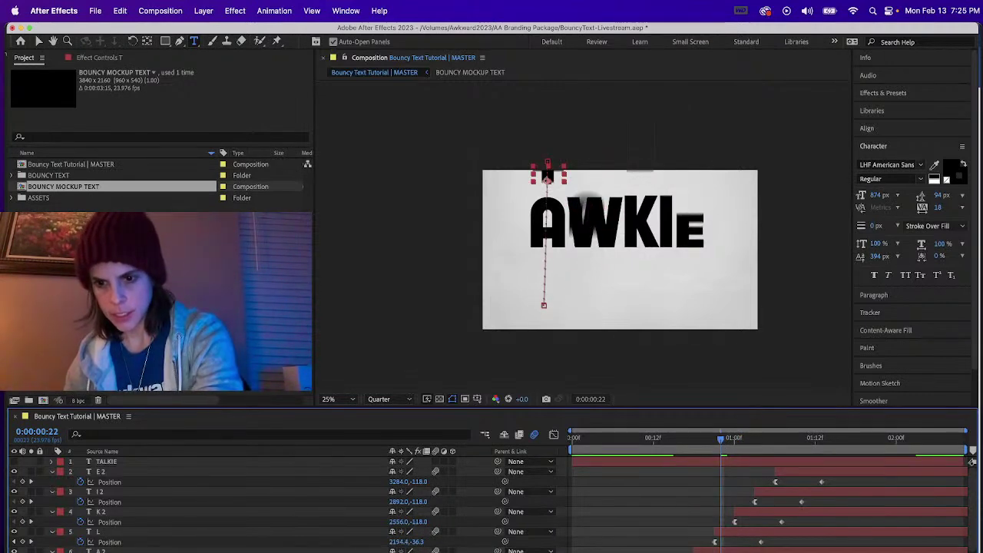
{"action": "left_click_drag", "start_coordinate": [801, 552], "coordinate": [720, 552]}
Step: Apply Easy Ease In to the landing Position keyframes of all the TALKIE letters
{"action": "left_click_drag", "start_coordinate": [782, 482], "coordinate": [854, 550]}
{"action": "left_click_drag", "start_coordinate": [753, 524], "coordinate": [799, 551]}
{"action": "left_click_drag", "start_coordinate": [711, 552], "coordinate": [756, 552]}
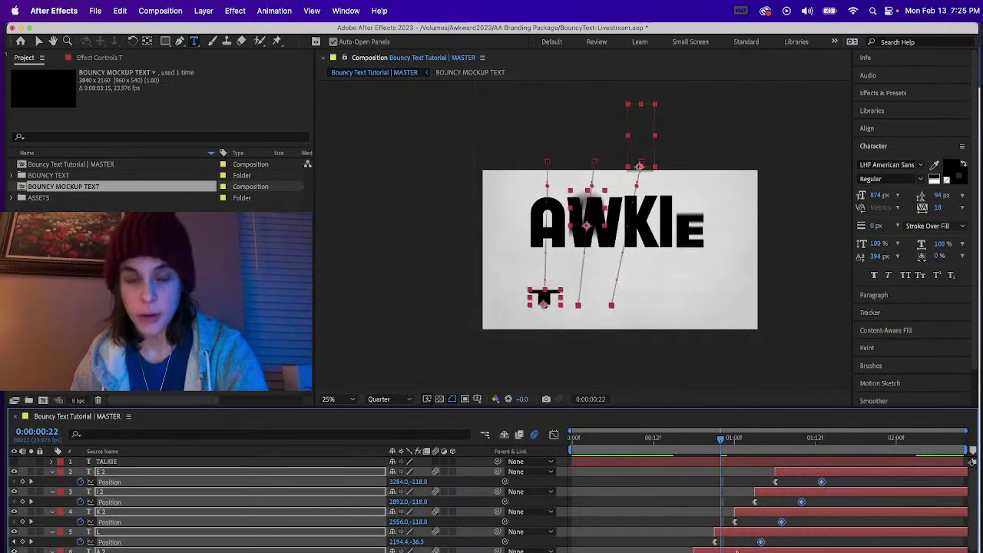
{"action": "left_click", "coordinate": [291, 10]}
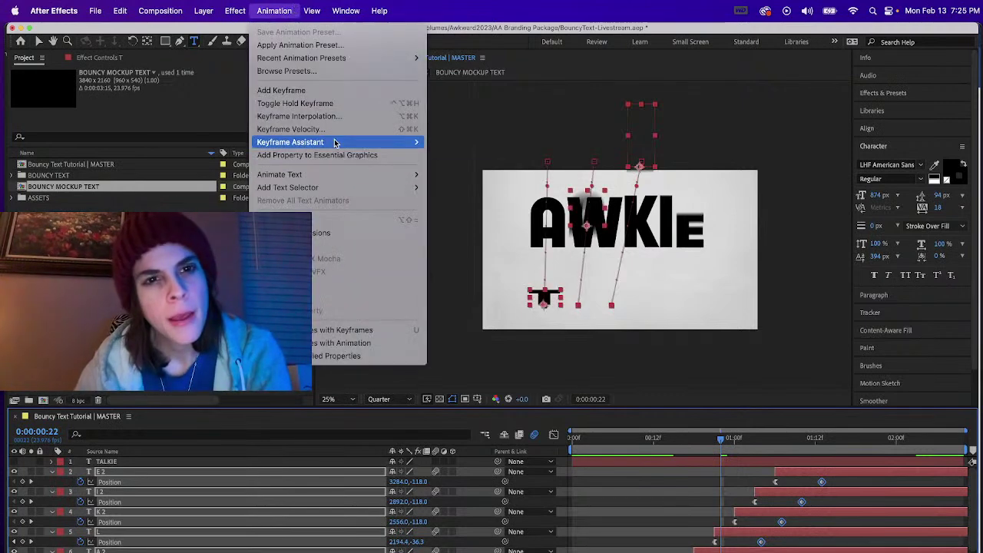
{"action": "mouse_move", "coordinate": [333, 142]}
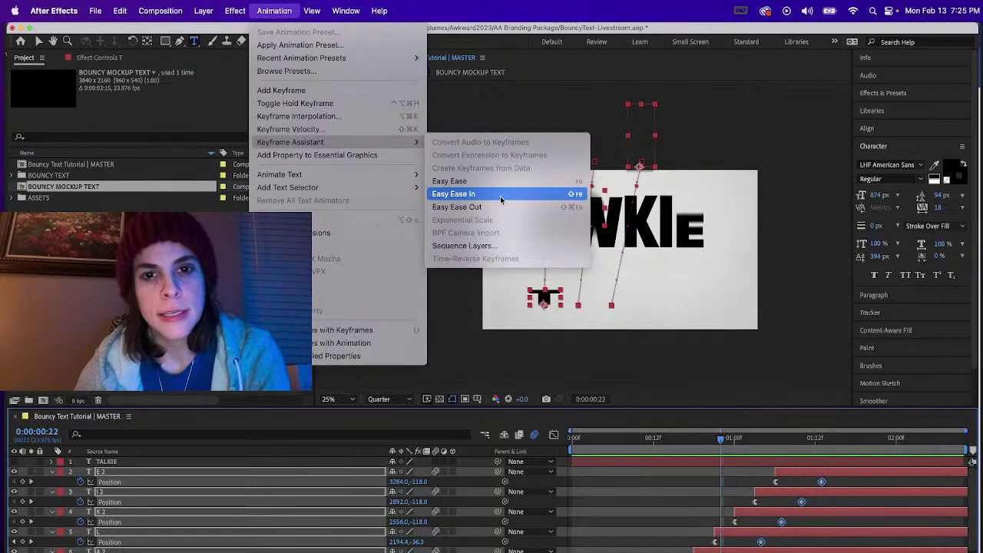
{"action": "left_click", "coordinate": [535, 194]}
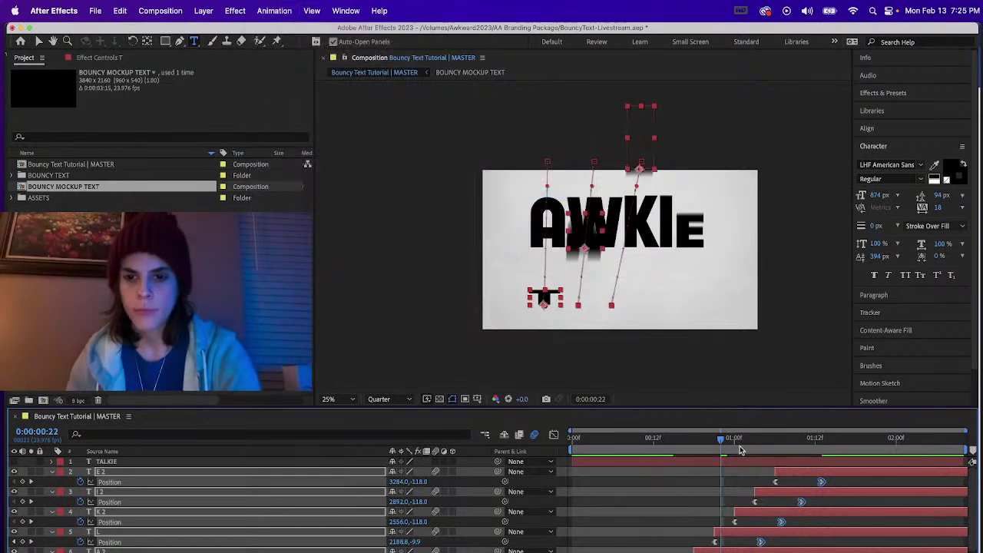
Step: Set the X position of the second word's E to 2940 at its starting keyframe, 0:00:01:06
{"action": "left_click", "coordinate": [819, 437]}
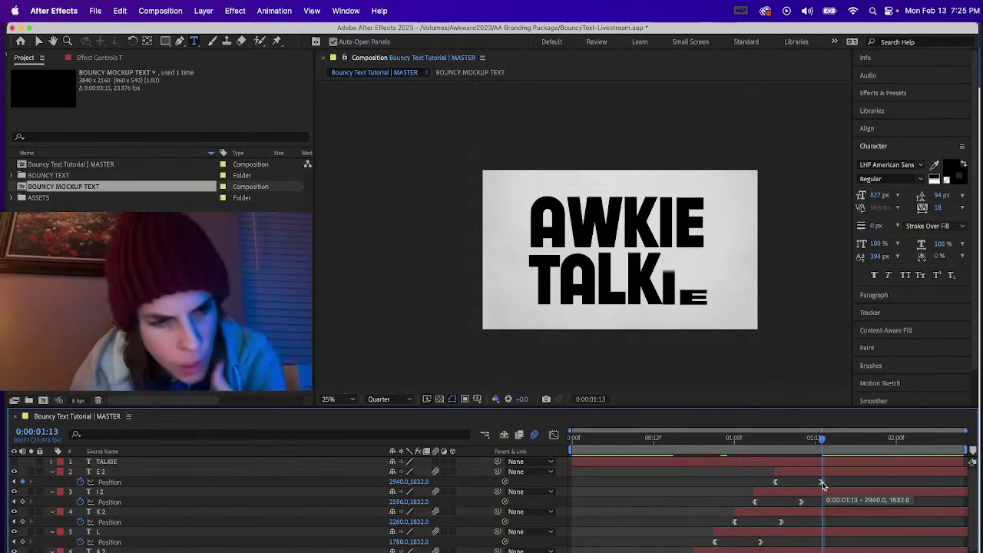
{"action": "left_click_drag", "start_coordinate": [783, 443], "coordinate": [776, 443]}
{"action": "left_click", "coordinate": [400, 481]}
{"action": "type", "text": "2940"}
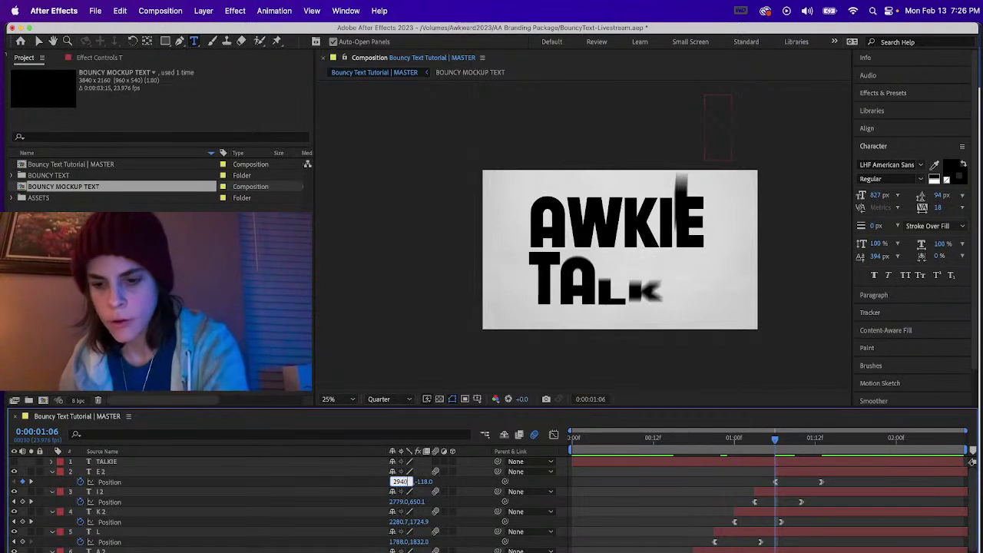
{"action": "key", "text": "Return"}
Step: Set the X position of the second word's I to 2596 at its starting keyframe, 0:00:01:03
{"action": "left_click_drag", "start_coordinate": [778, 448], "coordinate": [802, 451]}
{"action": "left_click", "coordinate": [807, 495]}
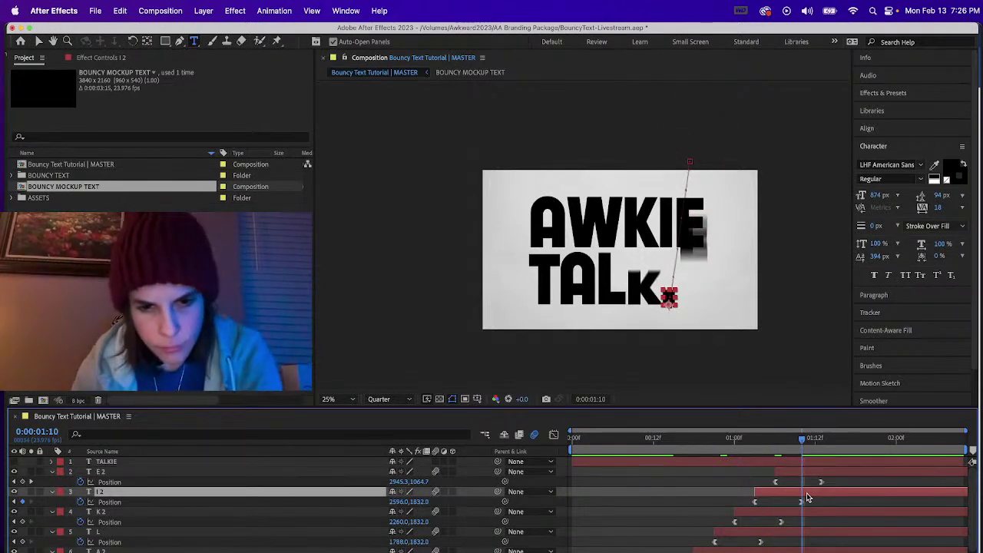
{"action": "left_click_drag", "start_coordinate": [772, 452], "coordinate": [754, 452]}
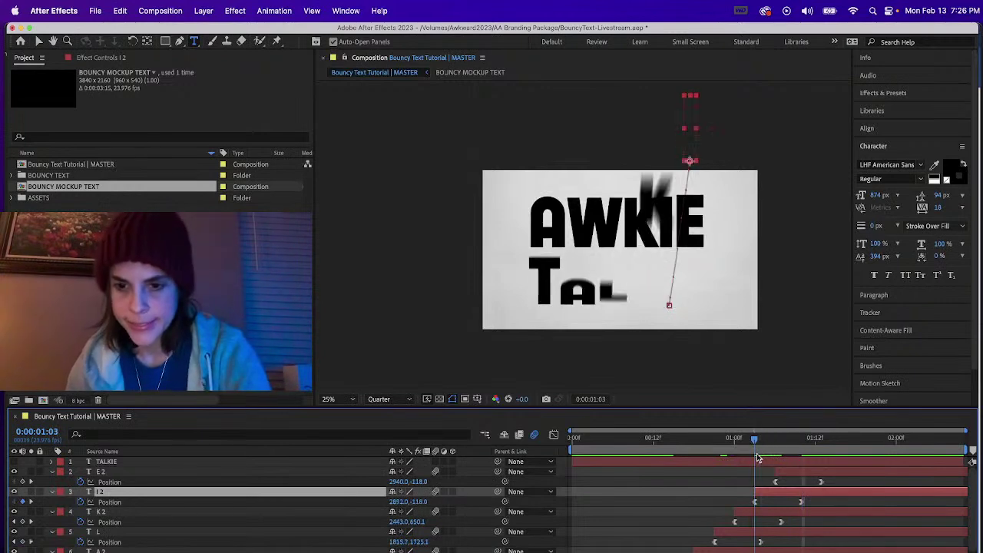
{"action": "left_click", "coordinate": [397, 501]}
{"action": "type", "text": "2596"}
{"action": "key", "text": "Return"}
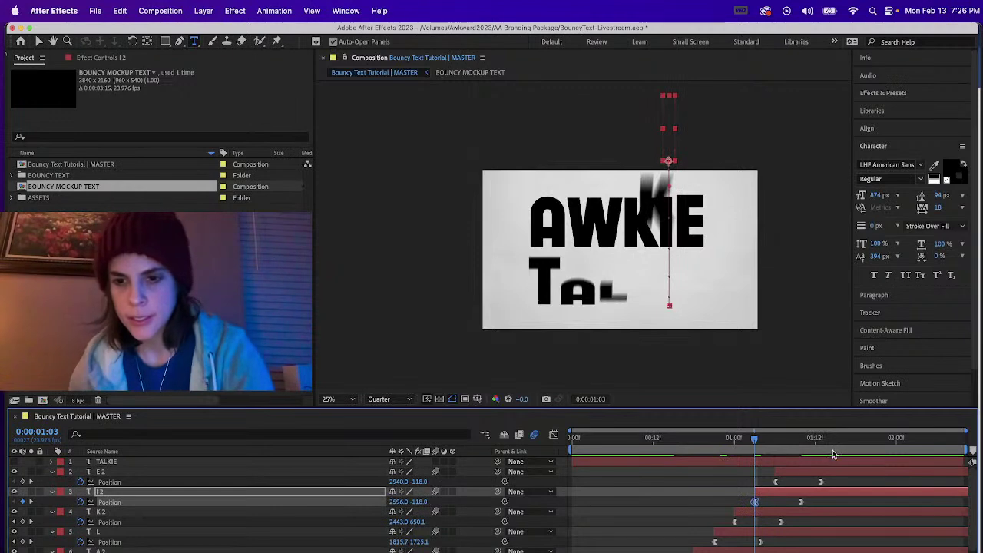
Step: Set the X position of the second word's K to 2260 at its starting keyframe, 0:00:01:00
{"action": "left_click_drag", "start_coordinate": [770, 450], "coordinate": [782, 450]}
{"action": "left_click", "coordinate": [773, 513]}
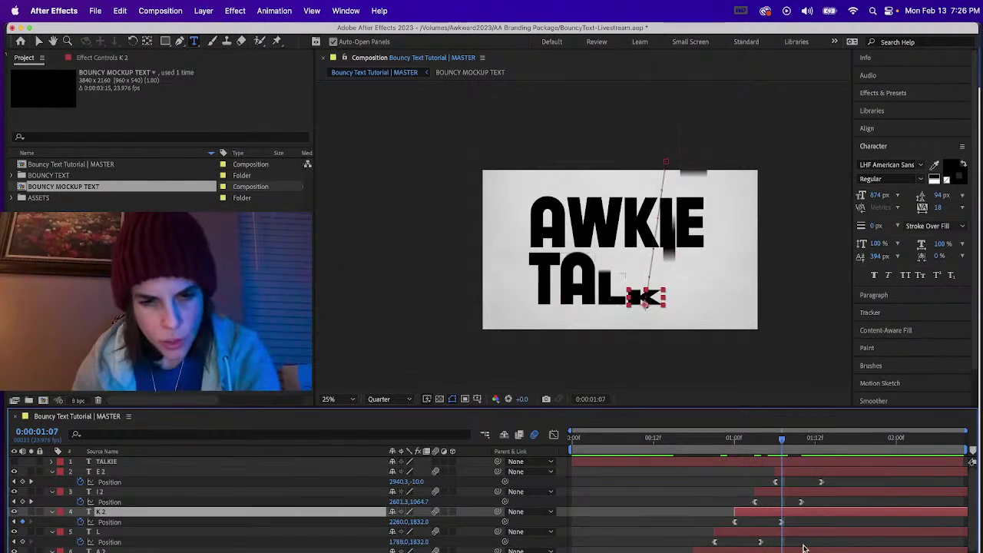
{"action": "left_click_drag", "start_coordinate": [748, 437], "coordinate": [735, 439]}
{"action": "left_click", "coordinate": [399, 520]}
{"action": "type", "text": "2260"}
{"action": "key", "text": "Return"}
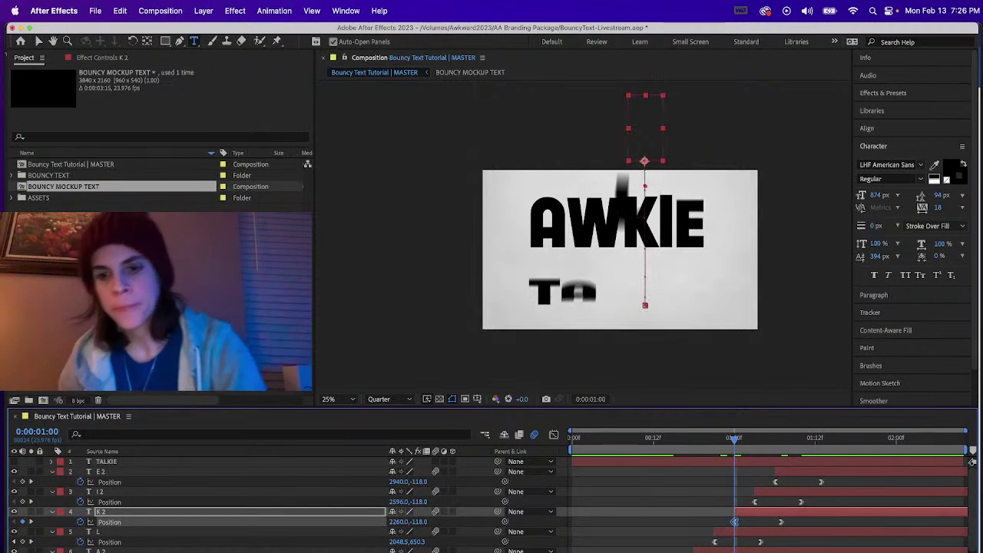
Step: Set L's X position to 1788 at its starting keyframe, 0:00:00:21
{"action": "left_click_drag", "start_coordinate": [751, 438], "coordinate": [761, 438]}
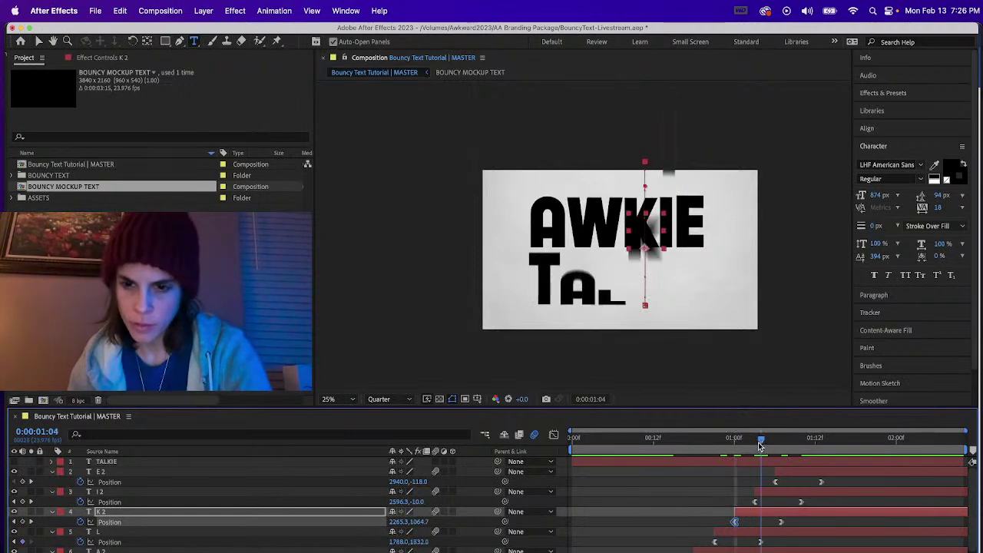
{"action": "left_click", "coordinate": [765, 540]}
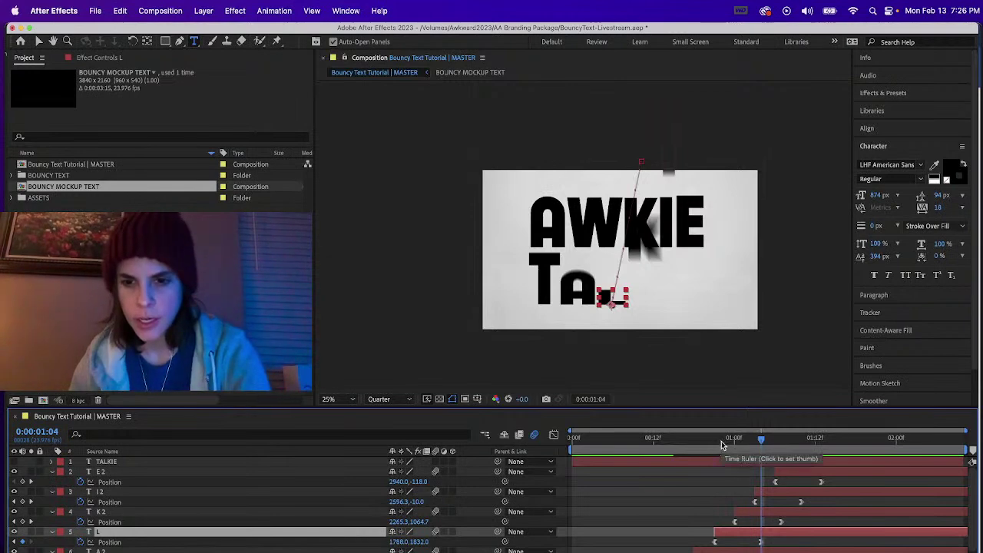
{"action": "left_click_drag", "start_coordinate": [720, 440], "coordinate": [715, 452]}
{"action": "left_click", "coordinate": [395, 542]}
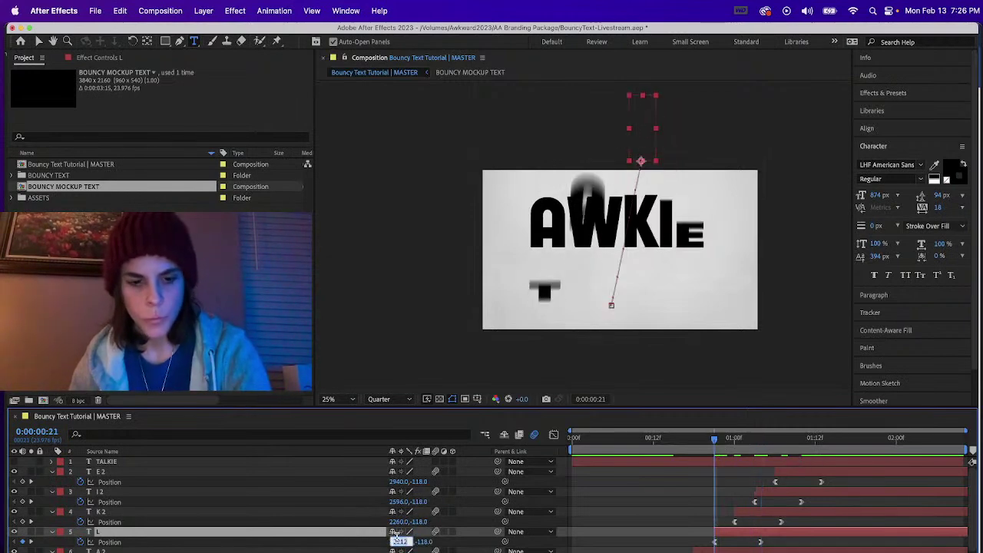
{"action": "type", "text": "1792"}
{"action": "key", "text": "Return"}
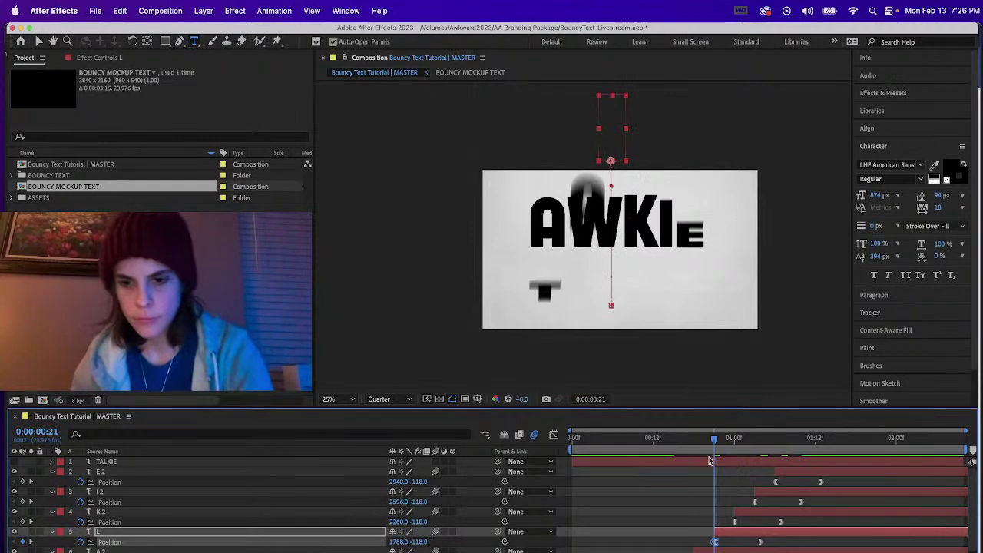
Step: Match the starting X position of the second word's A at 0:00:00:18 to its landing X position
{"action": "left_click", "coordinate": [737, 438]}
{"action": "left_click_drag", "start_coordinate": [737, 439], "coordinate": [742, 445]}
{"action": "left_click", "coordinate": [103, 551]}
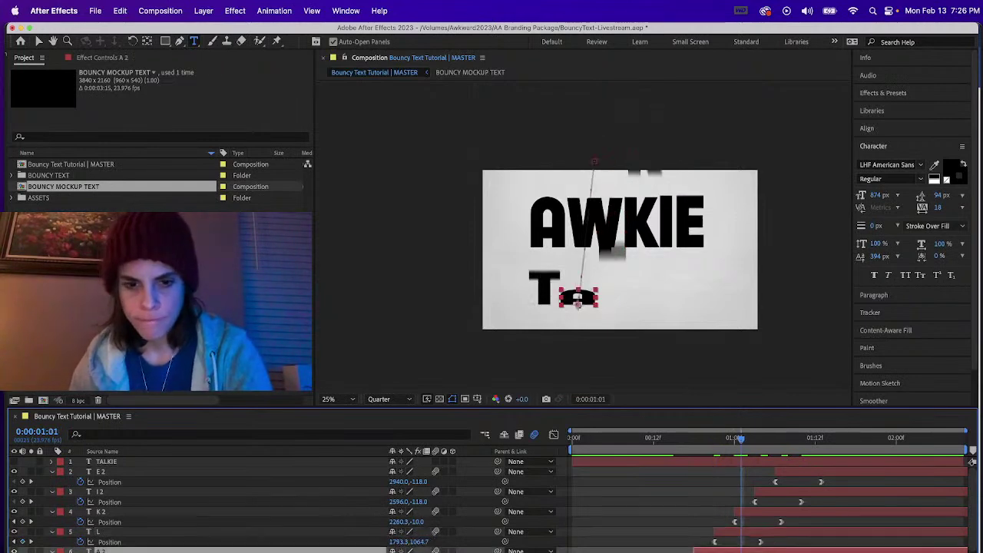
{"action": "left_click", "coordinate": [694, 447]}
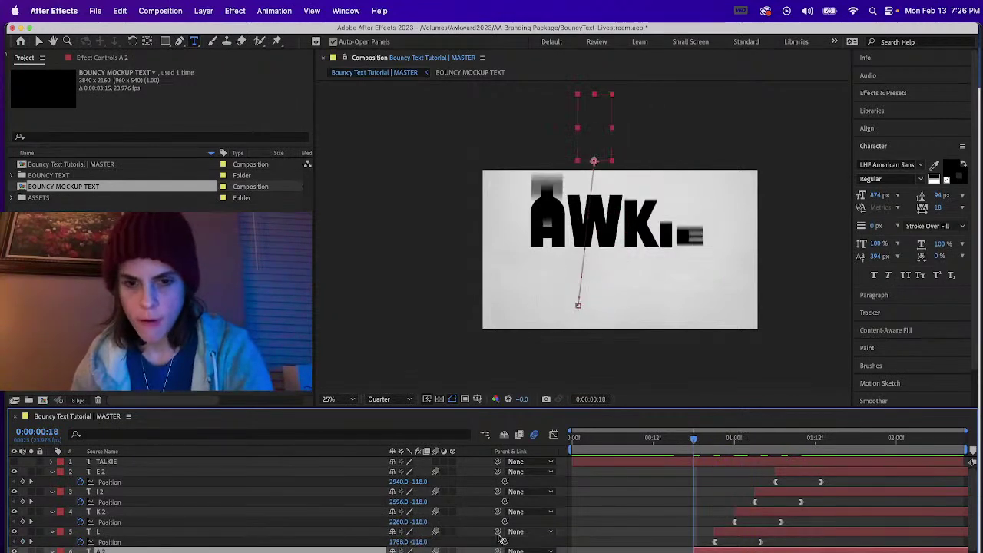
{"action": "key", "text": "Return"}
Step: Match T's starting X position at 0:00:00:15 to its landing X position, and deselect the layer
{"action": "key", "text": "super+Down"}
{"action": "left_click_drag", "start_coordinate": [728, 445], "coordinate": [673, 446]}
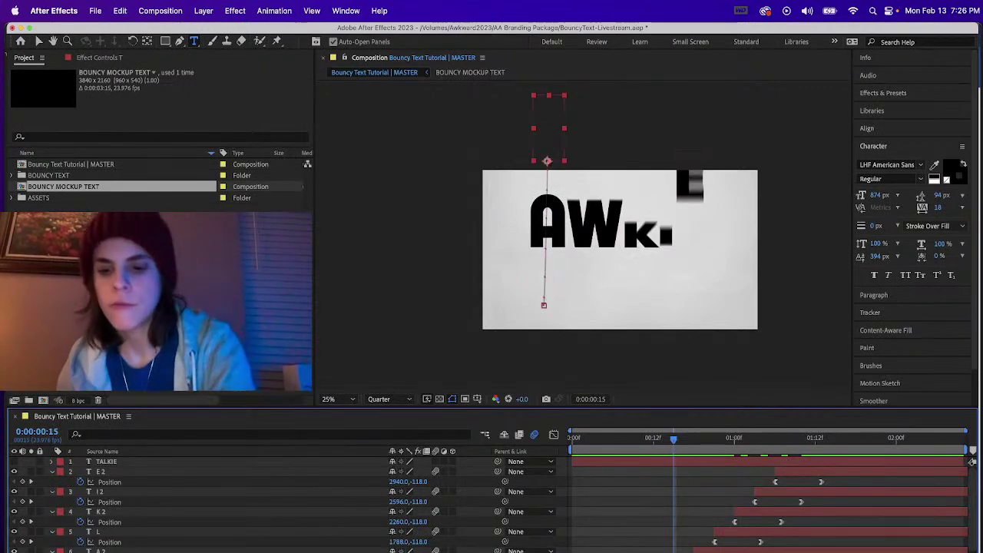
{"action": "left_click", "coordinate": [603, 533]}
Step: Play back the text animation from 0:00:00:07 to check how the letters drop and bounce
{"action": "left_click", "coordinate": [618, 438]}
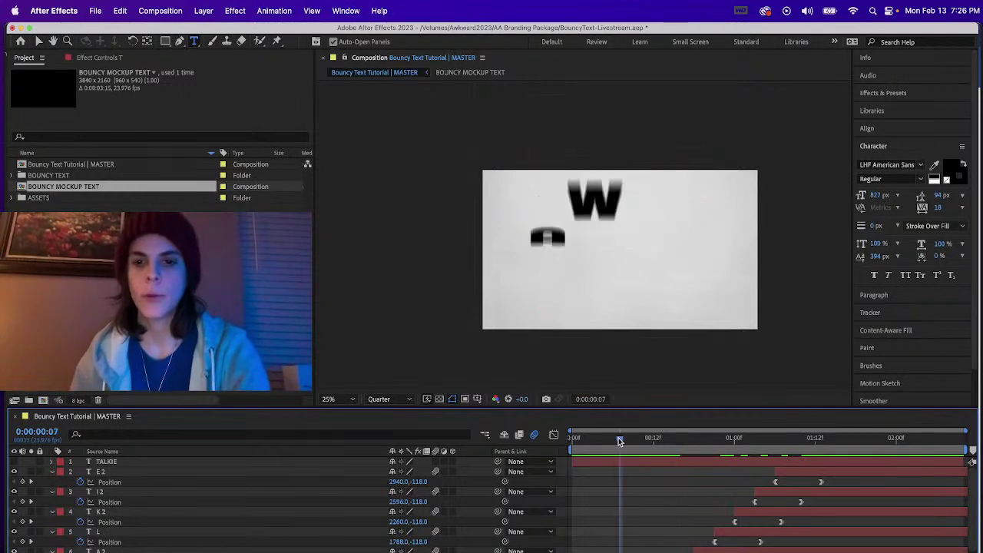
{"action": "key", "text": "space"}
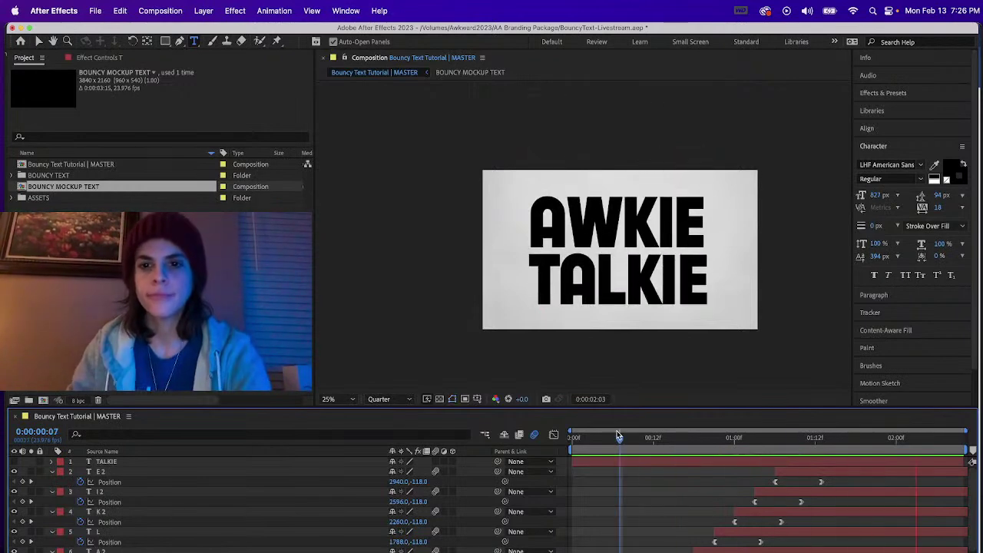
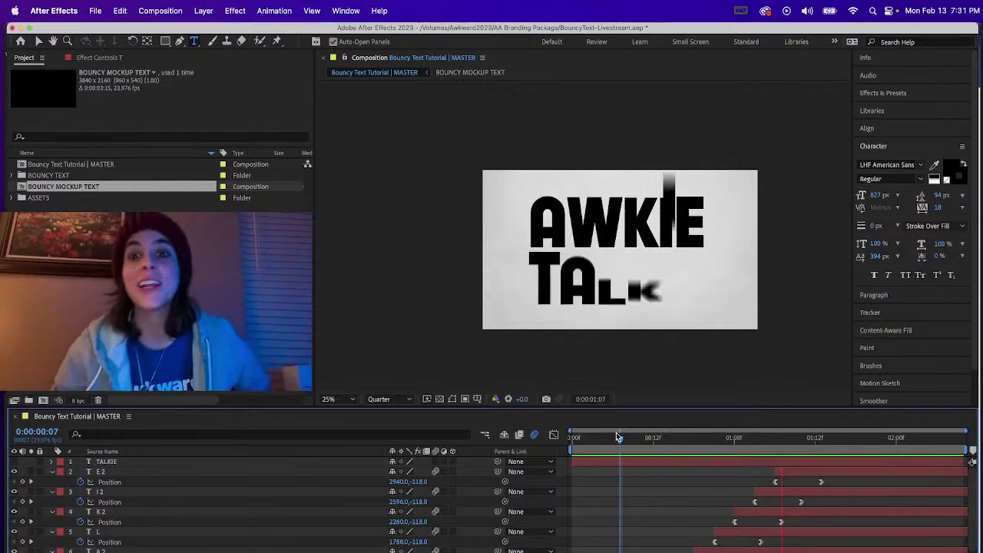
{"action": "key", "text": "space"}
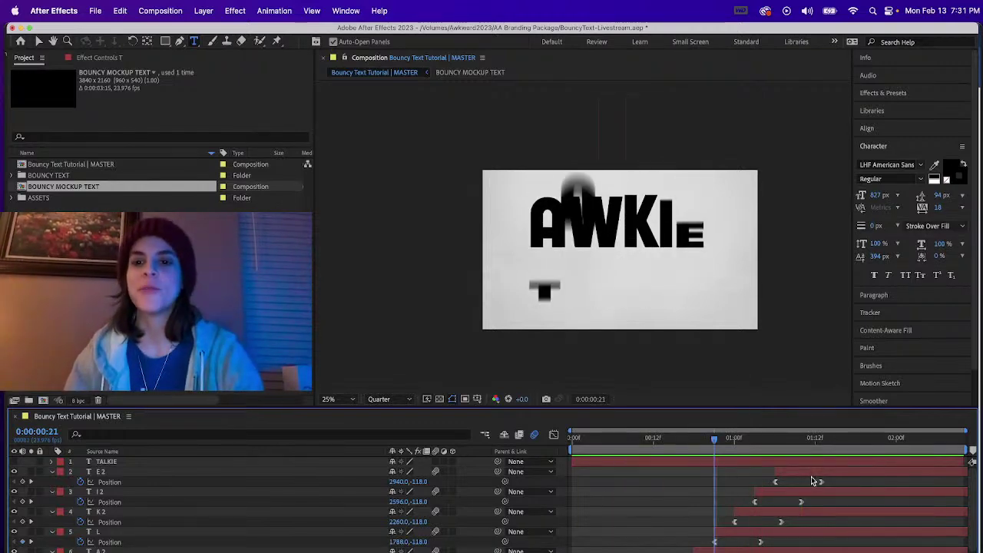
Step: Collapse the TALKIE letter layers and expand the Transform properties of the second word's E
{"action": "left_click", "coordinate": [769, 440]}
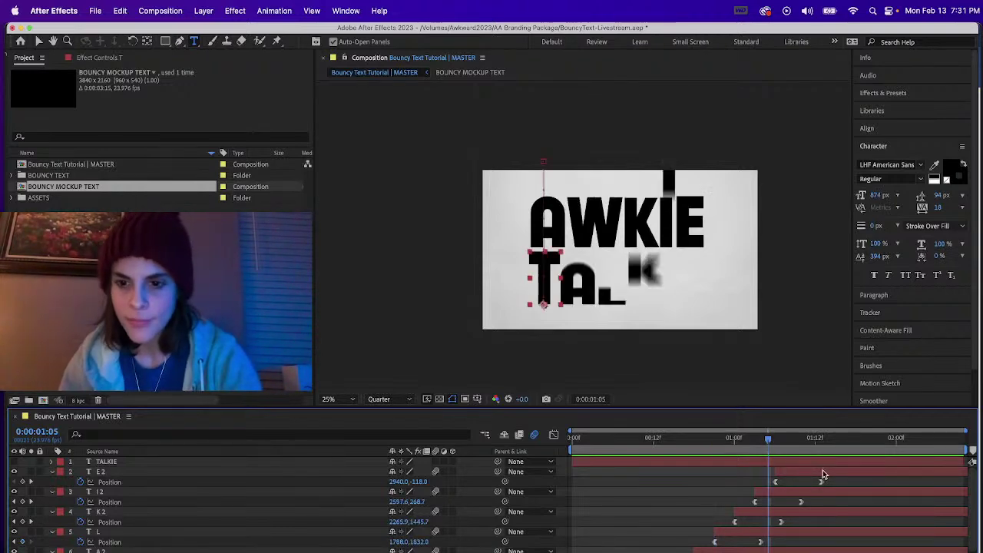
{"action": "left_click", "coordinate": [787, 474], "text": "shift"}
{"action": "left_click", "coordinate": [50, 472]}
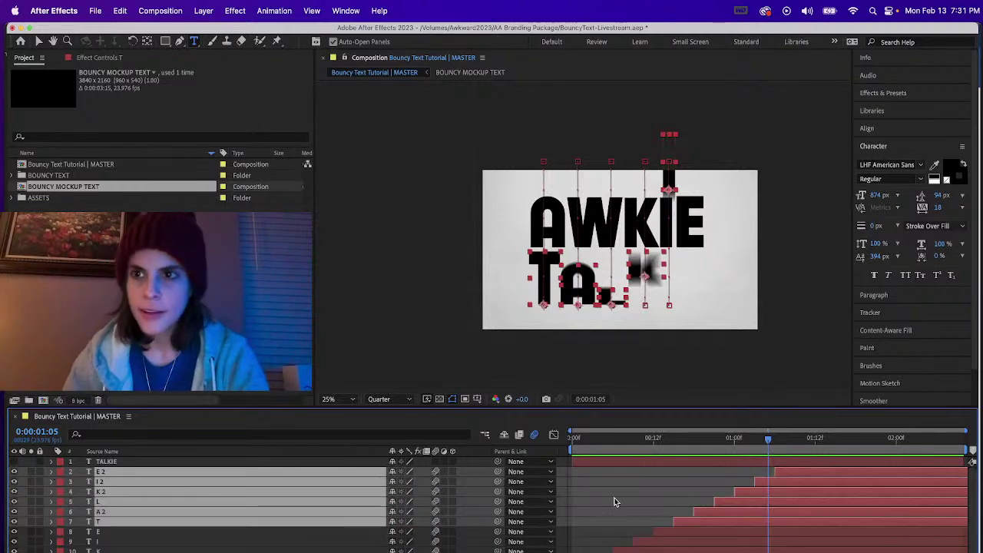
{"action": "left_click", "coordinate": [575, 533]}
{"action": "left_click", "coordinate": [102, 475]}
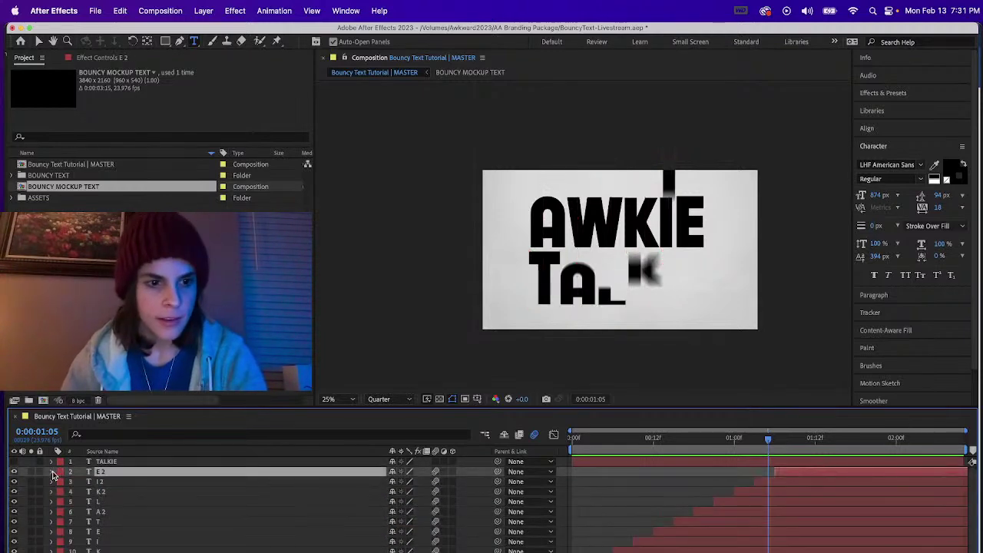
{"action": "left_click", "coordinate": [52, 473]}
{"action": "left_click", "coordinate": [854, 501]}
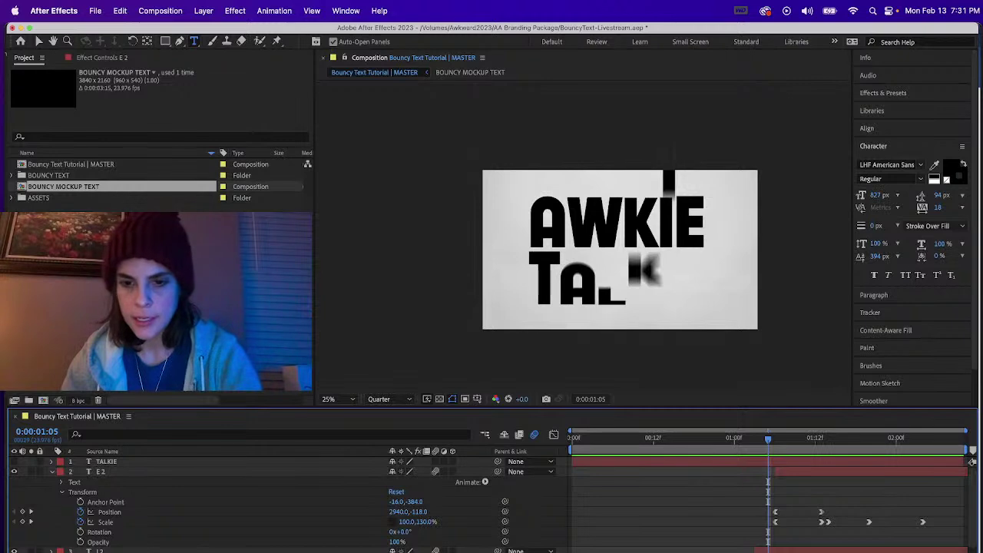
Step: Enable Rotation keyframing on the second word's E at its starting keyframe, 0:00:01:06
{"action": "left_click_drag", "start_coordinate": [780, 445], "coordinate": [847, 443]}
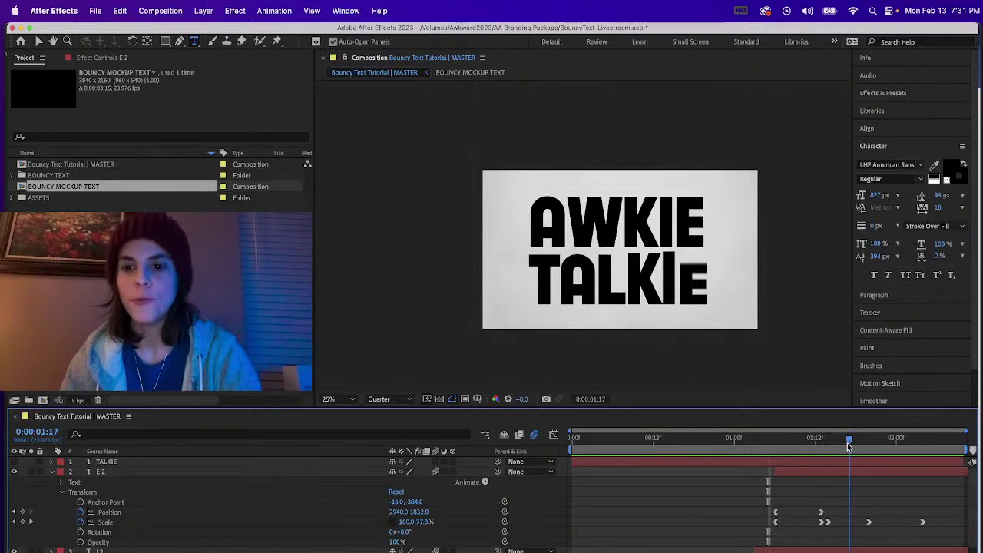
{"action": "left_click_drag", "start_coordinate": [847, 442], "coordinate": [774, 464]}
{"action": "left_click", "coordinate": [80, 532]}
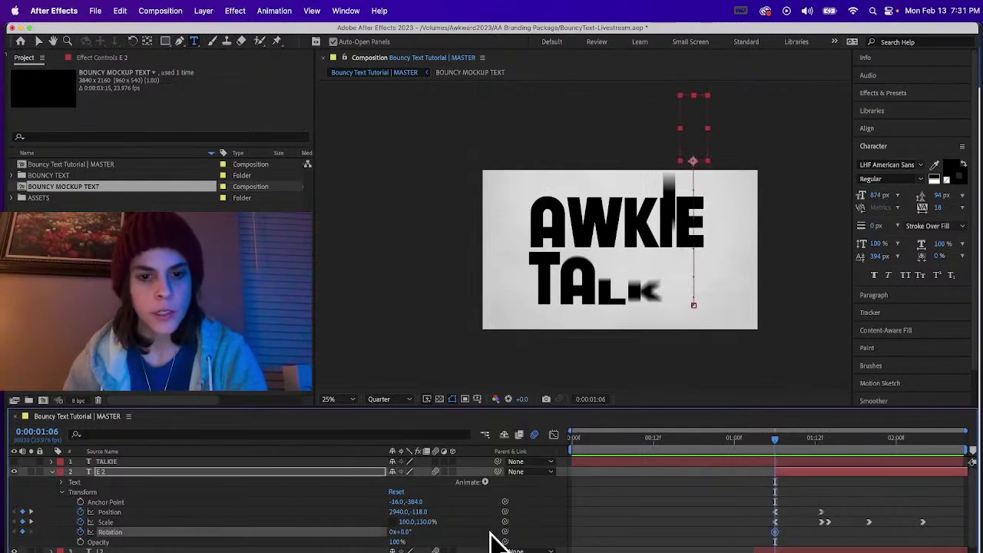
Step: Set the E's Rotation to -13° at 0:00:01:13 and apply Easy Ease In to that keyframe
{"action": "left_click", "coordinate": [822, 448]}
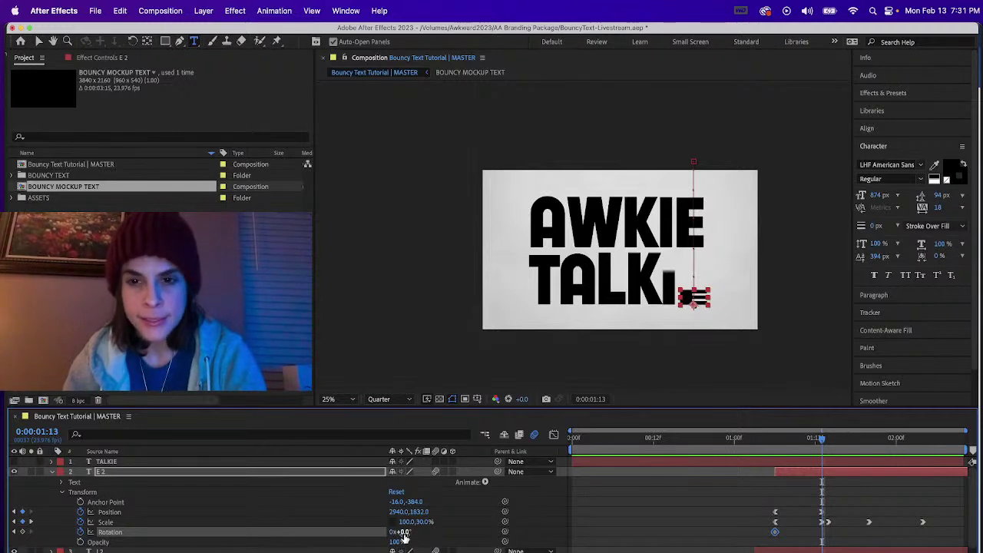
{"action": "left_click_drag", "start_coordinate": [401, 533], "coordinate": [398, 535]}
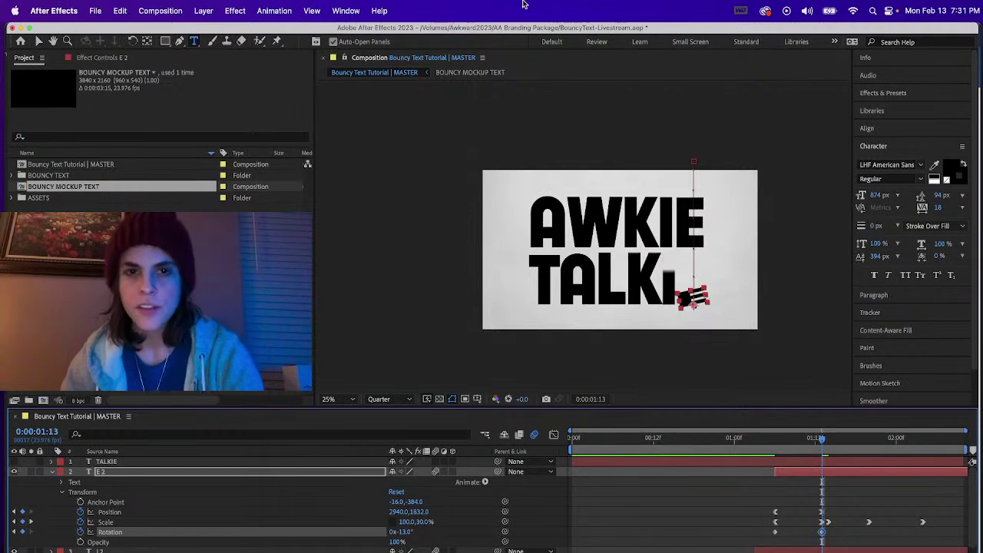
{"action": "left_click", "coordinate": [274, 11]}
{"action": "mouse_move", "coordinate": [290, 143]}
{"action": "left_click", "coordinate": [453, 194]}
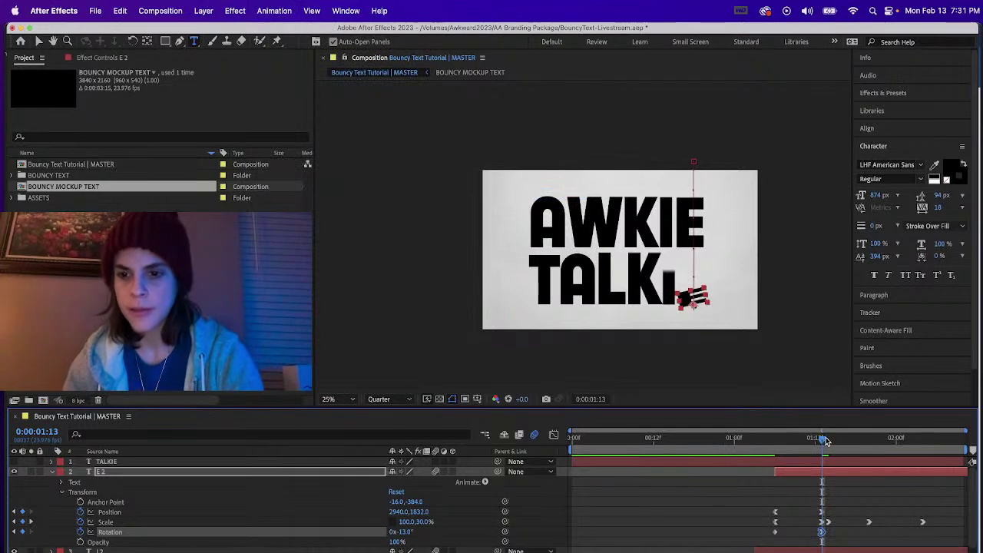
Step: Hold the second word's E at -13° Rotation at 0:00:01:14 and apply Easy Ease Out to that keyframe
{"action": "left_click", "coordinate": [827, 439]}
{"action": "left_click", "coordinate": [275, 11]}
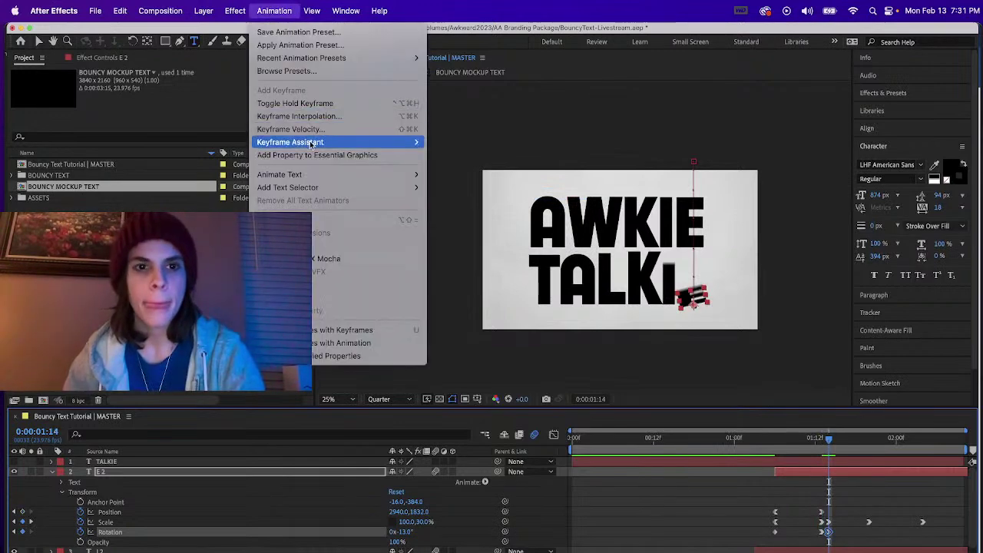
{"action": "mouse_move", "coordinate": [311, 143]}
{"action": "left_click", "coordinate": [521, 205]}
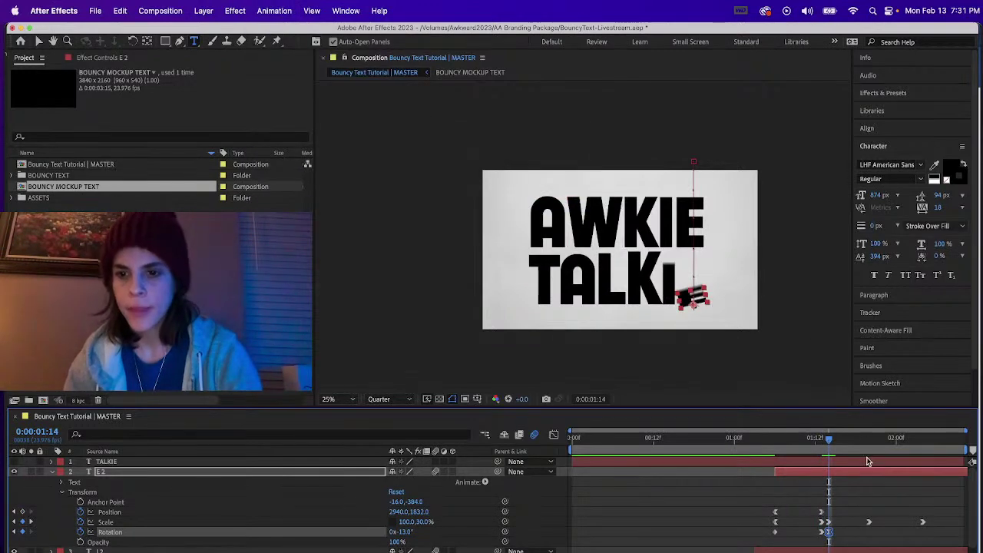
Step: Set the second word's E Rotation to 5° at 0:00:01:20
{"action": "left_click", "coordinate": [866, 449]}
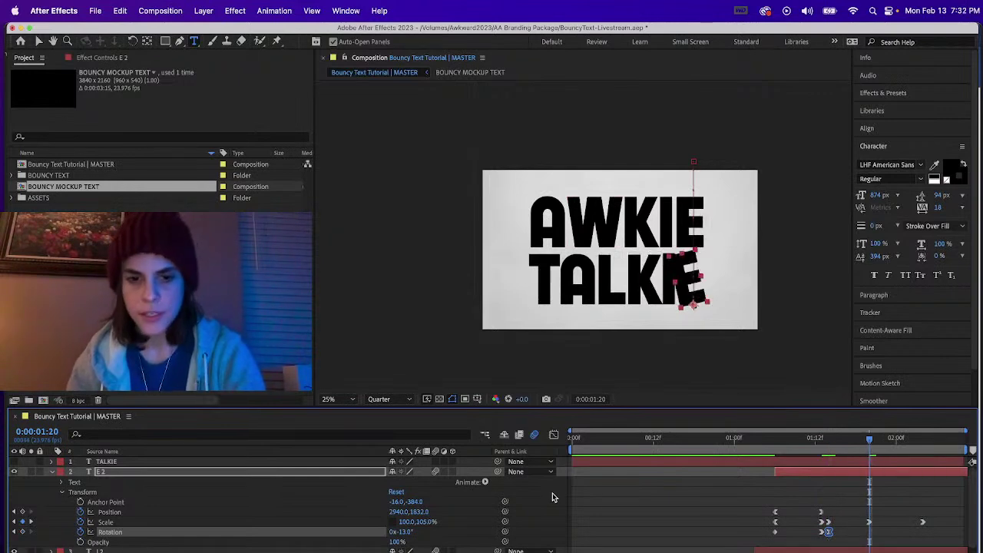
{"action": "left_click", "coordinate": [403, 533]}
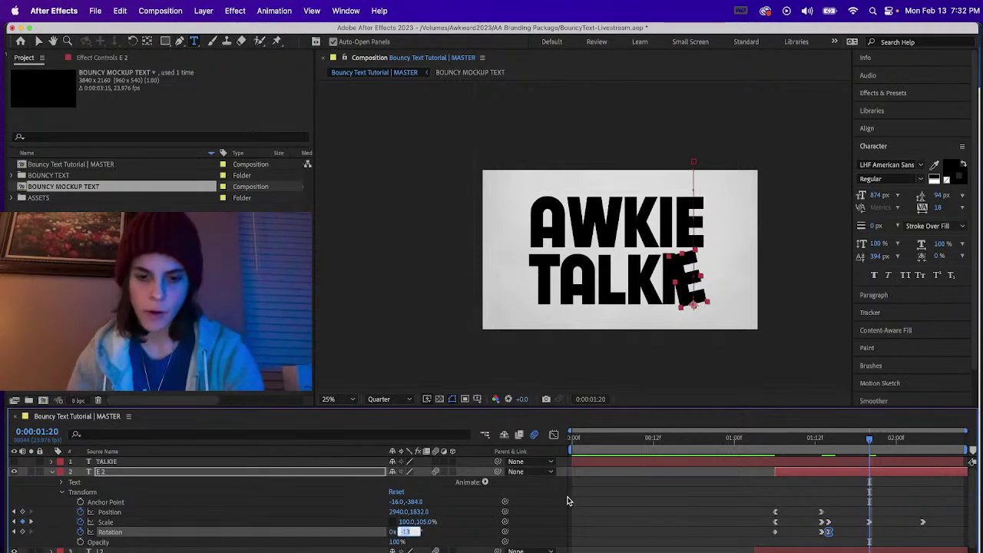
{"action": "type", "text": "5"}
{"action": "key", "text": "Return"}
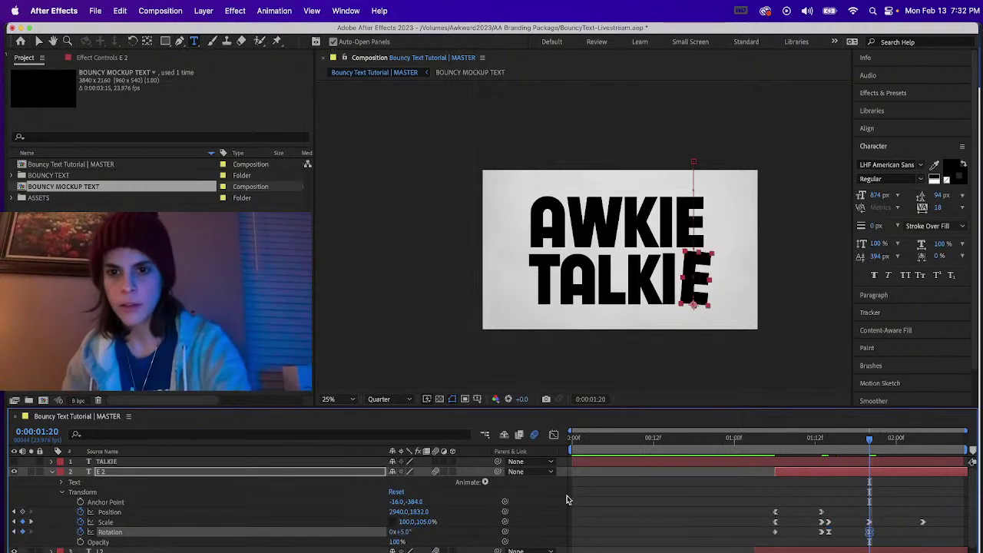
Step: Set the second word's E Rotation to -1° at 0:00:02:04
{"action": "left_click_drag", "start_coordinate": [909, 438], "coordinate": [923, 438]}
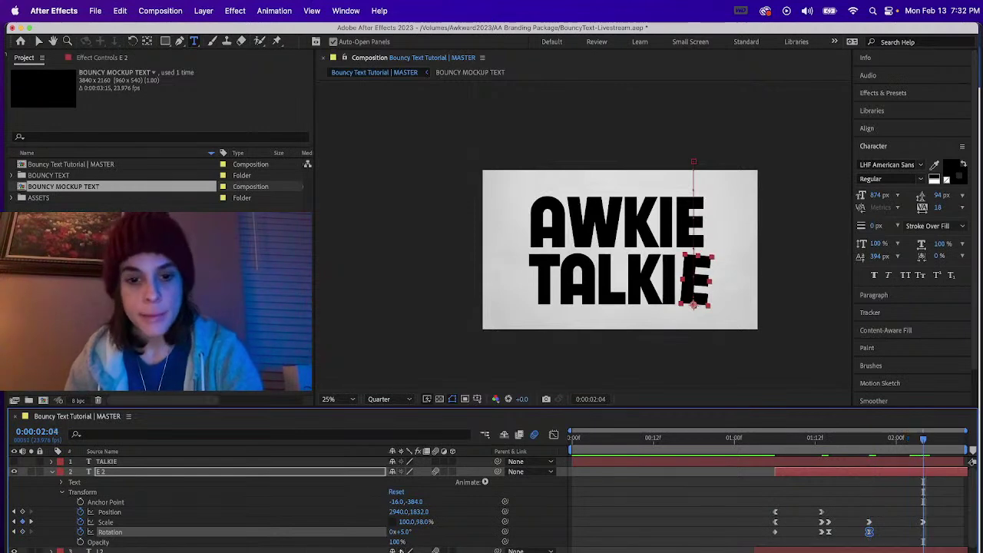
{"action": "left_click", "coordinate": [402, 531]}
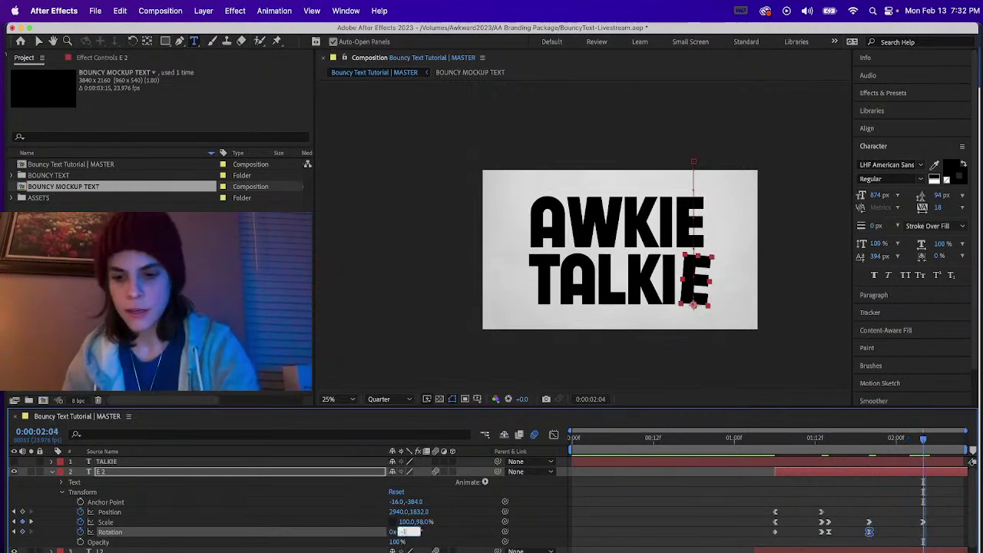
{"action": "type", "text": "-1"}
{"action": "key", "text": "Return"}
Step: Set the second word's E Rotation to 0° at 0:00:02:09
{"action": "left_click_drag", "start_coordinate": [937, 444], "coordinate": [958, 448]}
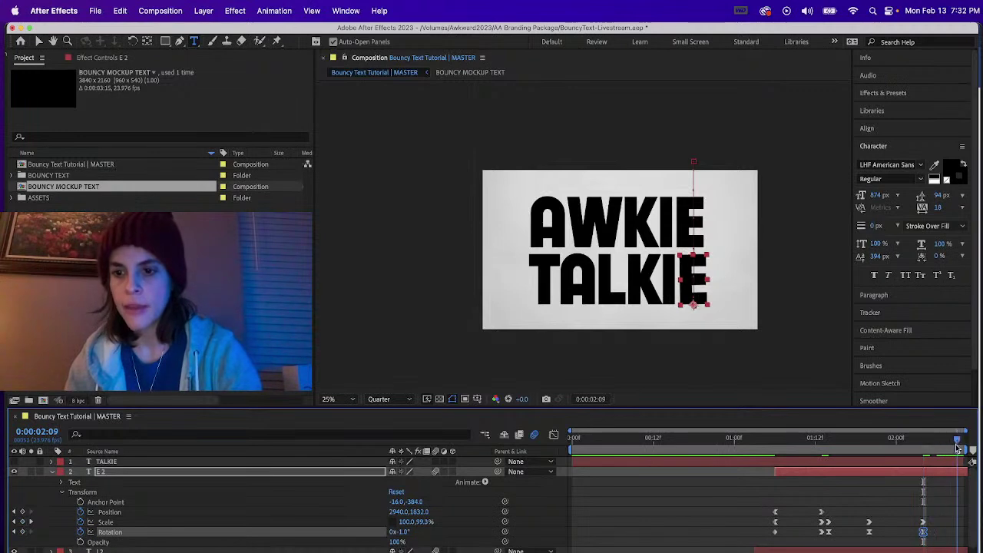
{"action": "left_click", "coordinate": [404, 532]}
{"action": "type", "text": "0"}
{"action": "key", "text": "Return"}
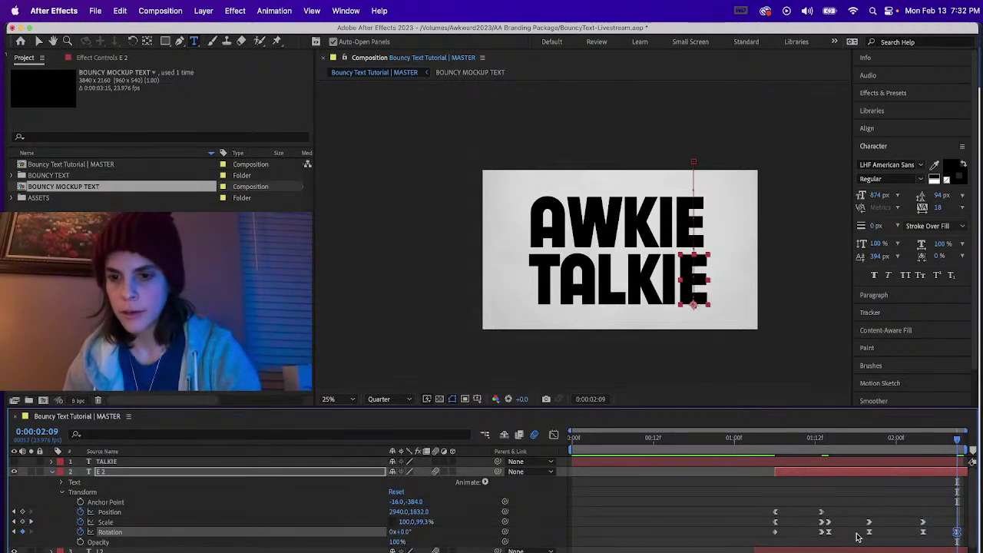
Step: Apply Easy Ease In to the E's last three Rotation keyframes and move the final one a frame later, to 0:00:02:10
{"action": "left_click_drag", "start_coordinate": [859, 538], "coordinate": [964, 527]}
{"action": "left_click", "coordinate": [274, 11]}
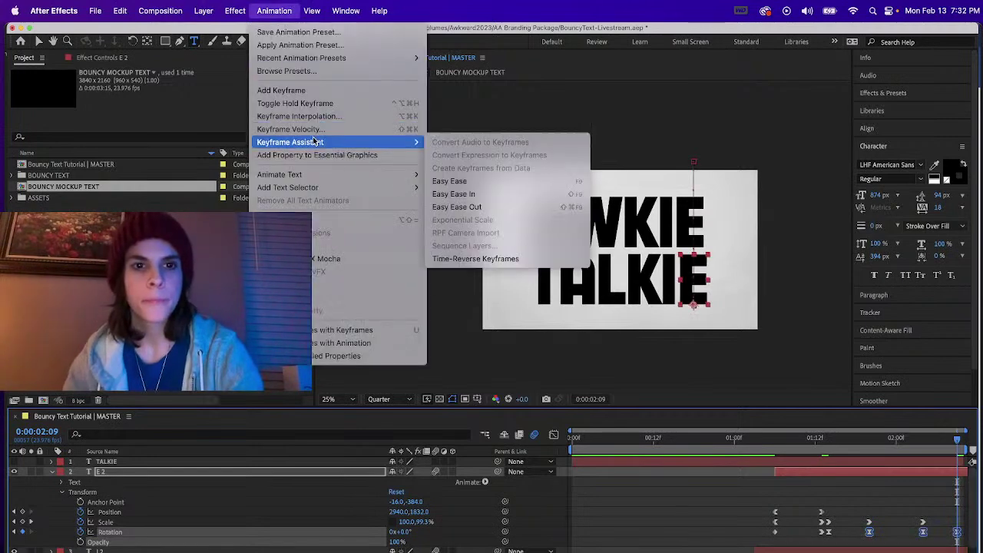
{"action": "left_click", "coordinate": [537, 198]}
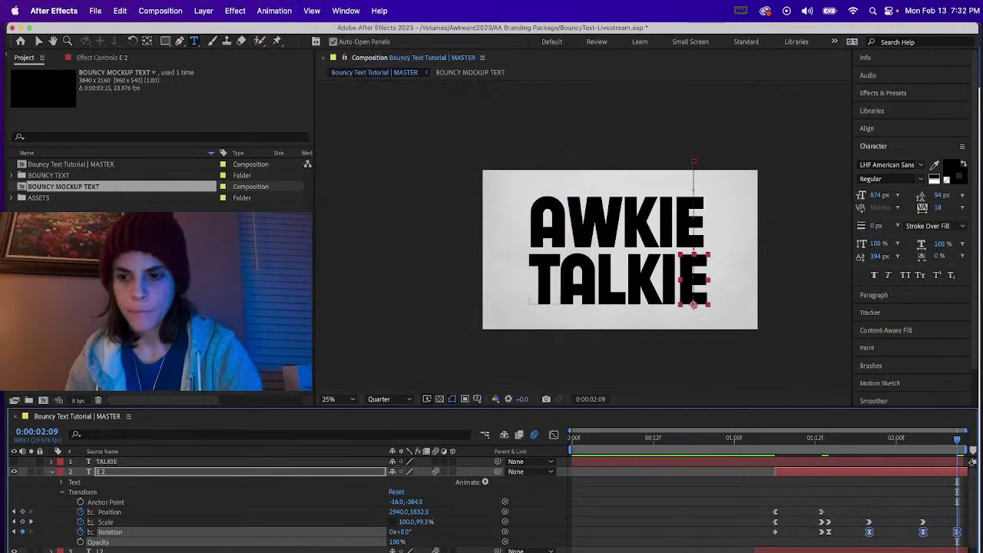
{"action": "left_click", "coordinate": [940, 484]}
{"action": "left_click_drag", "start_coordinate": [957, 531], "coordinate": [963, 531]}
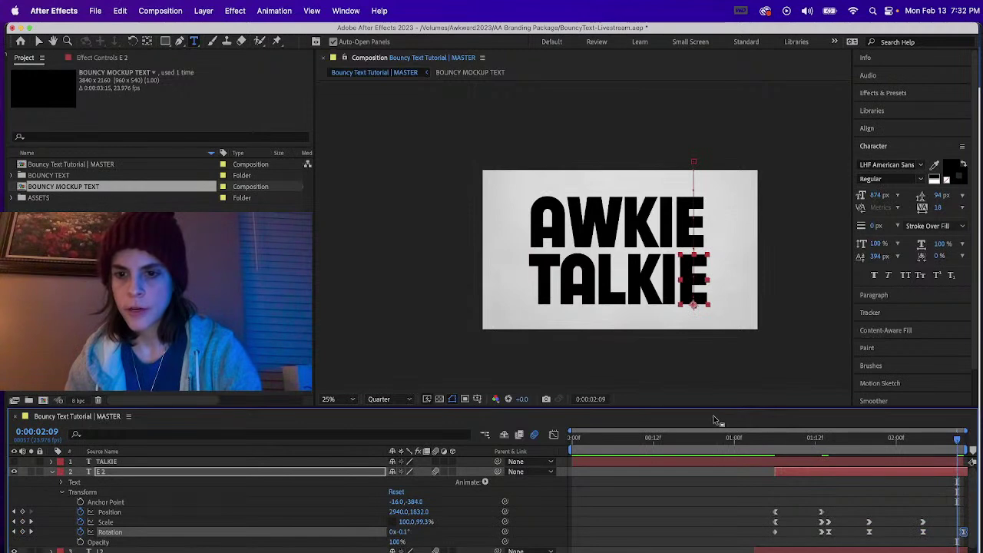
Step: Play back the text animation from 0:00:01:00 to check how the final E rotates as it lands
{"action": "key", "text": "i"}
{"action": "left_click", "coordinate": [734, 446]}
{"action": "key", "text": "space"}
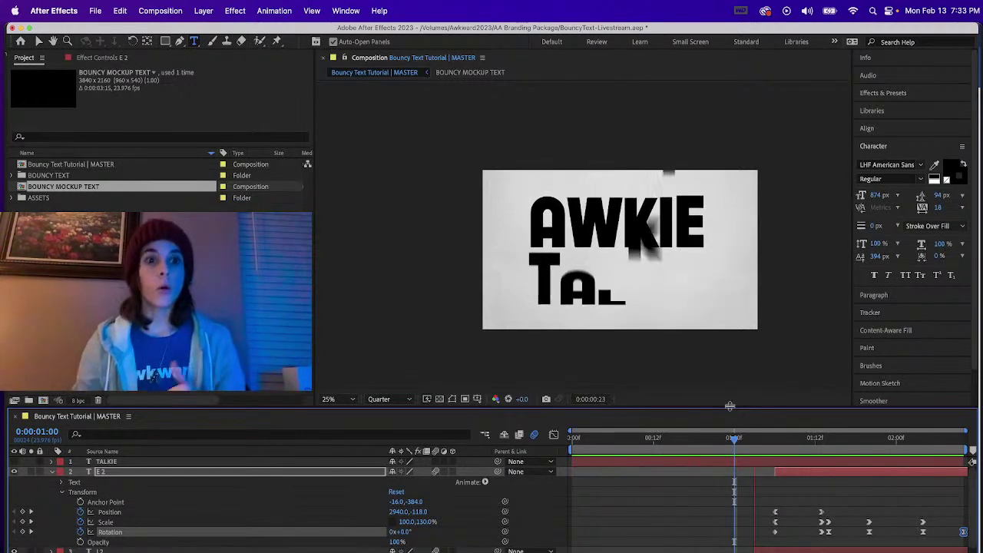
Step: Find Keylight (1.2) among the Keying effects and apply it to the second word's E layer
{"action": "left_click", "coordinate": [163, 42]}
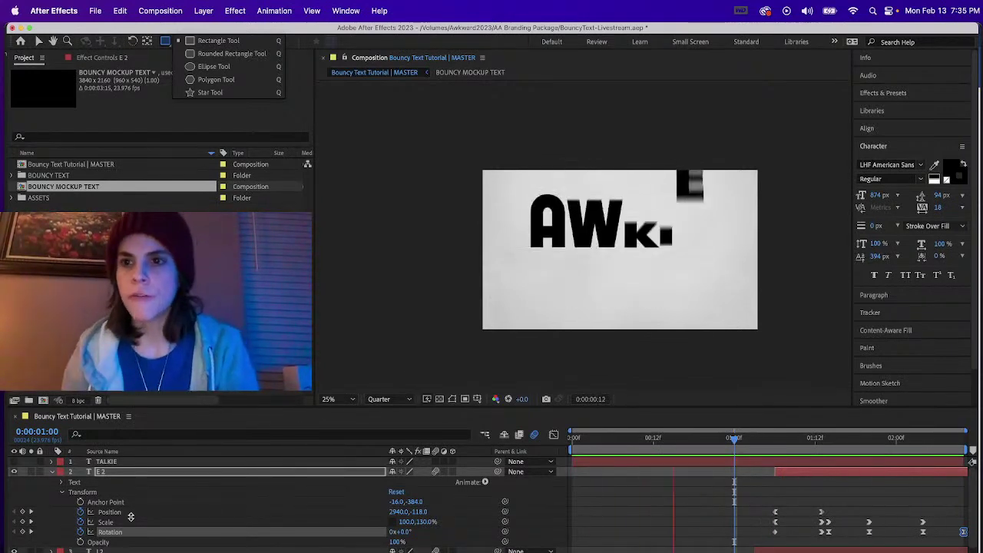
{"action": "left_click", "coordinate": [891, 93]}
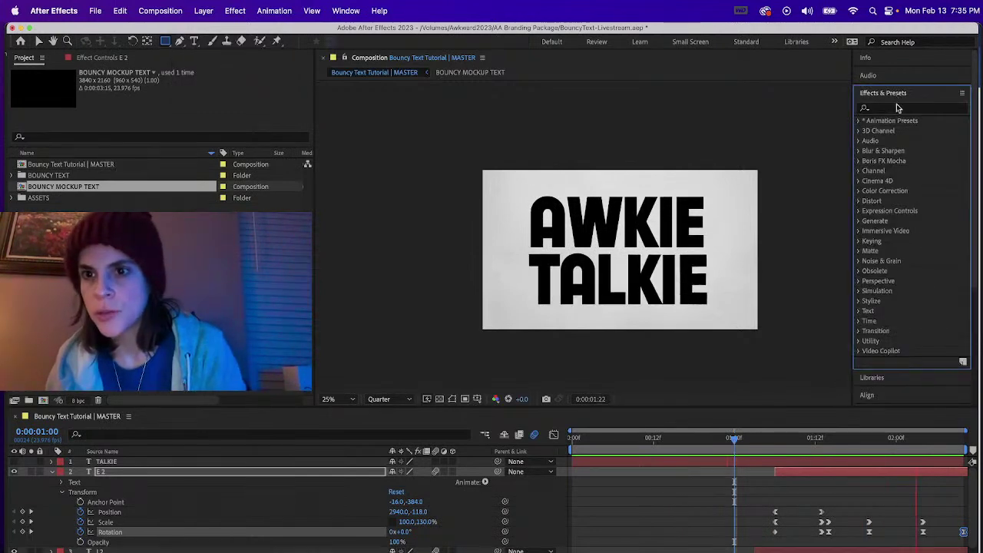
{"action": "left_click", "coordinate": [860, 242]}
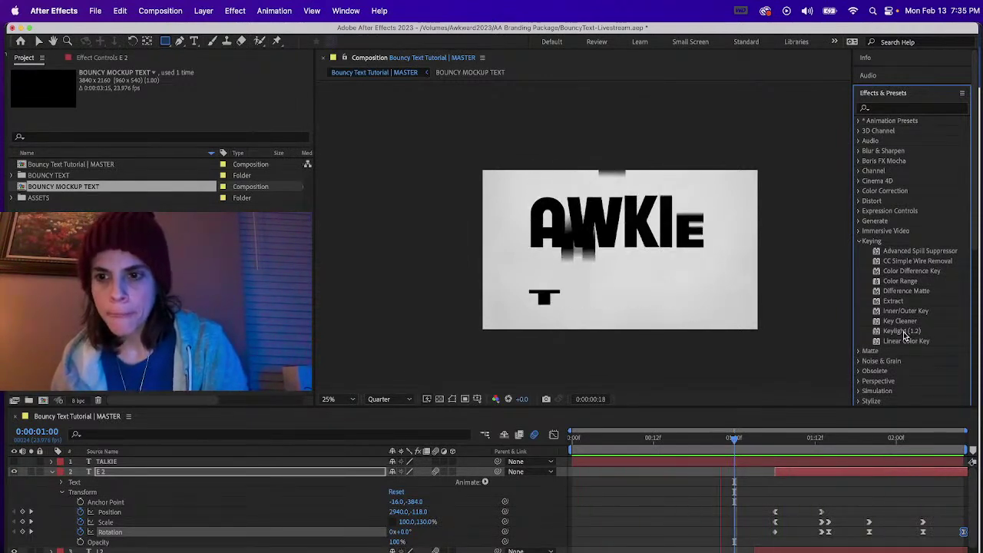
{"action": "left_click", "coordinate": [808, 470]}
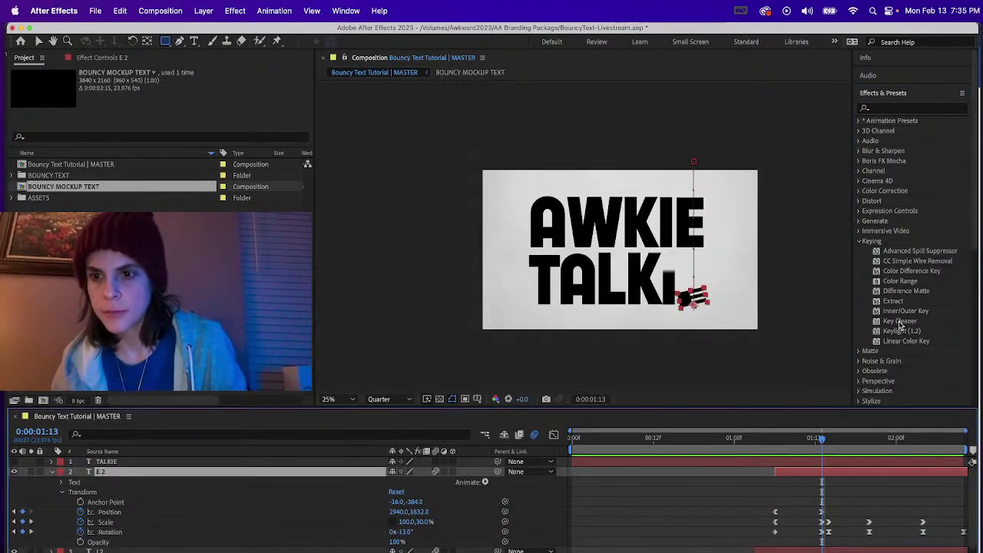
{"action": "left_click_drag", "start_coordinate": [901, 332], "coordinate": [825, 472]}
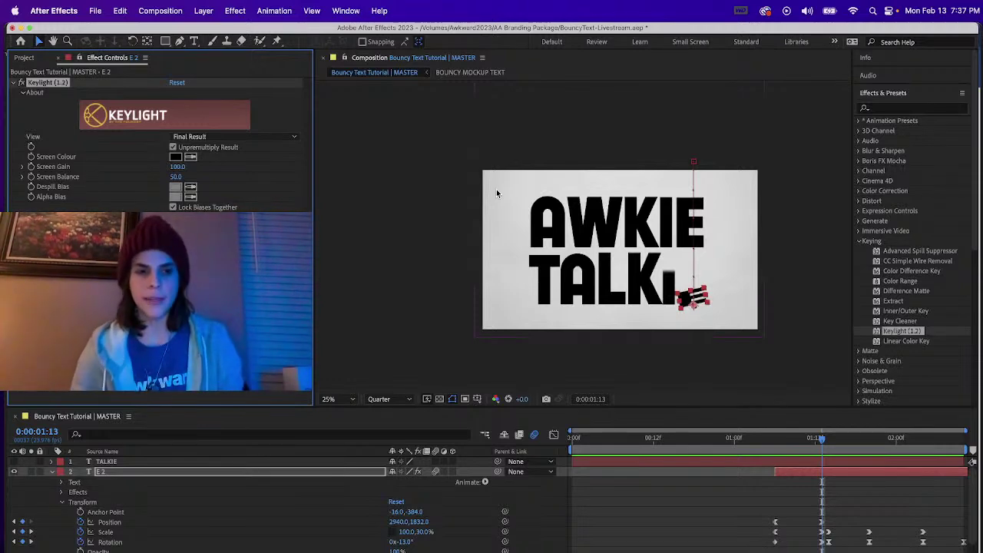
Step: Collapse the E 2 layer, hide all the separate letter layers and show the full TALKIE text layer
{"action": "left_click", "coordinate": [158, 474]}
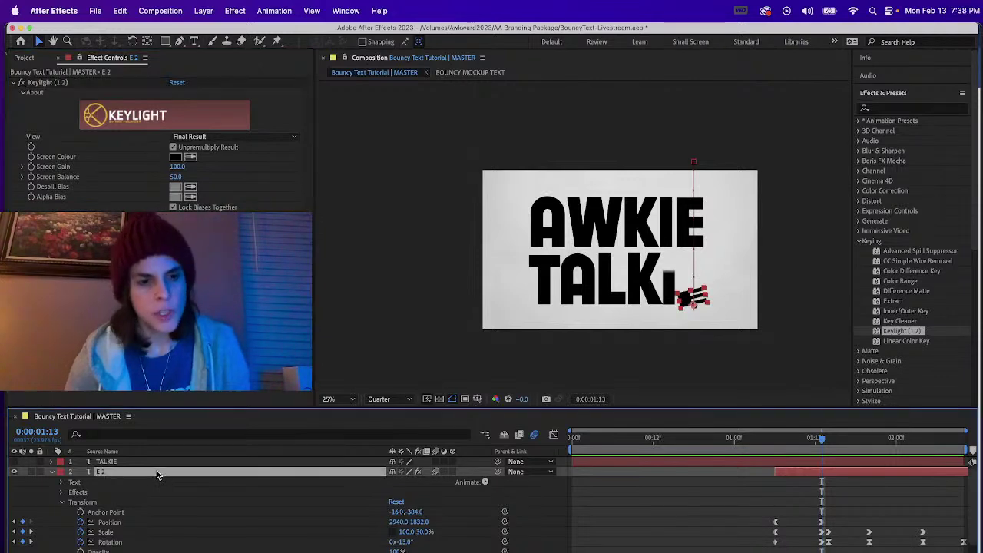
{"action": "left_click", "coordinate": [51, 472]}
{"action": "left_click", "coordinate": [110, 461]}
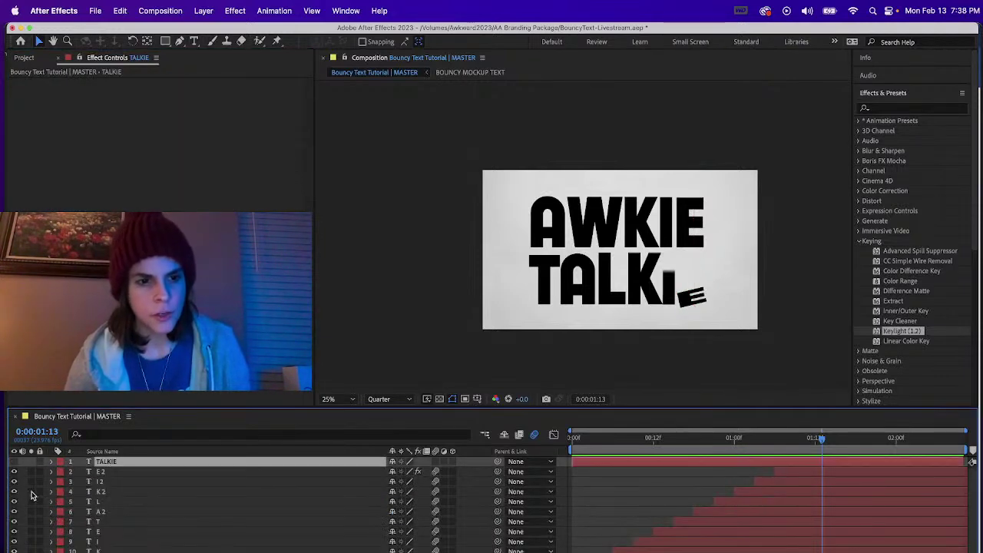
{"action": "left_click_drag", "start_coordinate": [9, 511], "coordinate": [12, 552]}
{"action": "left_click", "coordinate": [13, 462]}
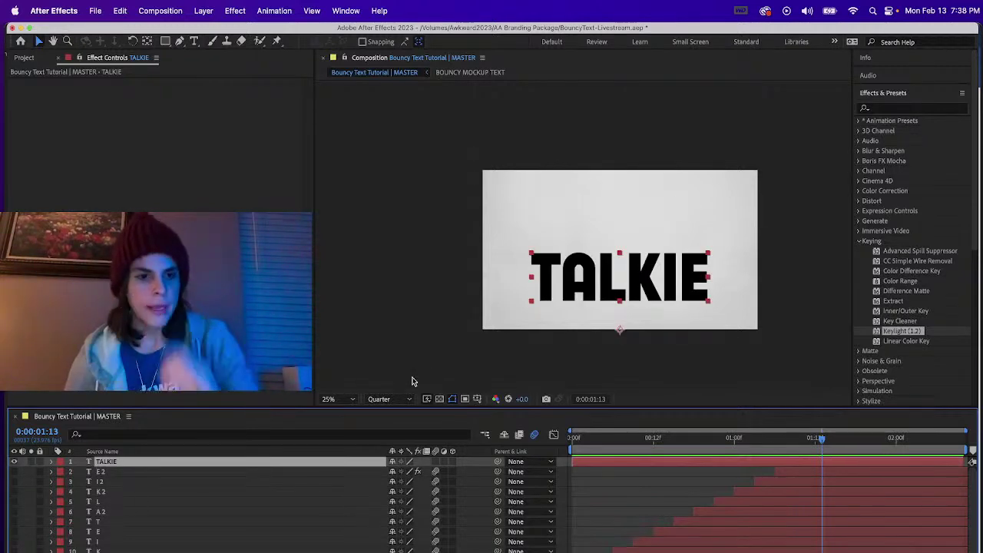
Step: Expand the TALKIE layer's Transform properties and add the expression wiggle (20, 5) to its Position
{"action": "left_click", "coordinate": [51, 461]}
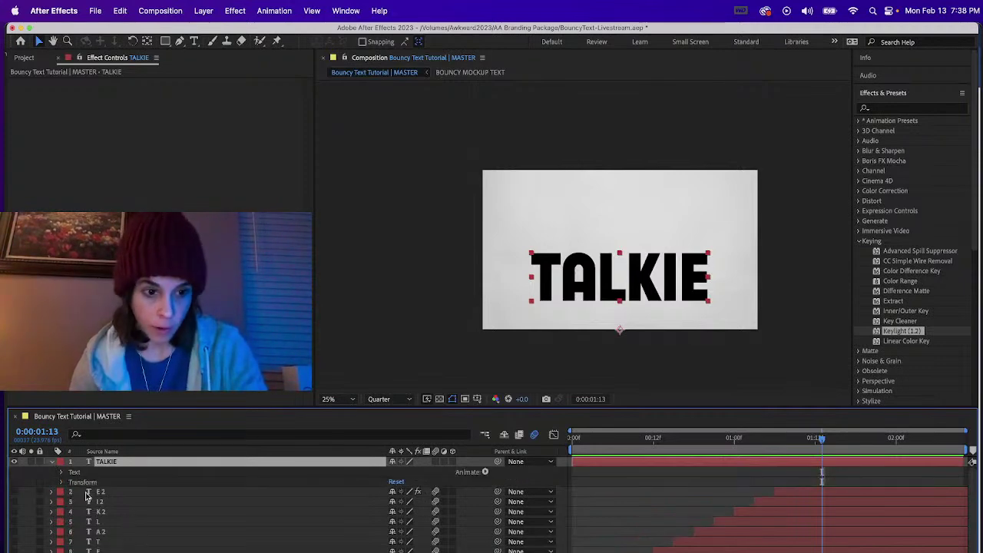
{"action": "left_click", "coordinate": [61, 482]}
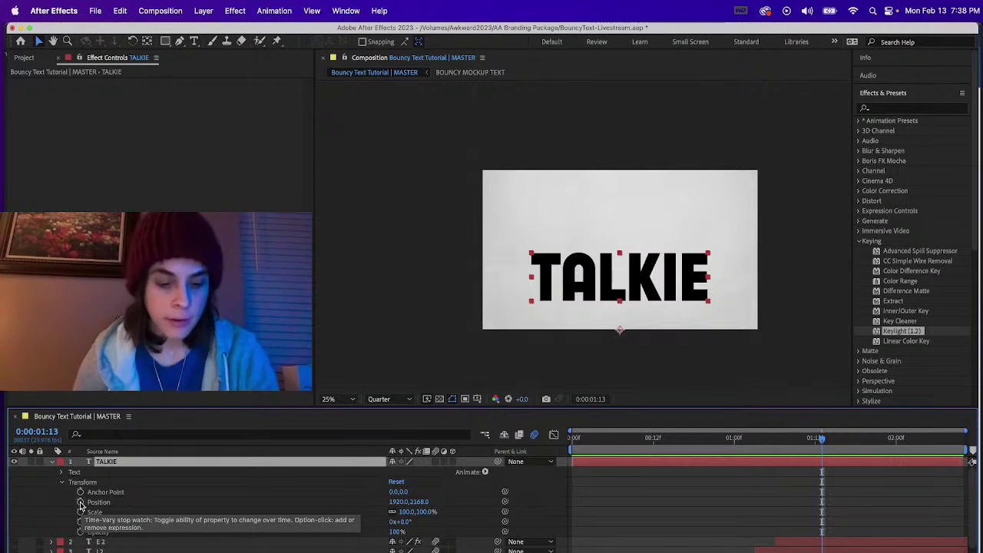
{"action": "left_click", "coordinate": [80, 504], "text": "alt"}
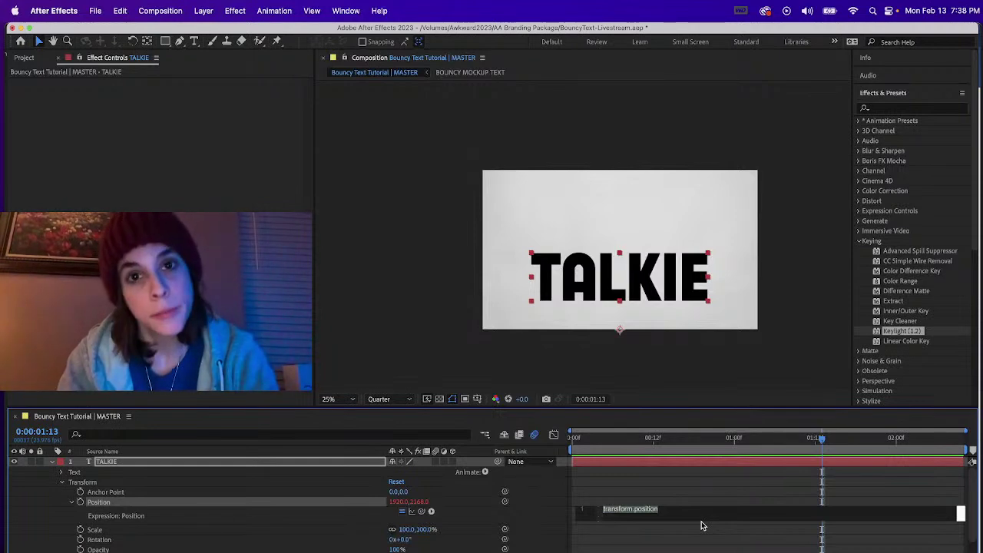
{"action": "type", "text": "widgle("}
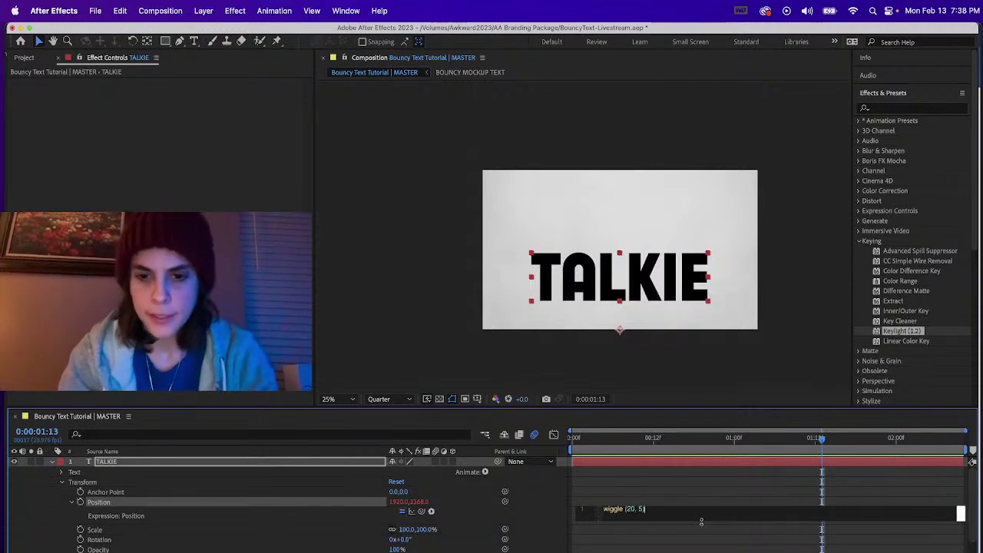
{"action": "left_click", "coordinate": [659, 490]}
Step: Play back the wiggling TALKIE layer from 0:00:00:05 and inspect its movement up close
{"action": "left_click", "coordinate": [606, 444]}
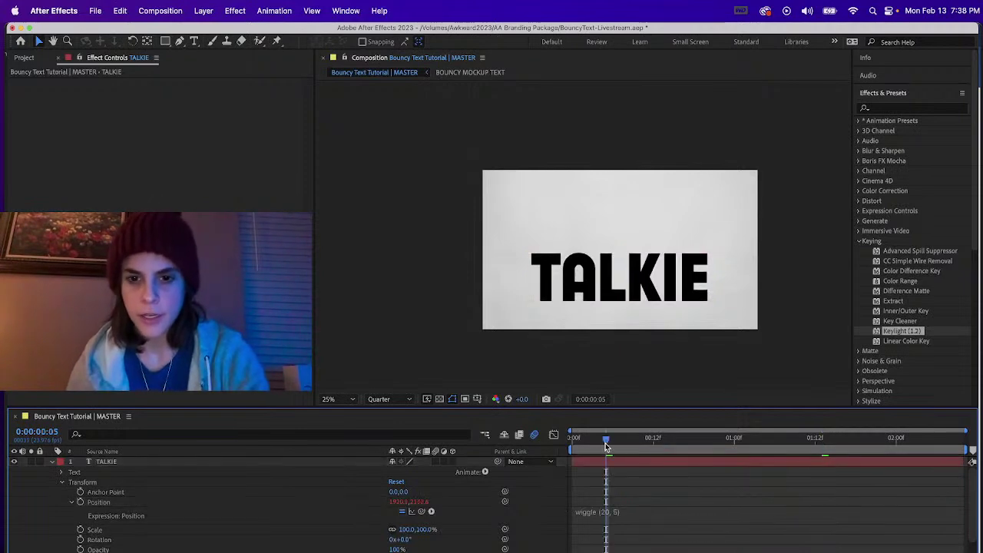
{"action": "key", "text": "space"}
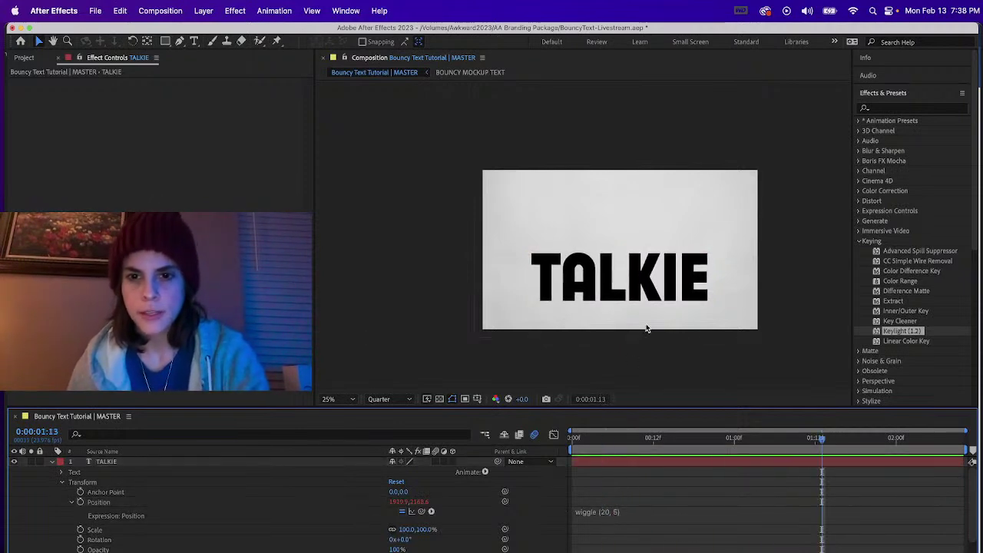
{"action": "scroll", "coordinate": [646, 320], "scroll_direction": "up", "scroll_amount": 2}
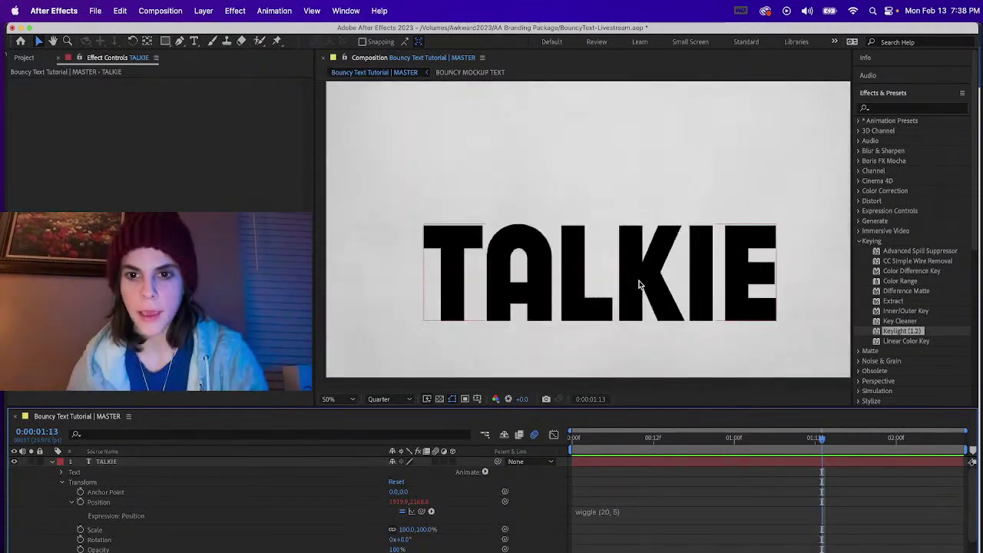
Step: Change the TALKIE layer's Position expression to wiggle (20, 50) and play back the result from 0:00:00:02
{"action": "left_click", "coordinate": [606, 514]}
{"action": "left_click", "coordinate": [642, 508]}
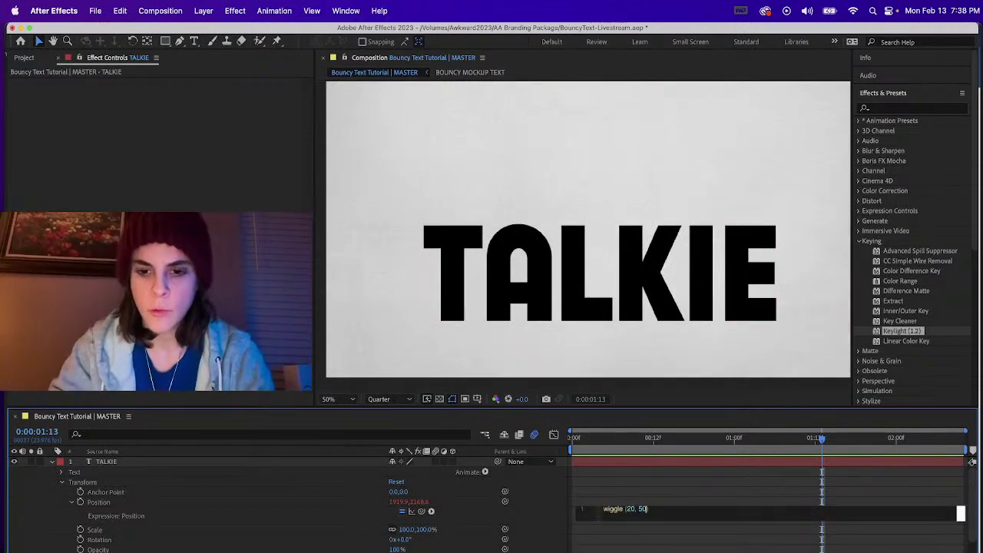
{"action": "left_click", "coordinate": [584, 442]}
{"action": "key", "text": "space"}
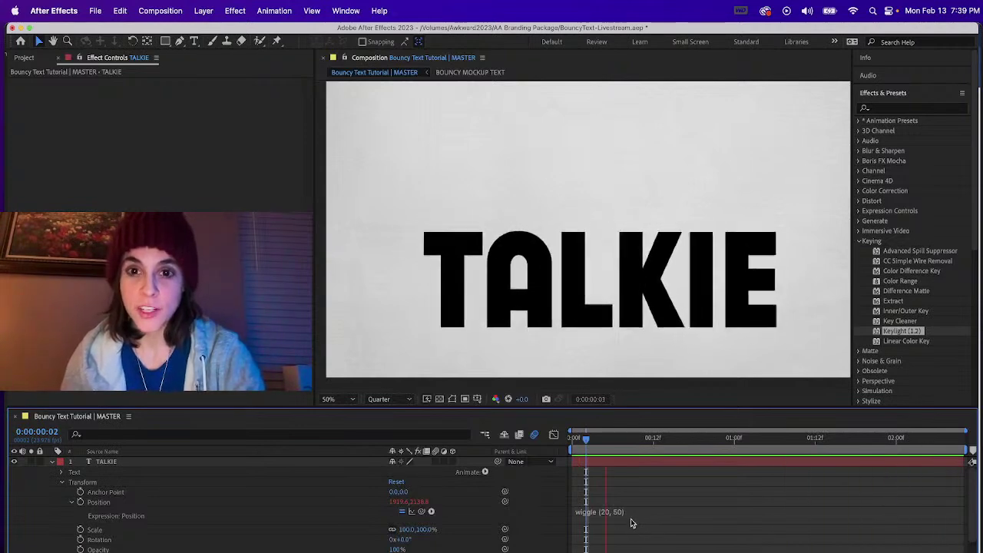
{"action": "key", "text": "comma"}
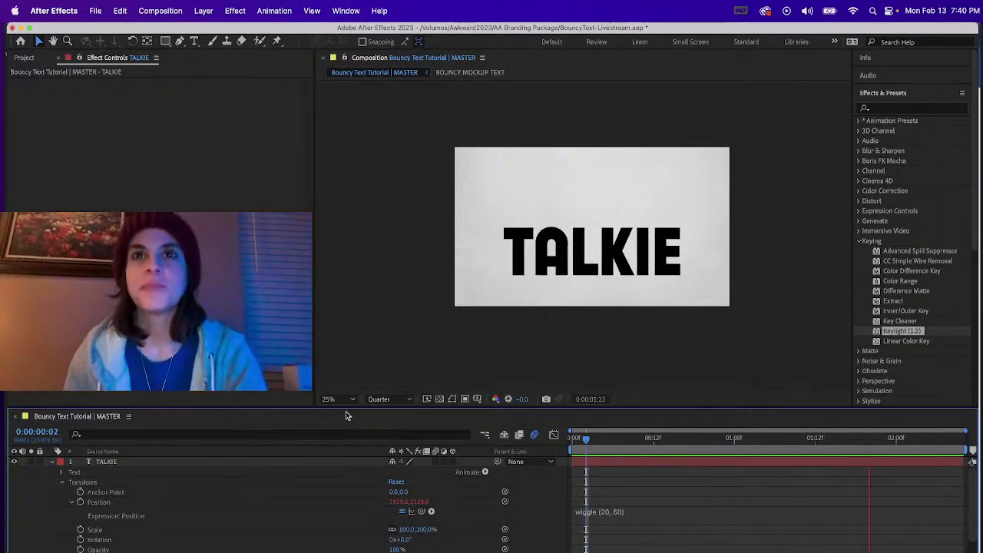
{"action": "key", "text": "space"}
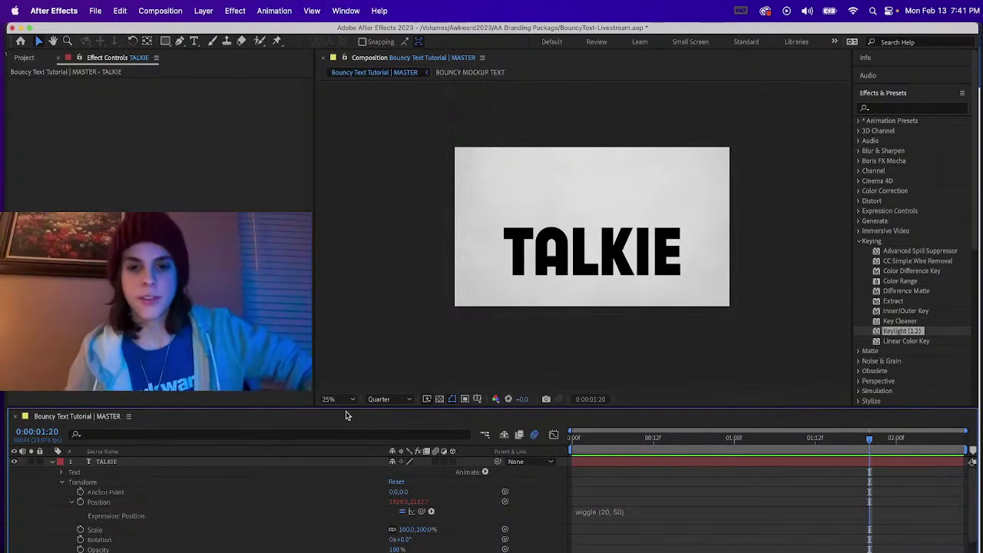
Step: Hide and collapse the full TALKIE text layer and show the separate letter layers again
{"action": "left_click", "coordinate": [14, 461]}
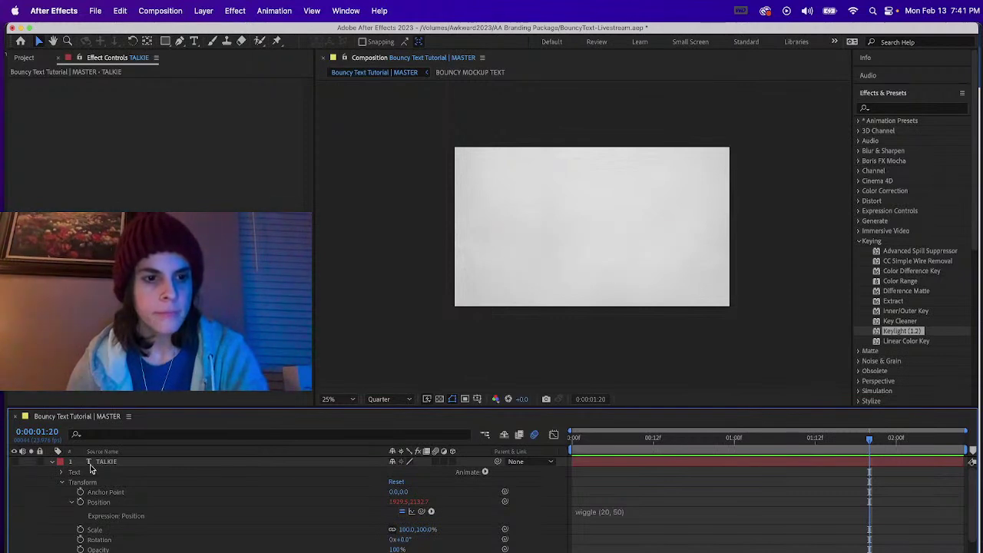
{"action": "left_click", "coordinate": [51, 461]}
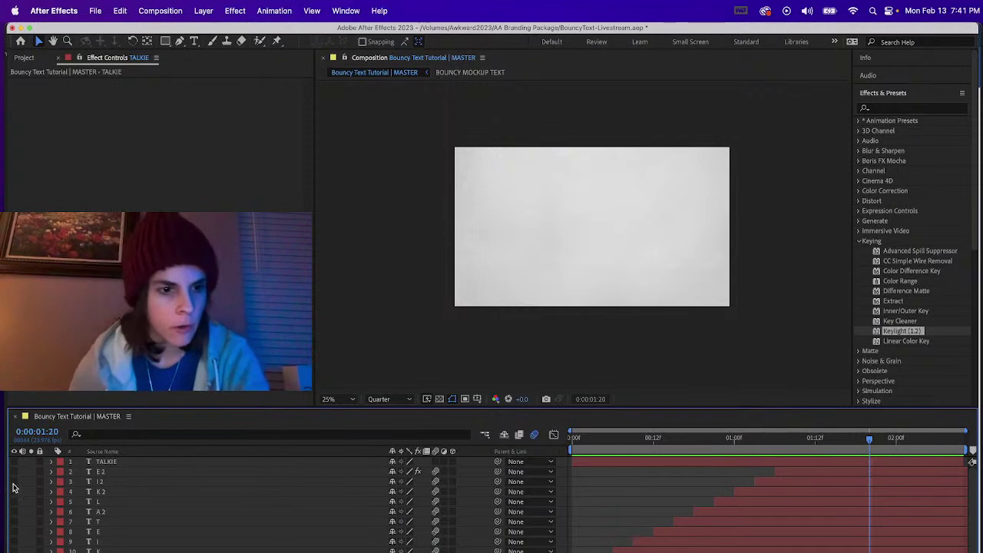
{"action": "left_click_drag", "start_coordinate": [14, 471], "coordinate": [19, 550]}
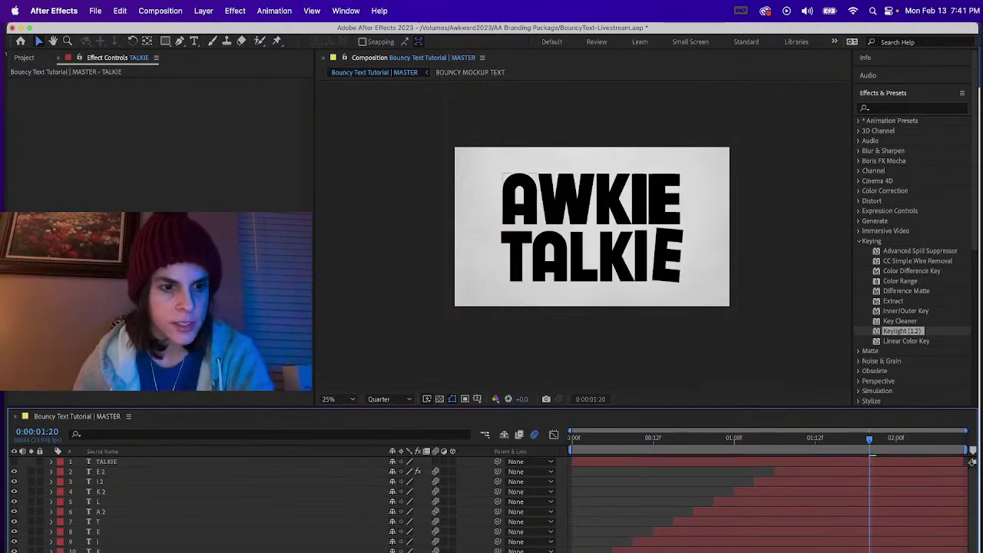
Step: Play back the complete AWKIE TALKIE animation from 0:00:00:00 to review it
{"action": "left_click_drag", "start_coordinate": [647, 441], "coordinate": [477, 447]}
{"action": "key", "text": "space"}
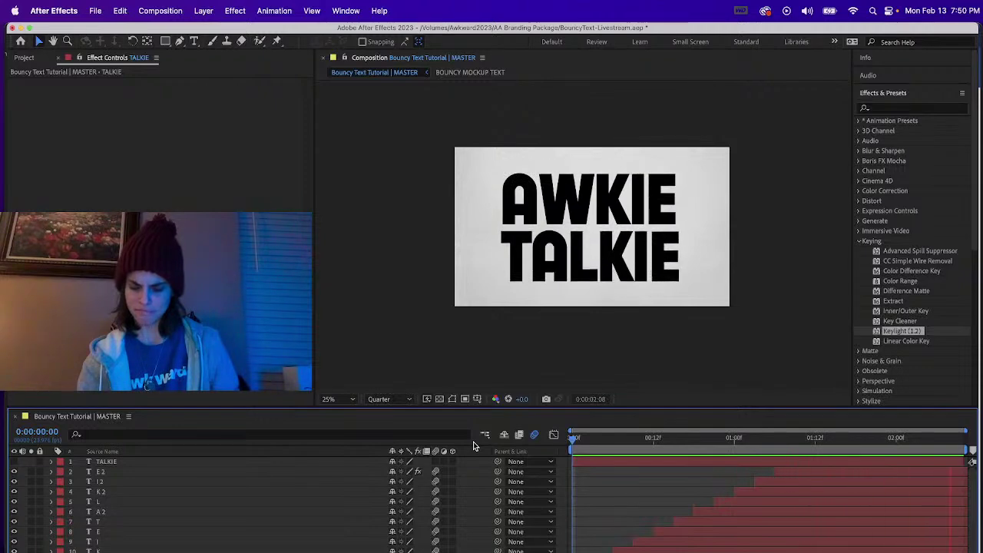
{"action": "key", "text": "space"}
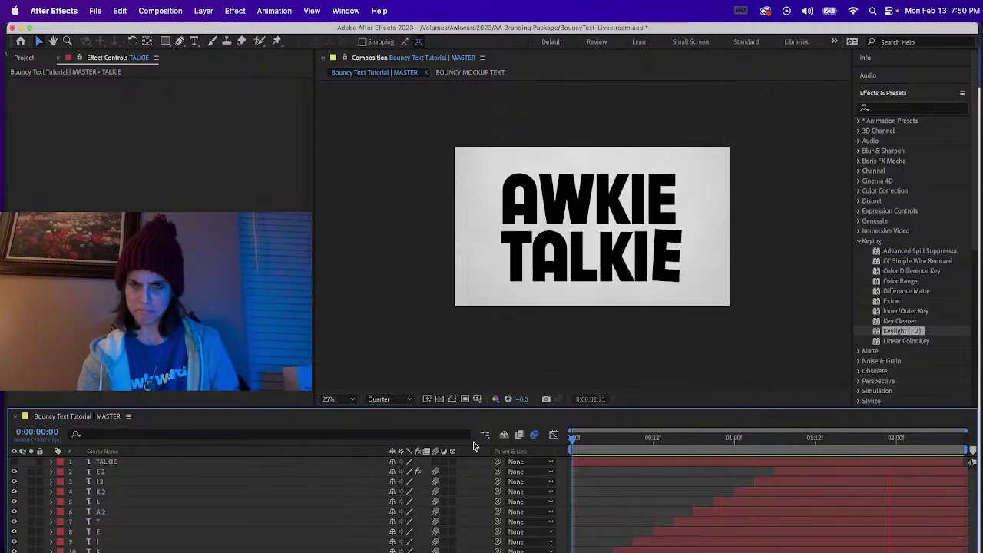